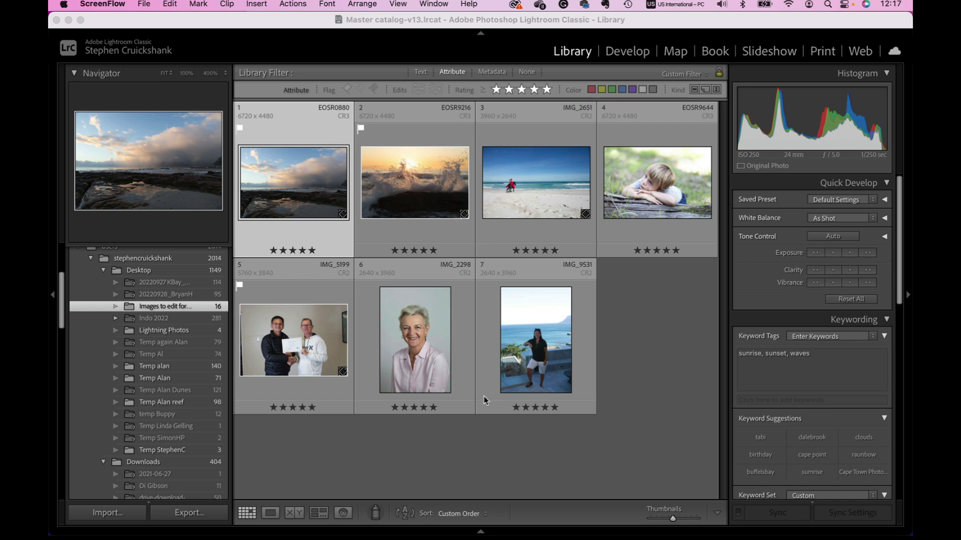
- Open the first seascape photo, with clouds over the rocky beach, in the Develop module
click(298, 147)
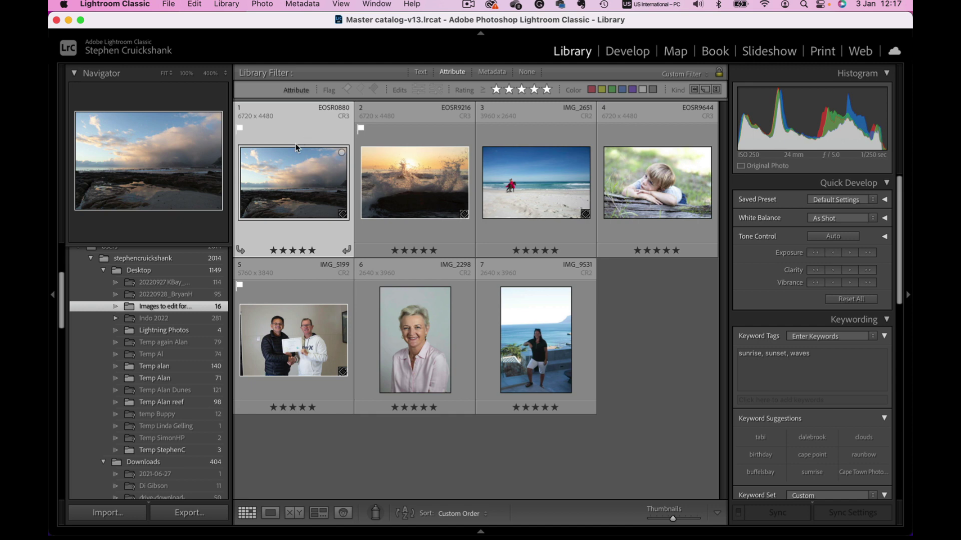
click(623, 53)
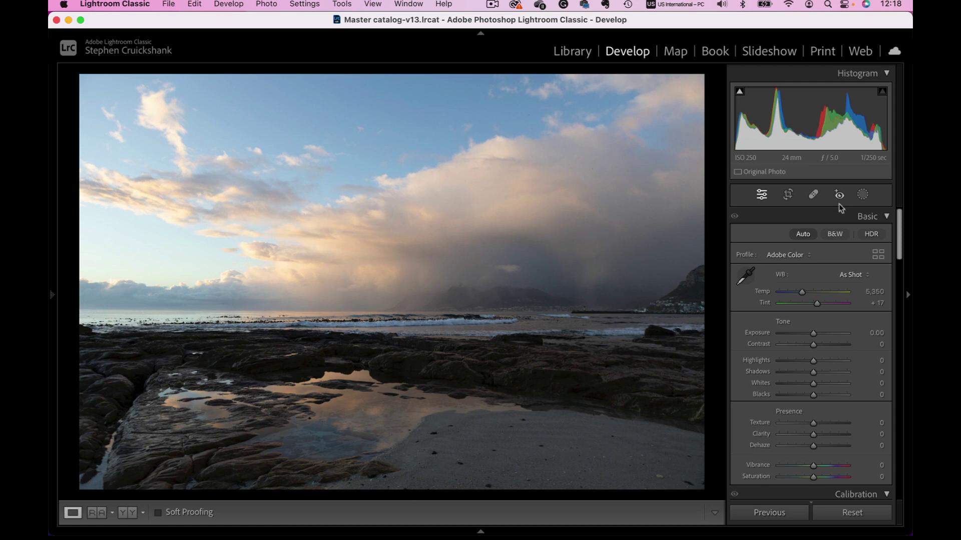
- Try a Color Range mask sampled from the blue part of the sky, and leave masking
click(863, 196)
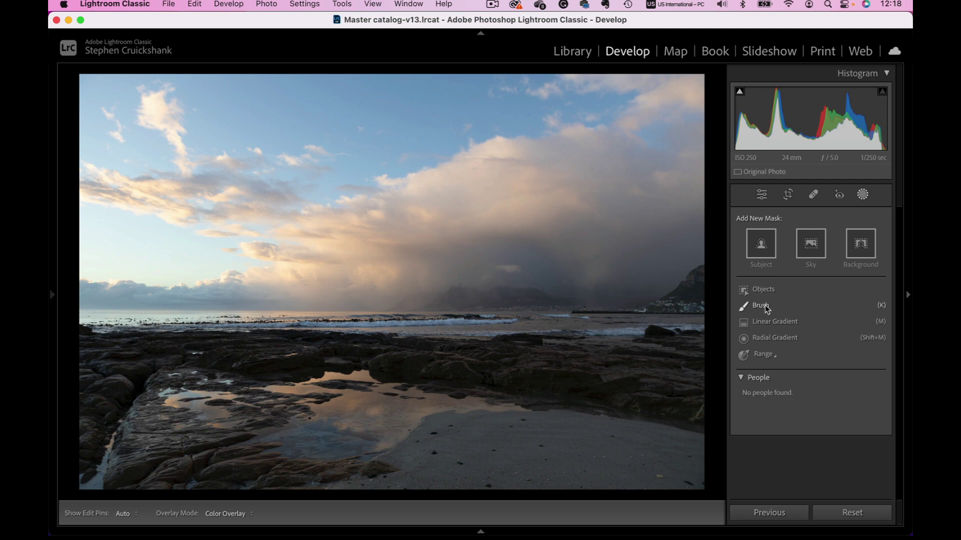
click(783, 321)
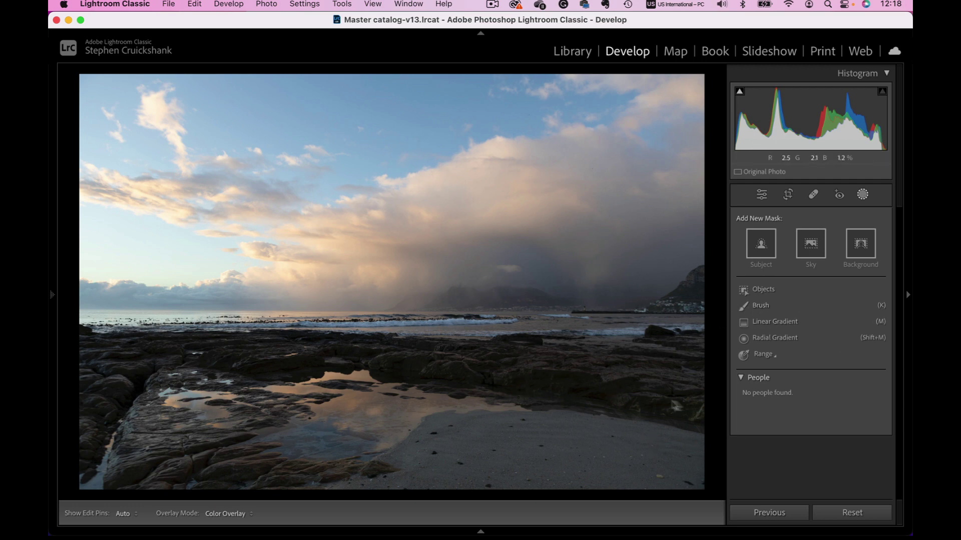
click(764, 344)
click(776, 357)
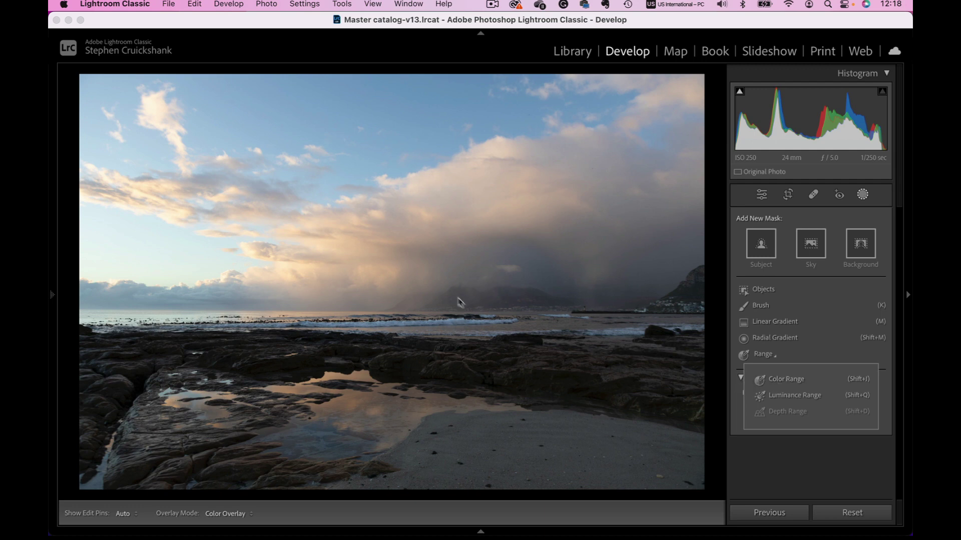
click(779, 380)
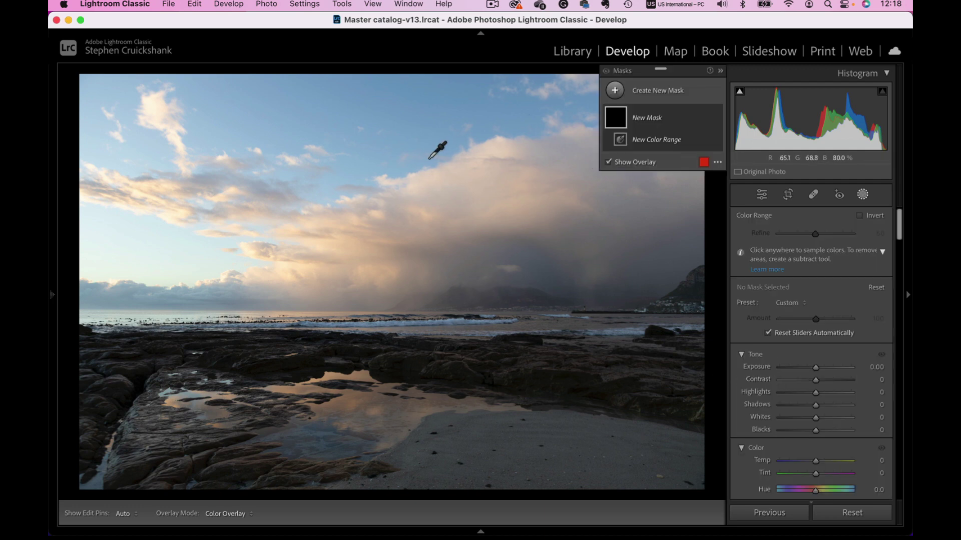
click(354, 107)
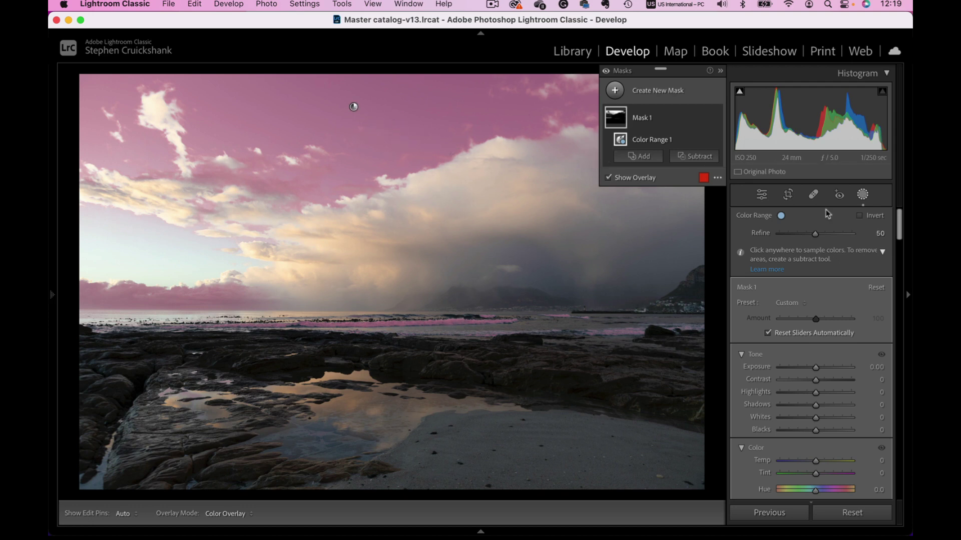
click(862, 195)
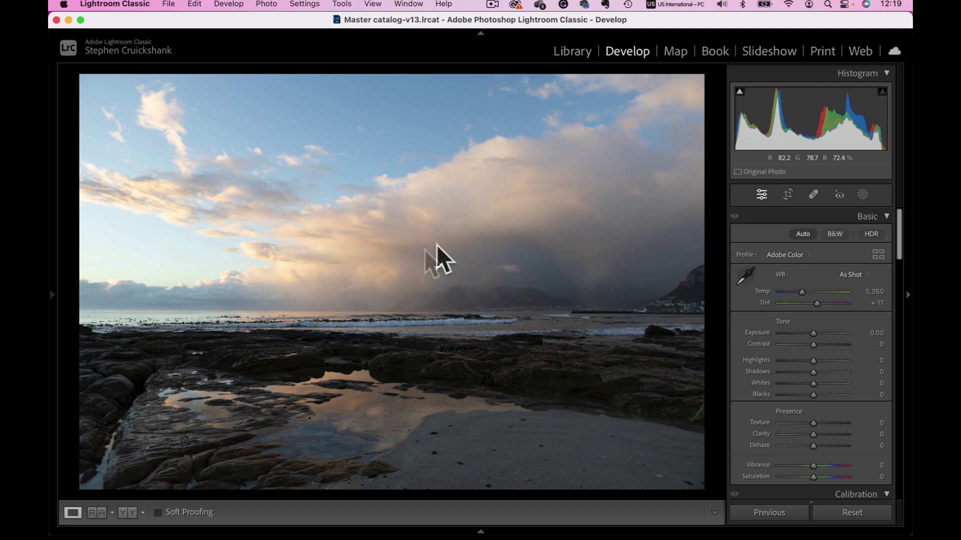
- Create a Sky mask and set its Exposure to 0.09, Contrast to 4 and Shadows to 3
click(864, 196)
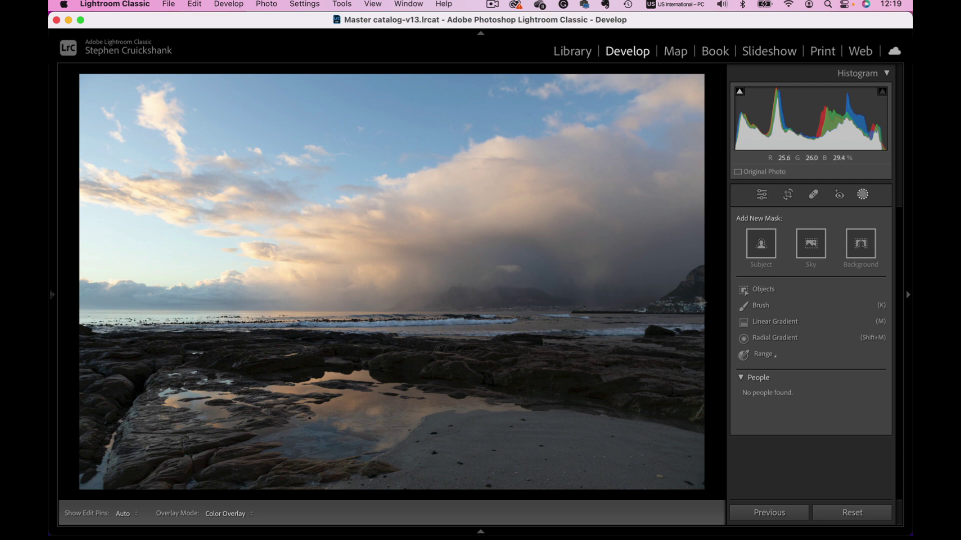
click(812, 250)
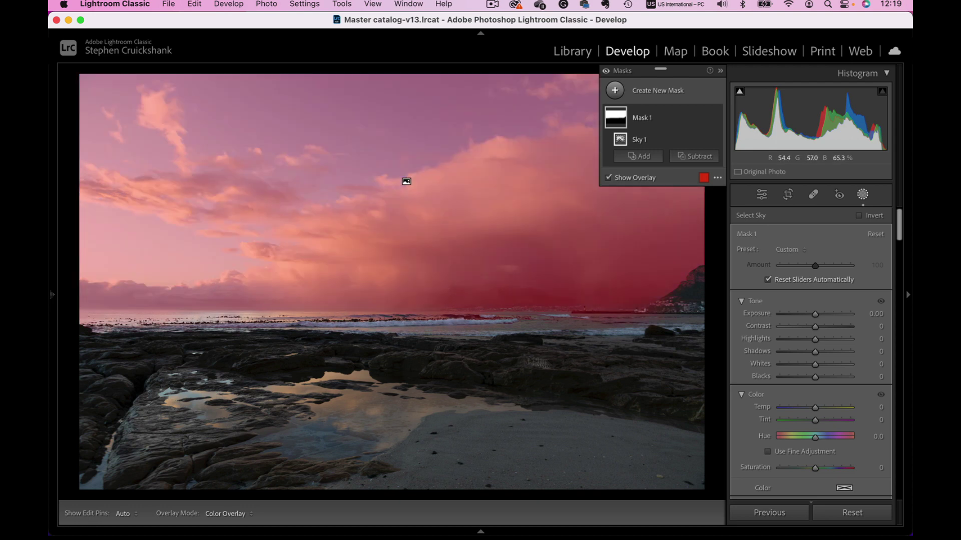
mouse_move(813, 316)
mouse_down()
mouse_move(827, 320)
mouse_move(796, 318)
mouse_move(816, 316)
mouse_up()
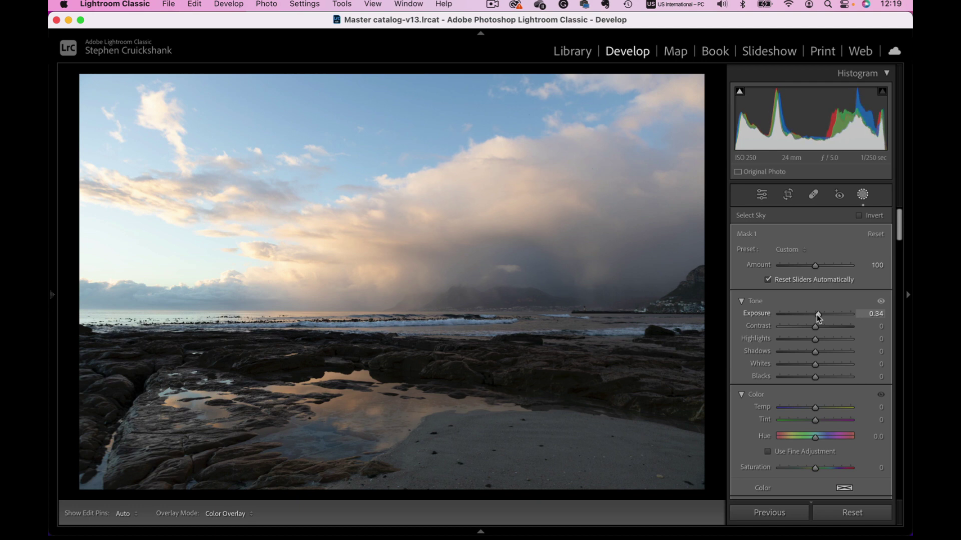
mouse_move(815, 317)
mouse_down()
mouse_move(797, 316)
mouse_move(812, 313)
mouse_up()
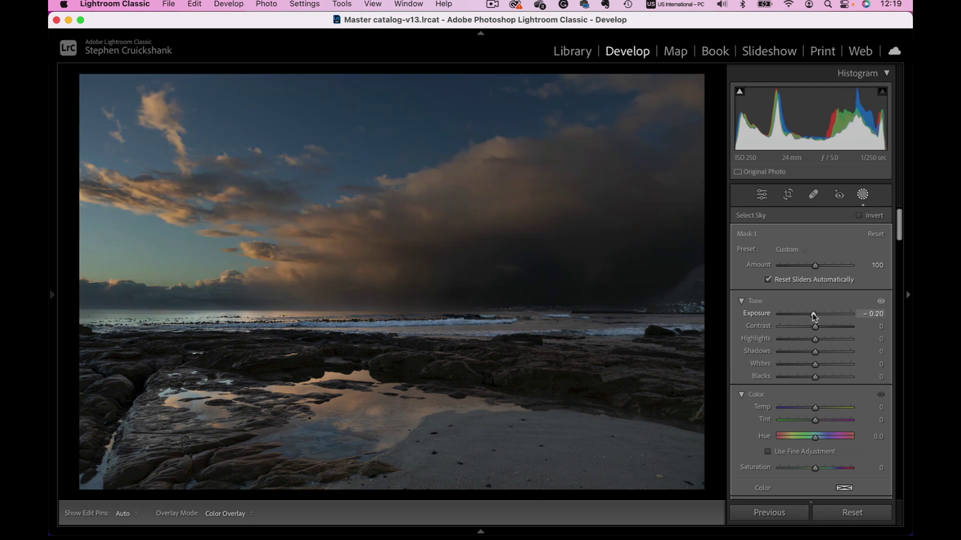
mouse_move(818, 352)
mouse_down()
mouse_move(837, 353)
mouse_move(794, 351)
mouse_move(819, 354)
mouse_up()
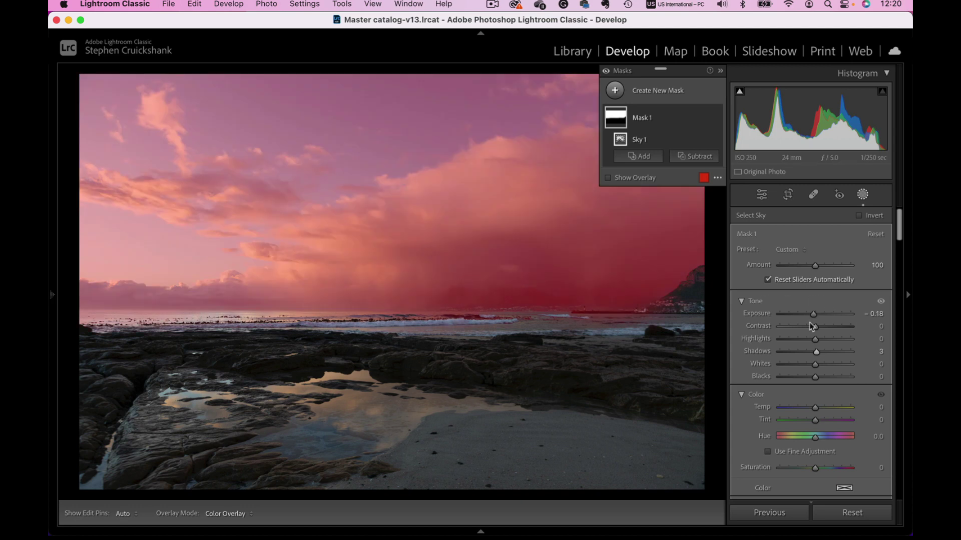
drag(812, 313, 816, 328)
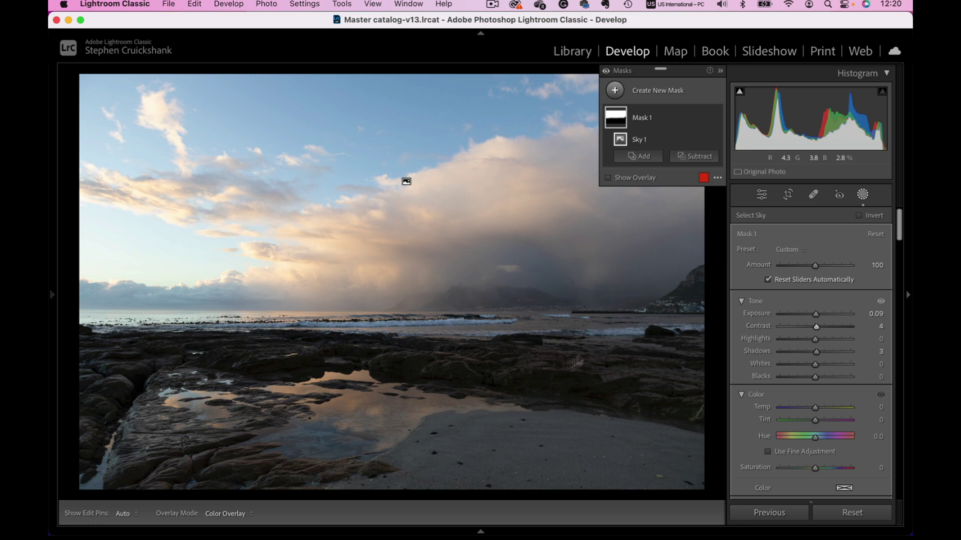
- Add a new Linear Gradient mask running from the photo's bottom edge up into the sky, covering the rocky foreground
click(616, 90)
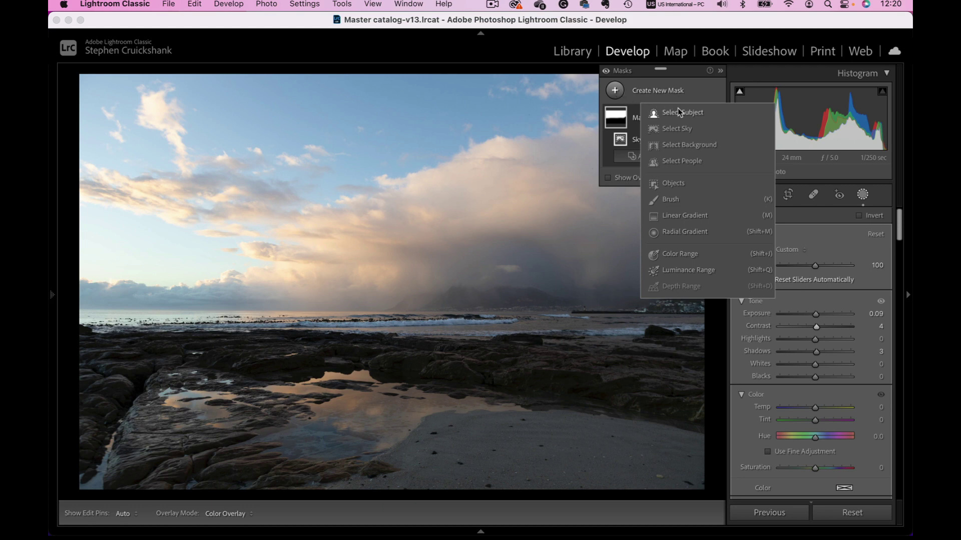
click(677, 217)
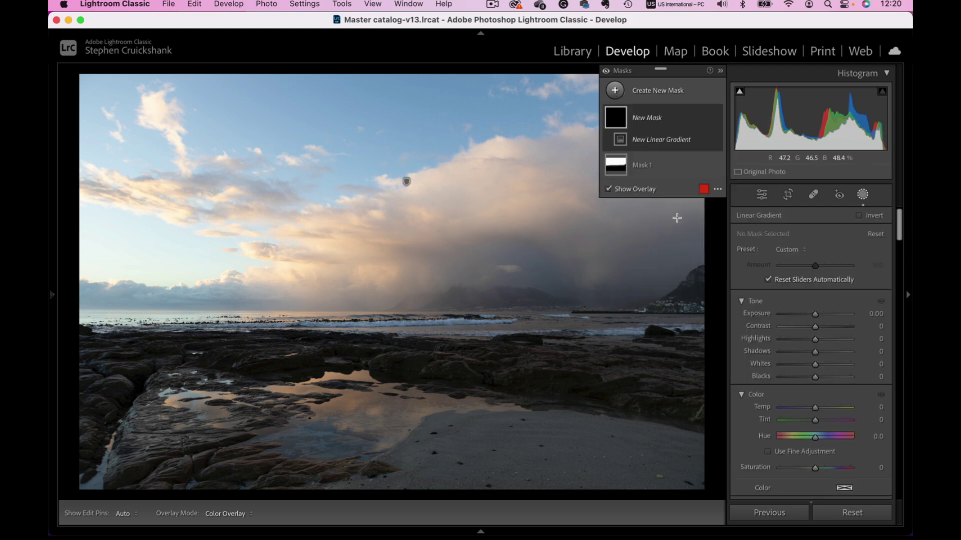
drag(330, 491, 328, 161)
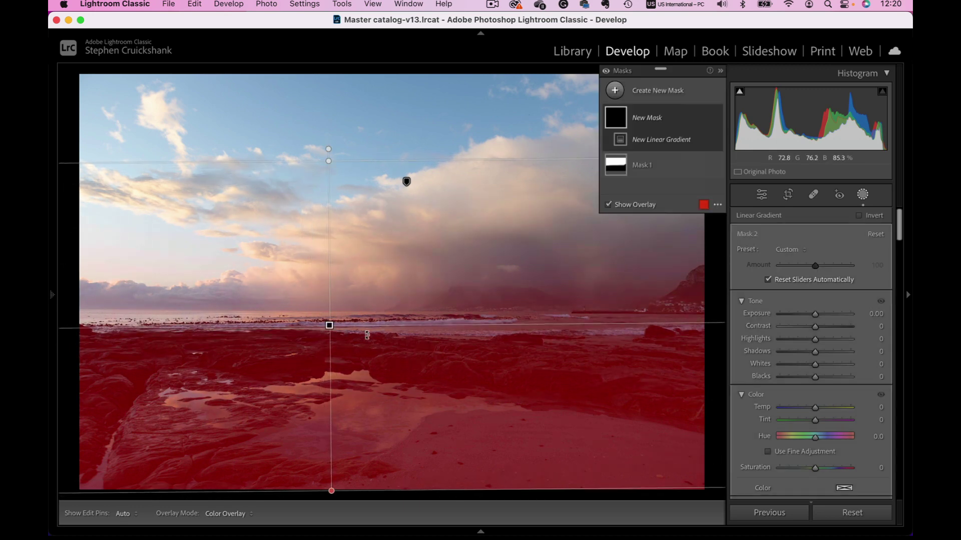
- Set the foreground gradient's Exposure to 0.99, Contrast to 15, Shadows to 26 and Temp to 8, check its overlay and leave masking
drag(814, 315, 822, 315)
drag(814, 352, 824, 353)
drag(824, 315, 817, 327)
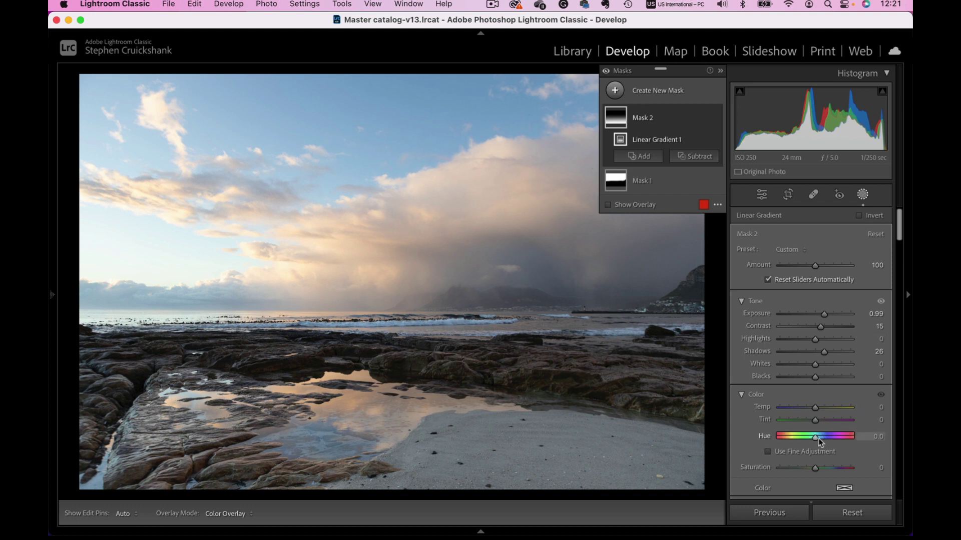
drag(815, 408, 818, 410)
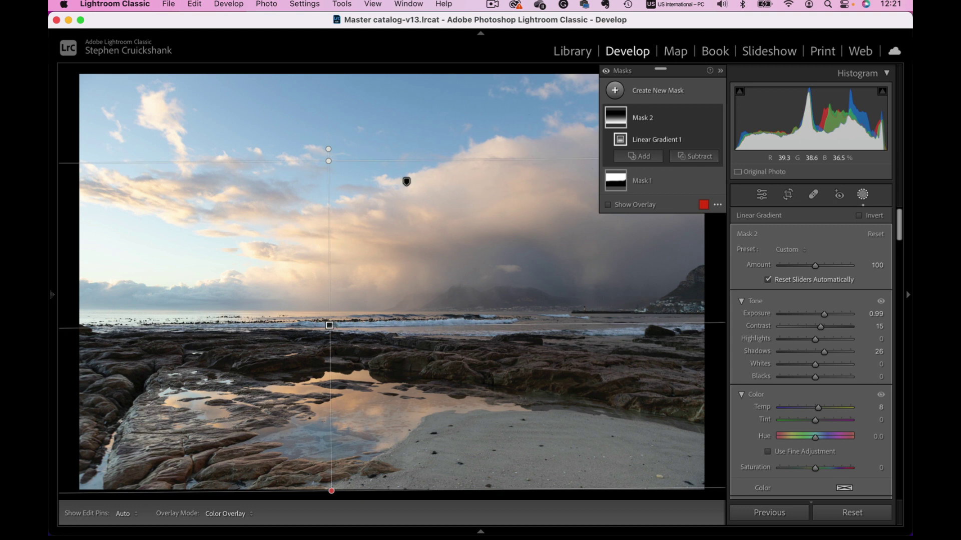
key(o)
key(o)
click(865, 196)
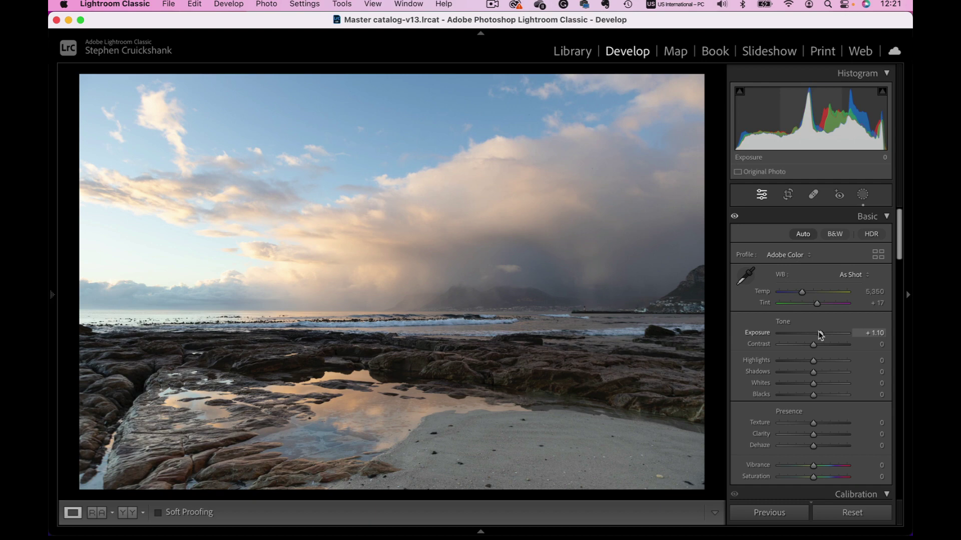
- Adjust the whole photo's Exposure, reset it, and set it to +0.25
drag(828, 335, 829, 335)
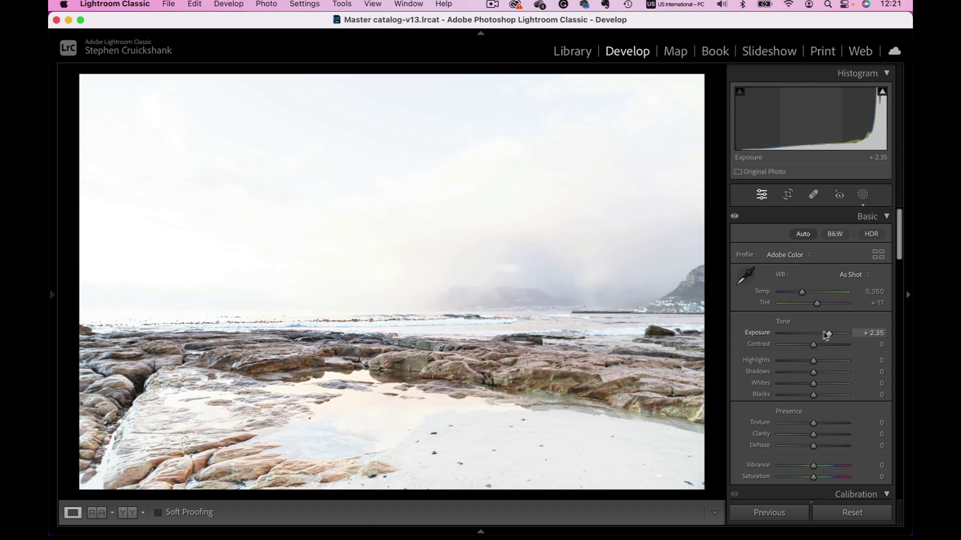
double_click(766, 334)
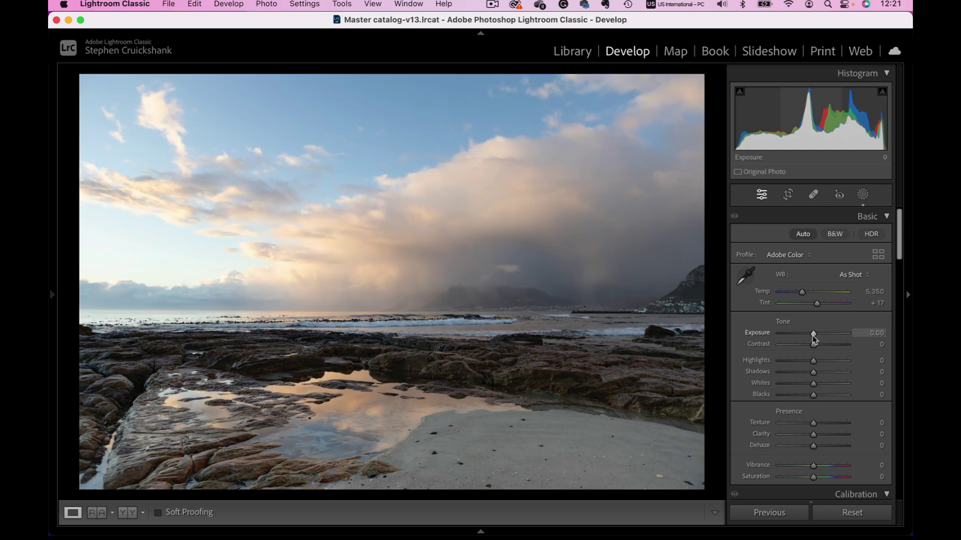
drag(812, 336, 815, 335)
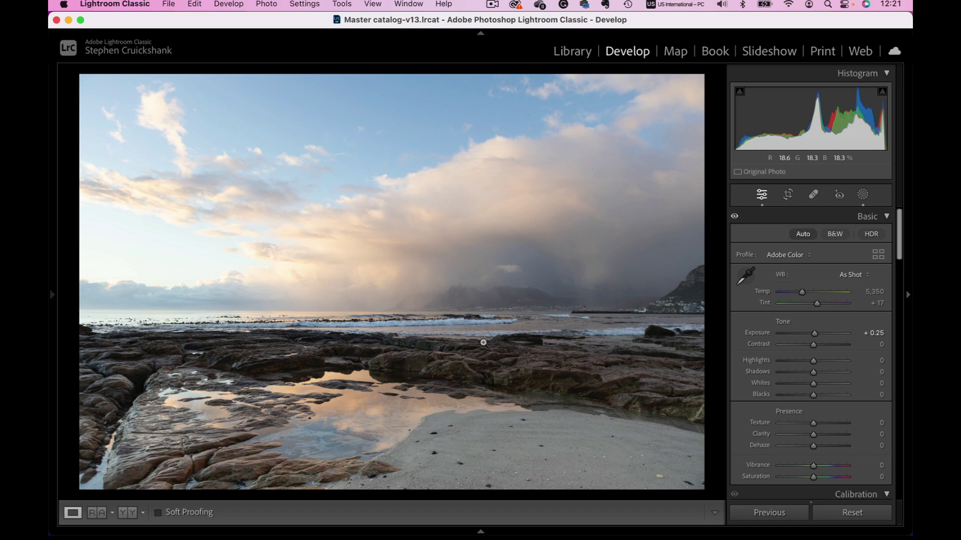
- On the next photo, the breaking wave, create a Sky mask with Exposure -0.80, Highlights -35 and Temp 17, and leave masking
key(Right)
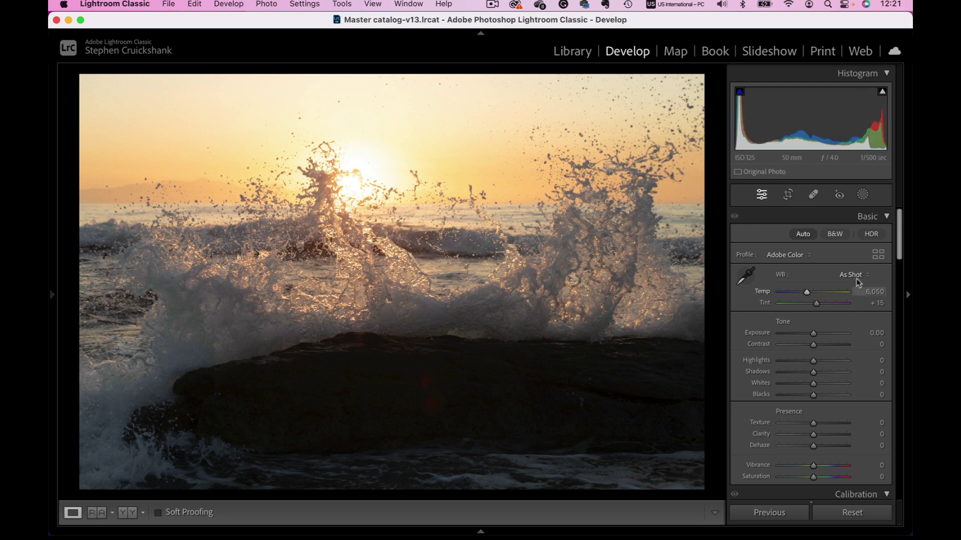
click(862, 195)
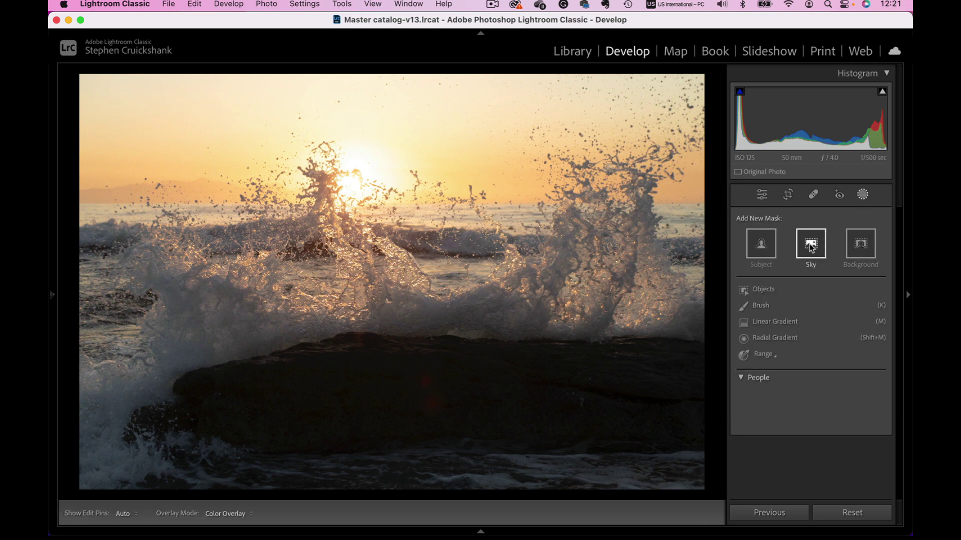
click(811, 245)
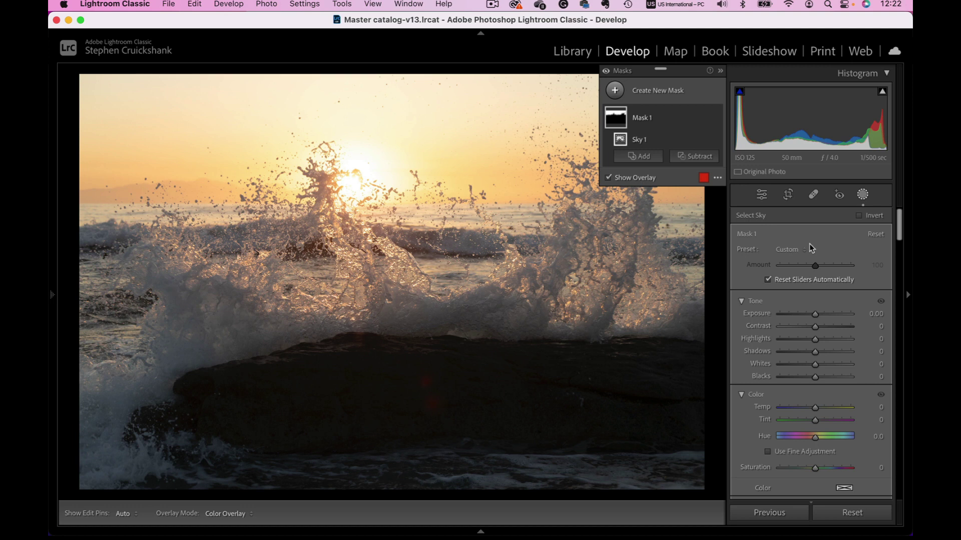
drag(815, 315, 809, 314)
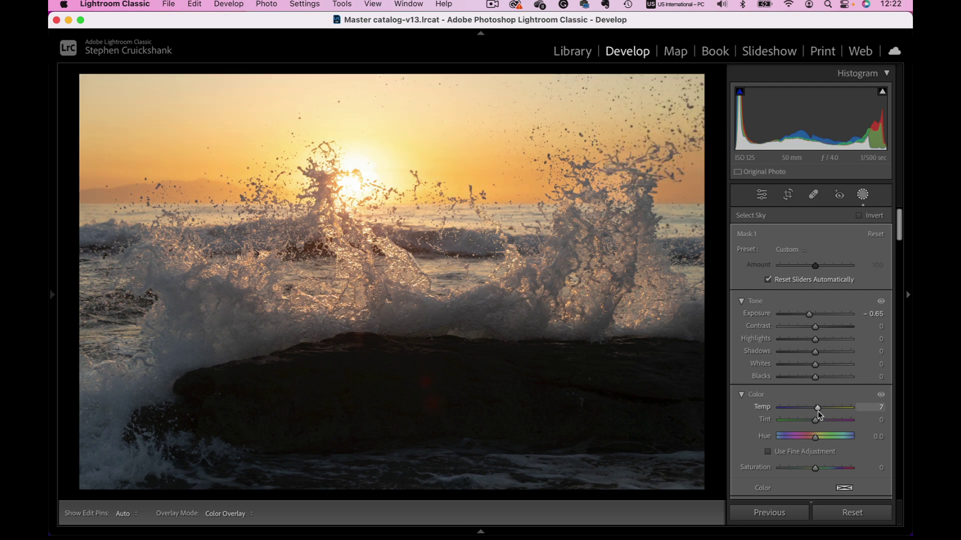
drag(821, 413, 822, 414)
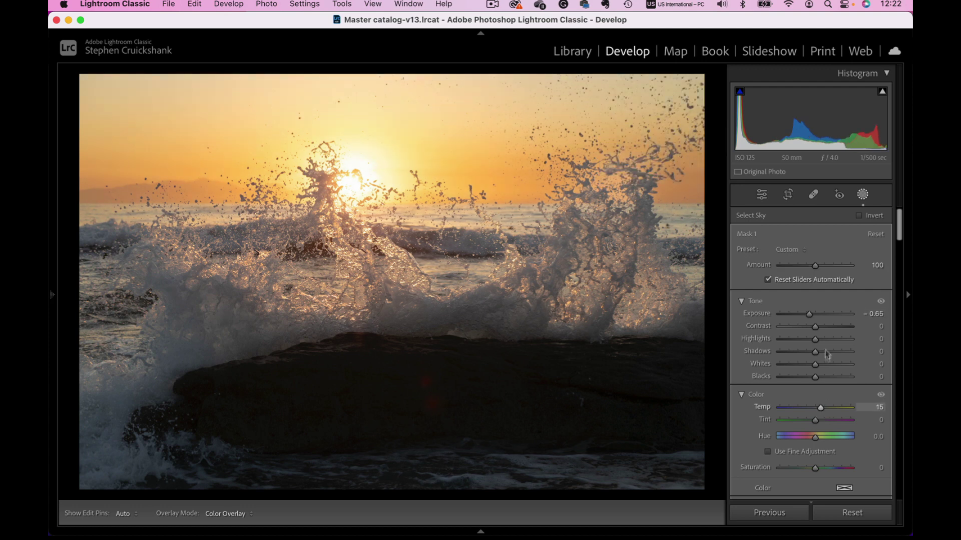
mouse_move(814, 340)
mouse_down()
mouse_move(806, 315)
mouse_move(803, 346)
mouse_up()
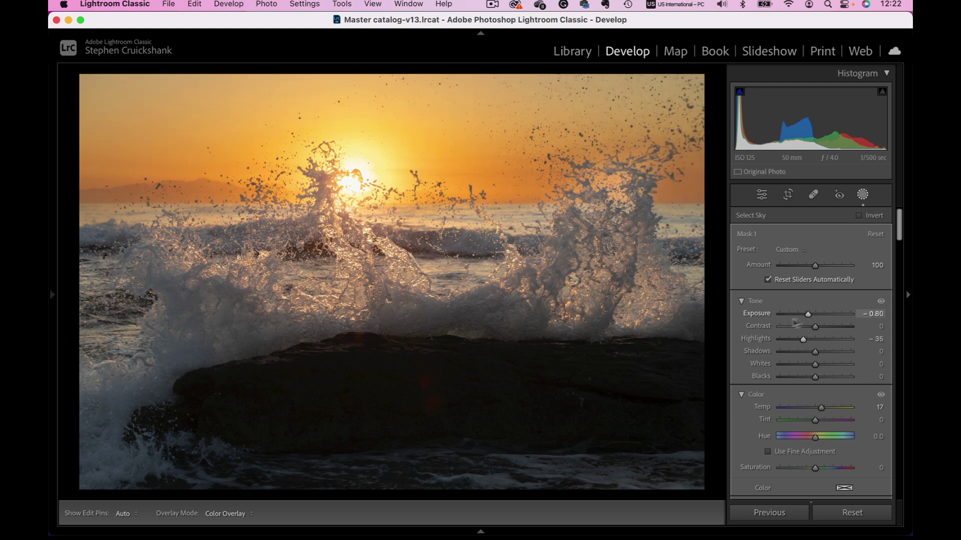
click(863, 196)
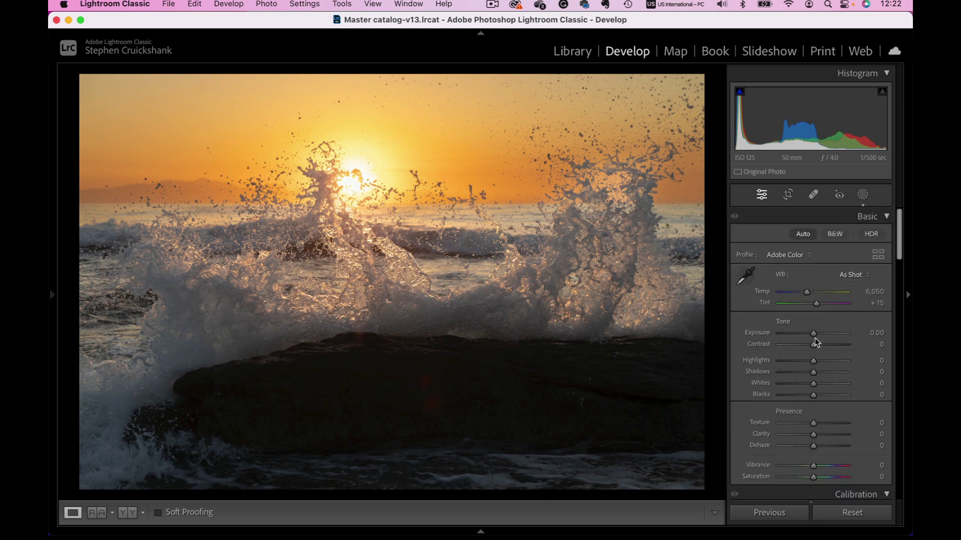
- Set the whole wave photo's Exposure to +0.75 and Shadows to +25
drag(812, 337, 818, 338)
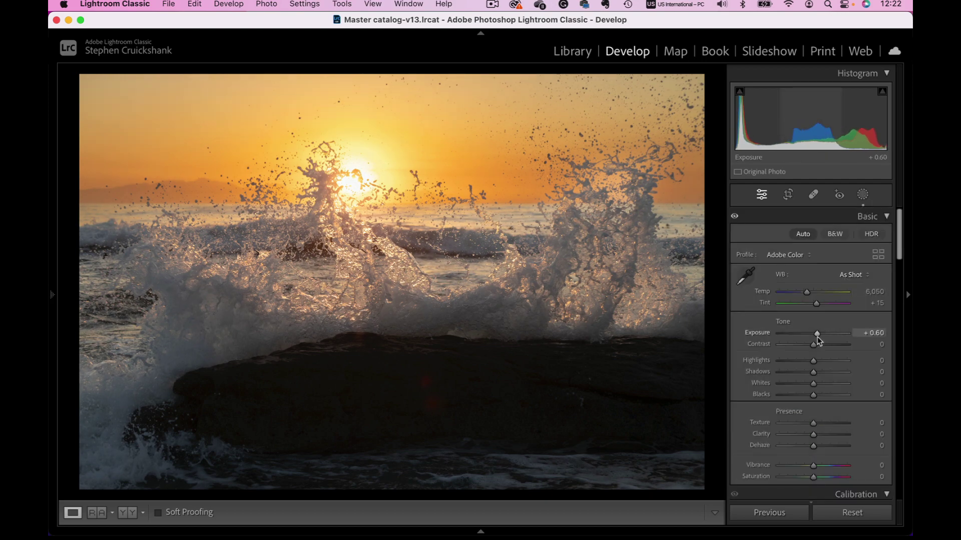
drag(819, 377, 823, 372)
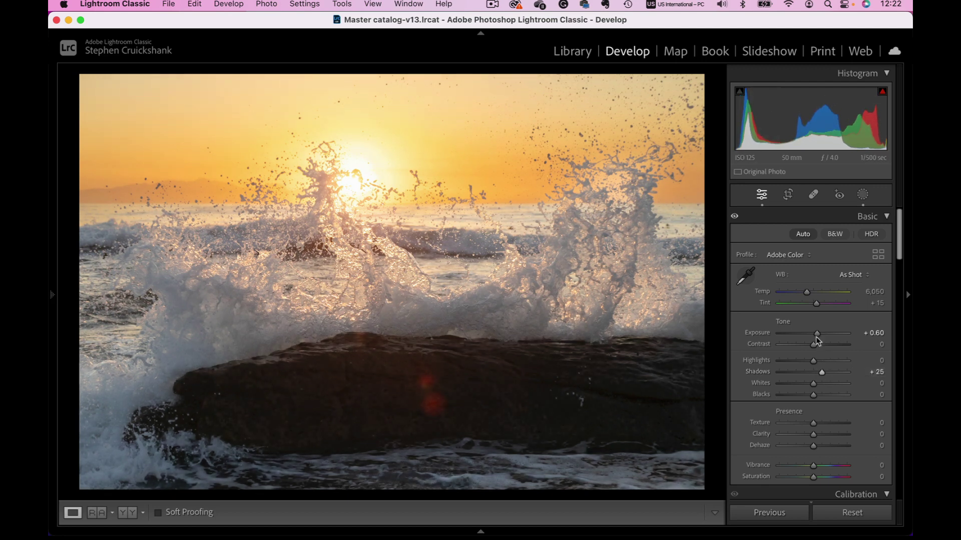
drag(816, 338, 818, 338)
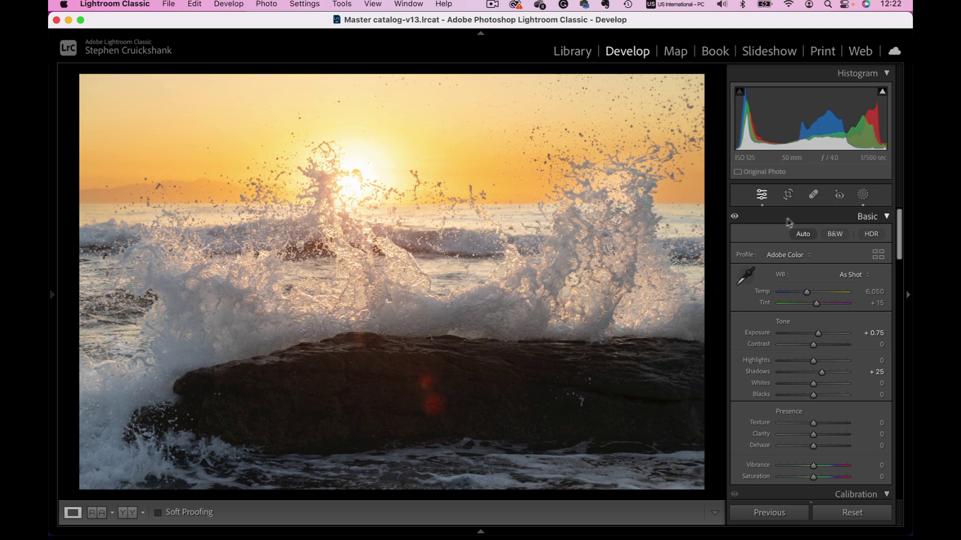
- Remove the two red flare spots from the dark rock using the Remove tool at size 80, and leave spot removal
click(813, 196)
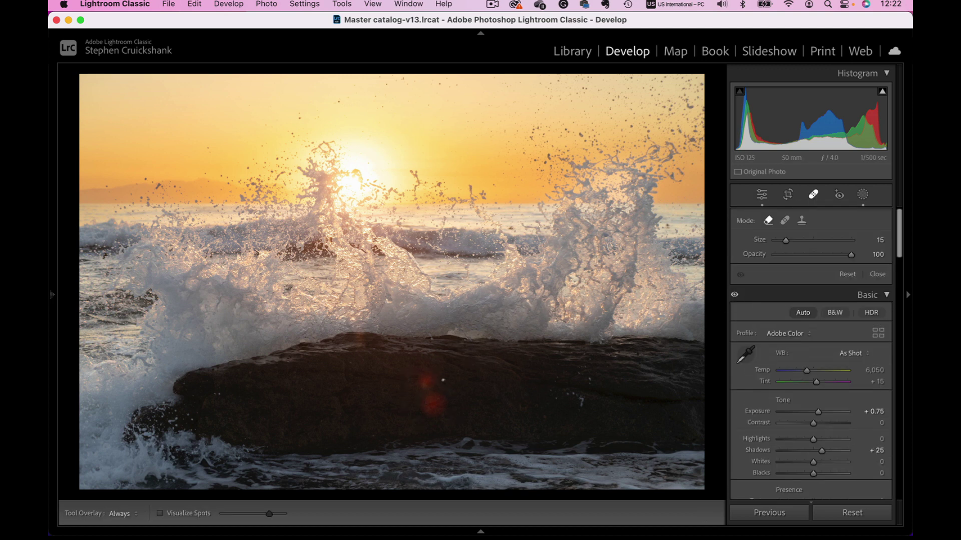
scroll(439, 382, up, 10)
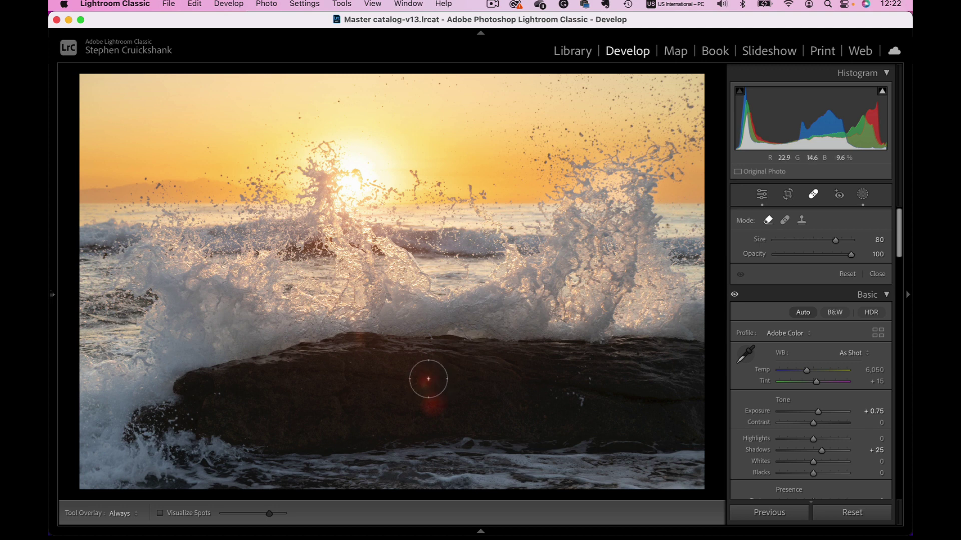
click(428, 384)
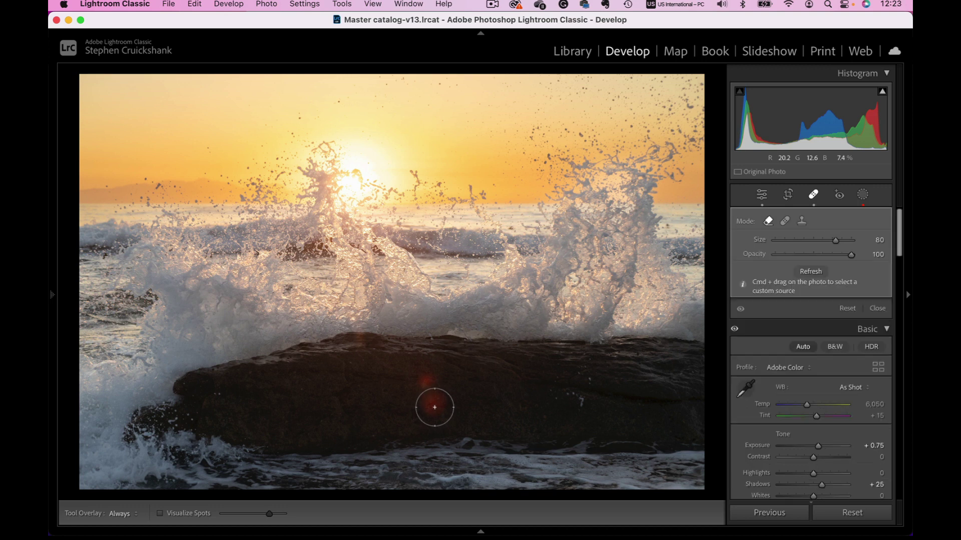
click(434, 407)
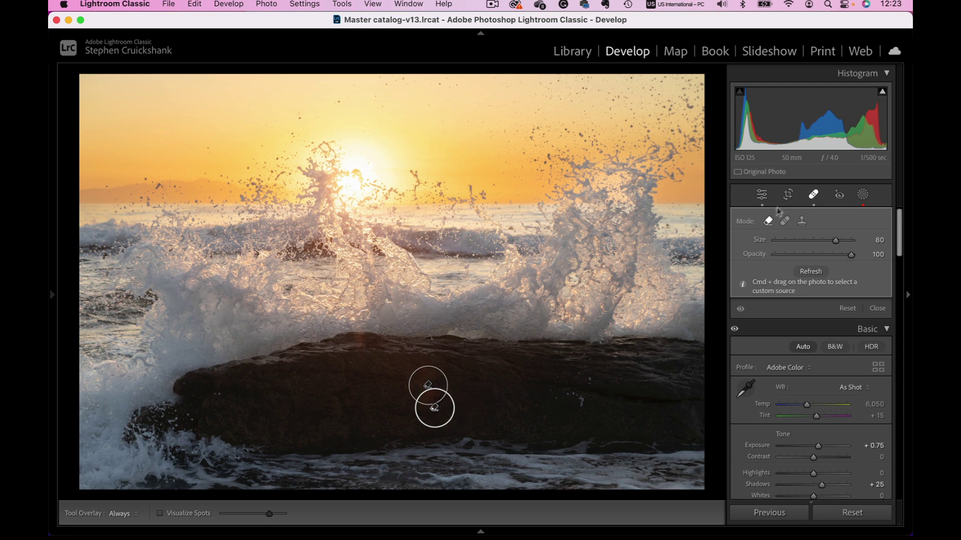
click(812, 195)
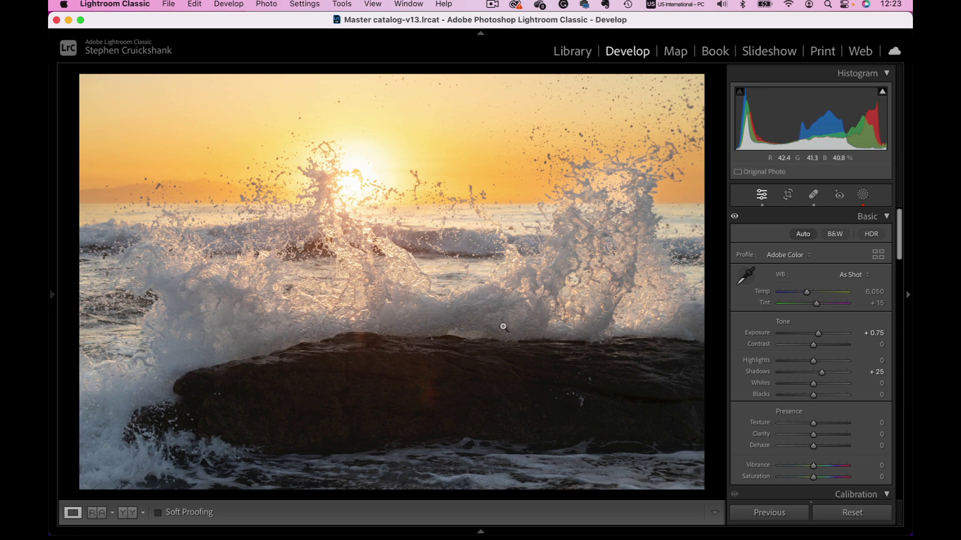
- On the next photo, the horse rider on the beach, create a Subject mask and set its Exposure to -0.22
key(Right)
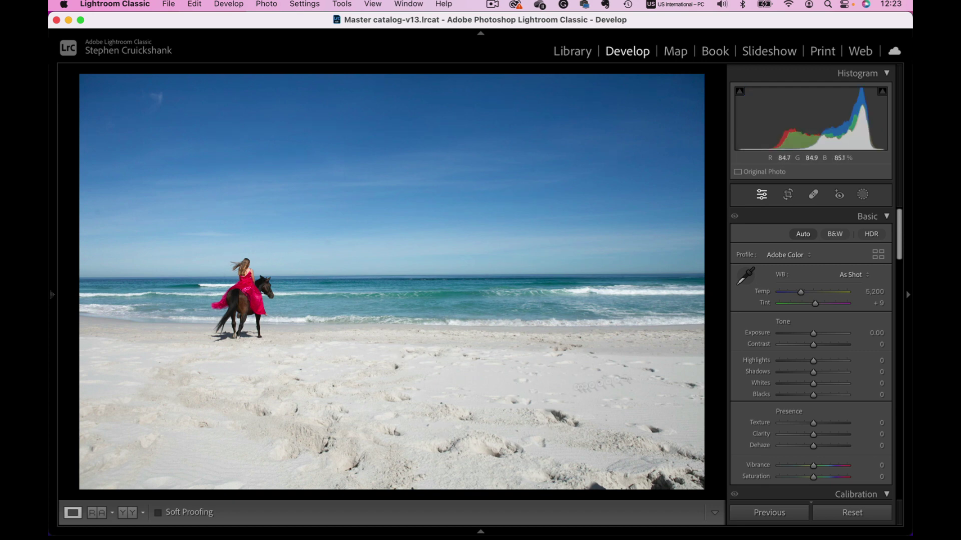
click(863, 197)
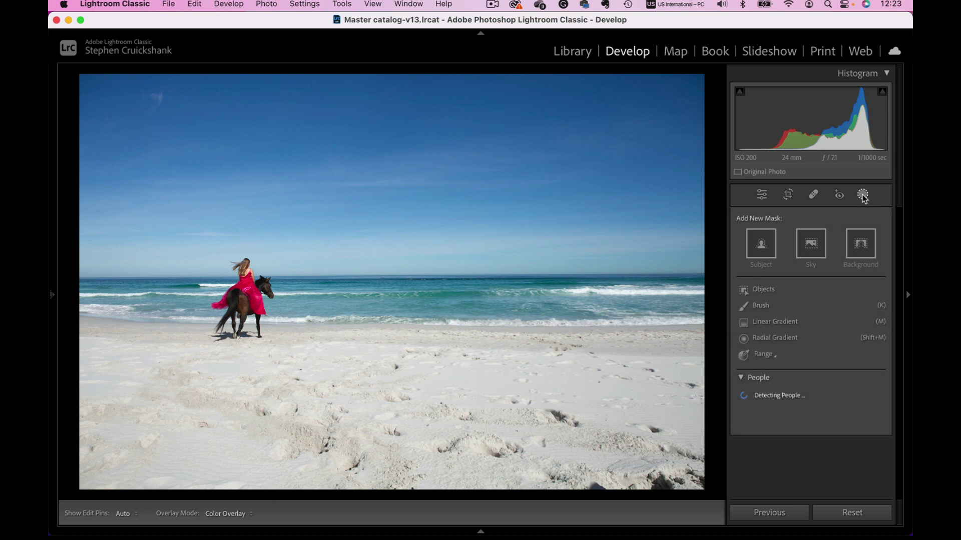
click(760, 245)
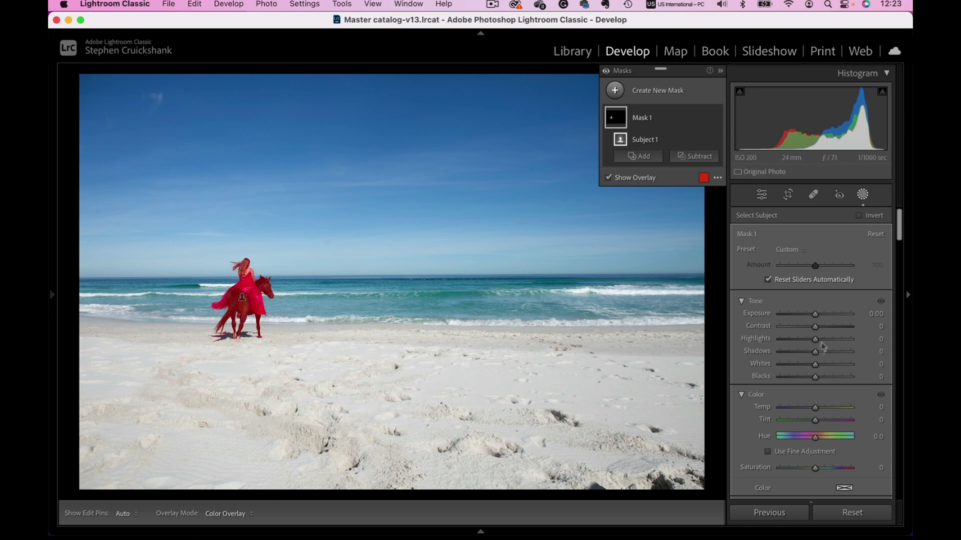
mouse_move(815, 316)
mouse_down()
mouse_move(830, 317)
mouse_move(813, 314)
mouse_up()
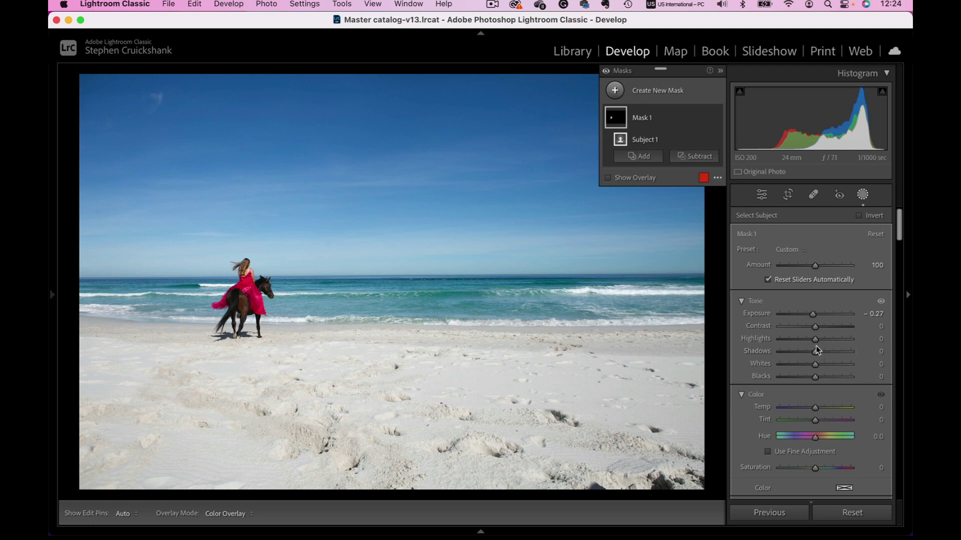
drag(812, 314, 812, 314)
- Add a Sky mask, try Saturation at -100 and reset it, and set Exposure to -0.32 and Highlights to -7
click(615, 92)
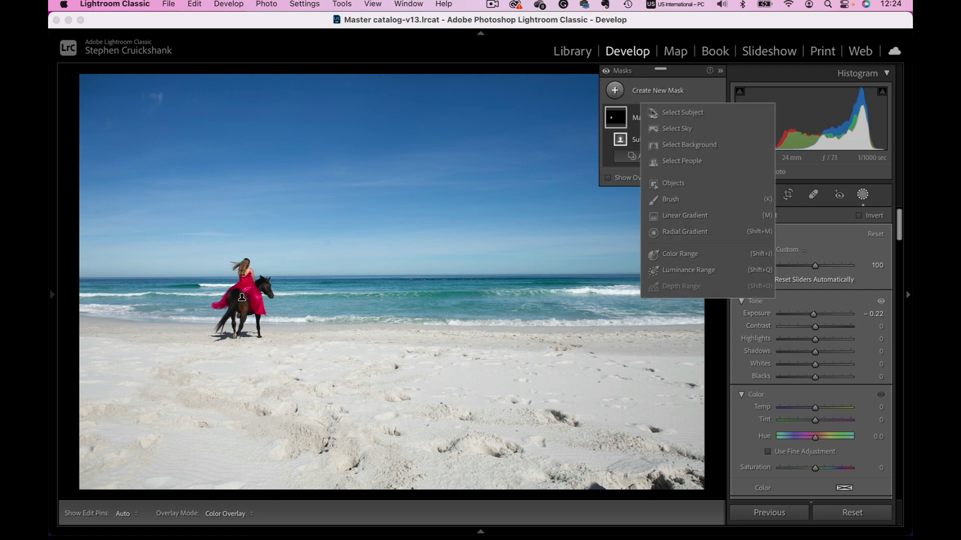
click(675, 129)
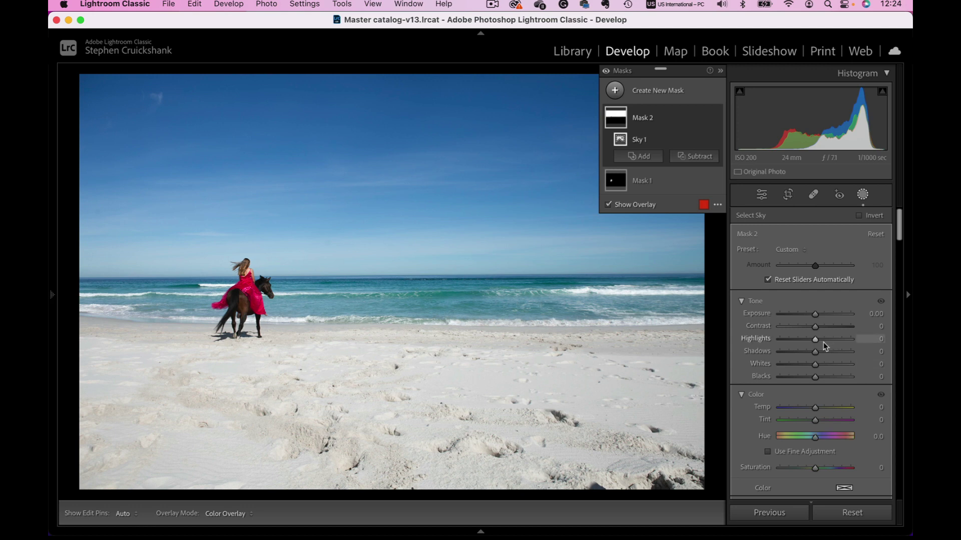
drag(816, 473, 779, 470)
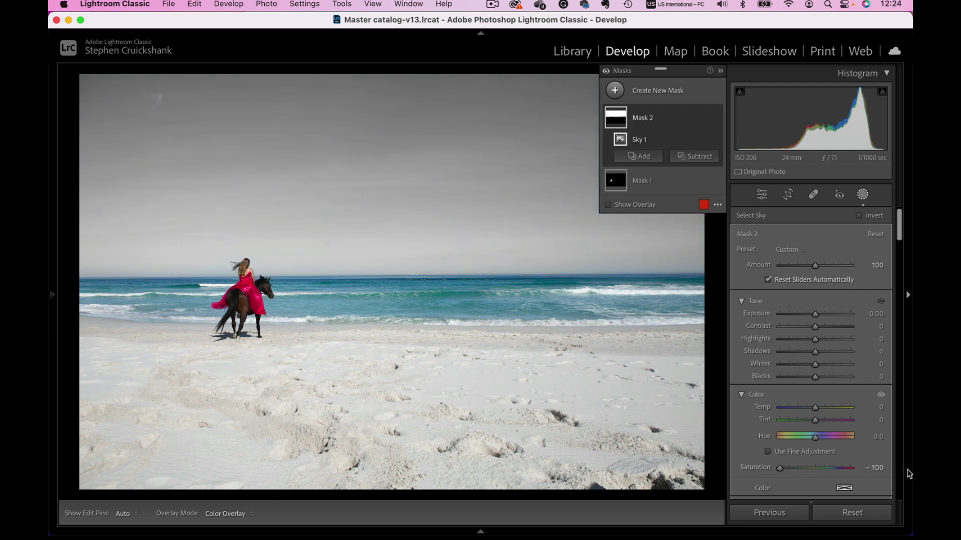
click(812, 469)
double_click(755, 469)
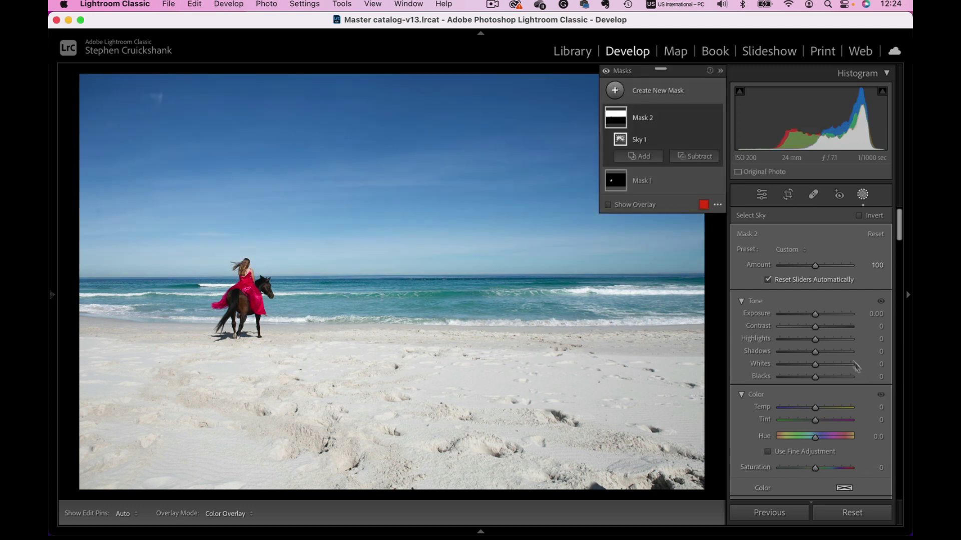
drag(817, 316, 809, 340)
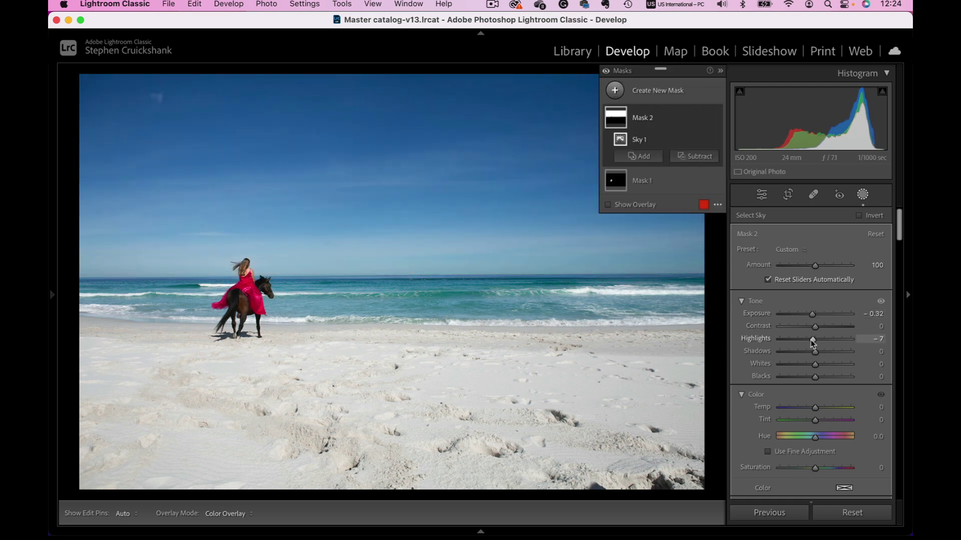
- Add a Background mask to the beach photo with Exposure -0.87 and leave masking
click(616, 92)
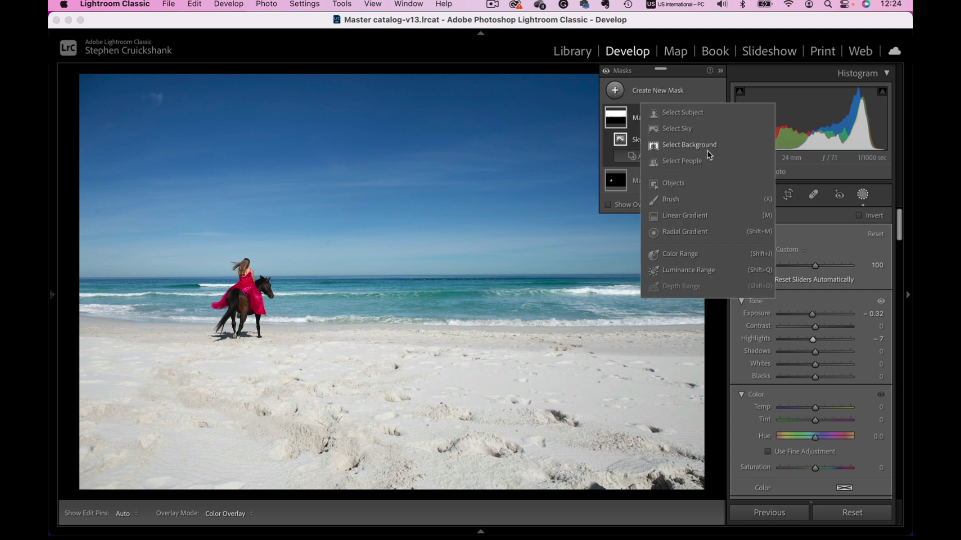
click(677, 146)
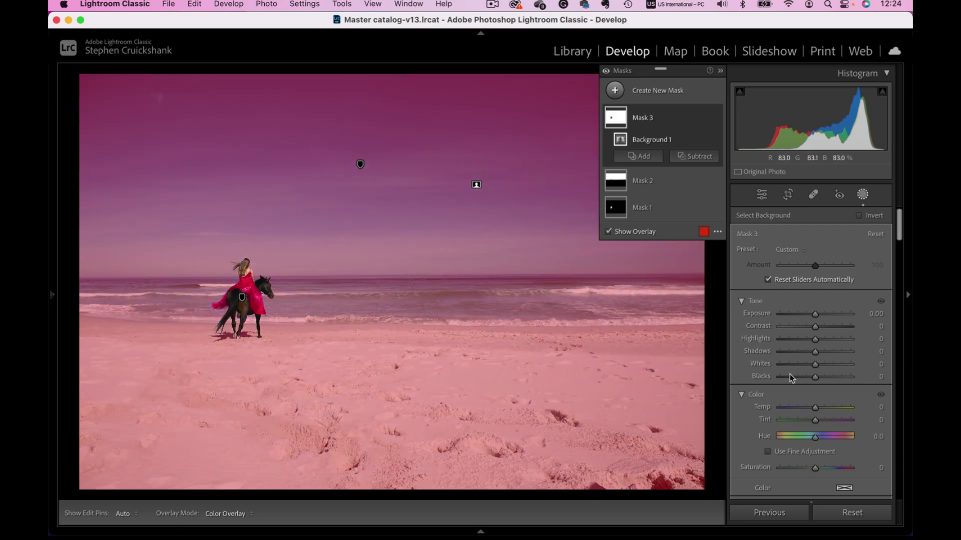
drag(815, 315, 809, 313)
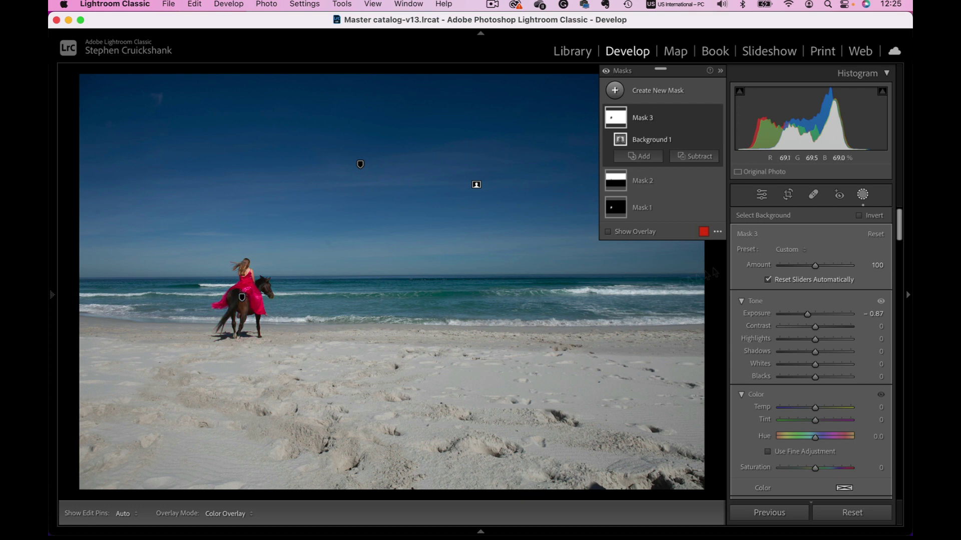
click(862, 197)
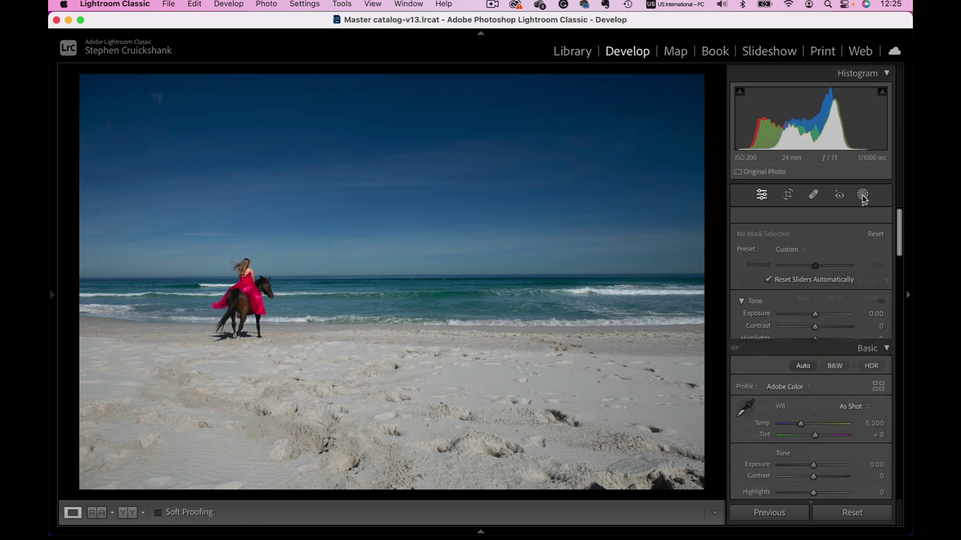
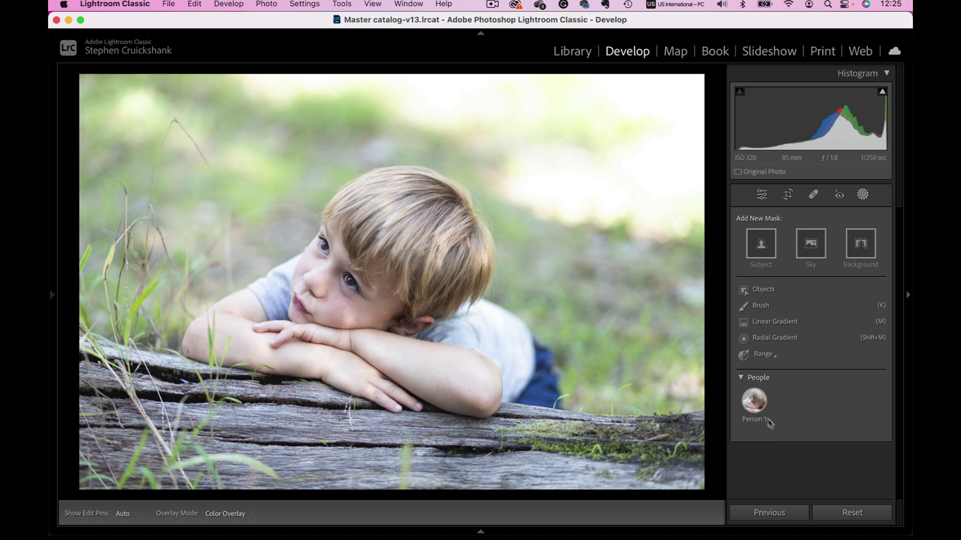
- On the boy's portrait, create a Facial Skin mask for Person 1, set its Exposure to -0.23 and check the mask's coverage
click(758, 406)
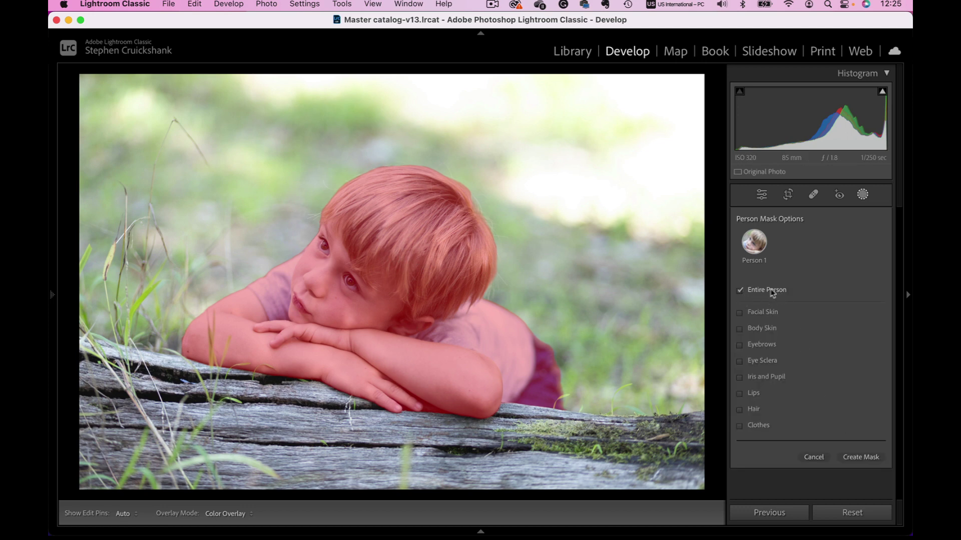
click(742, 290)
click(740, 313)
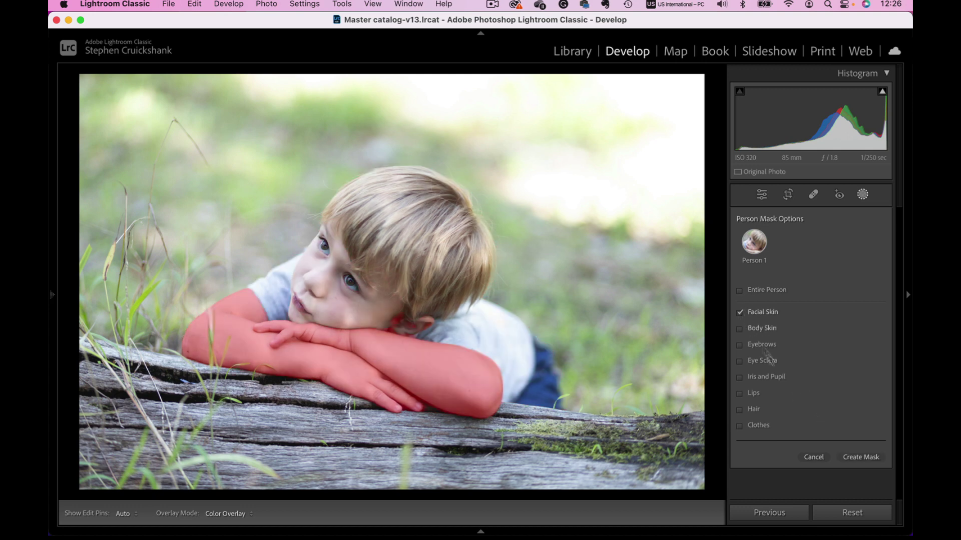
click(857, 459)
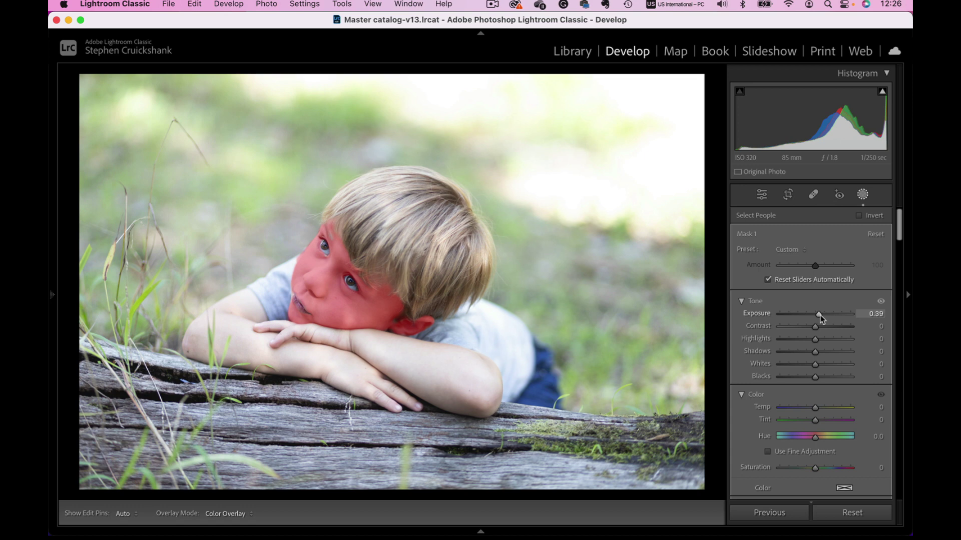
drag(824, 315, 813, 315)
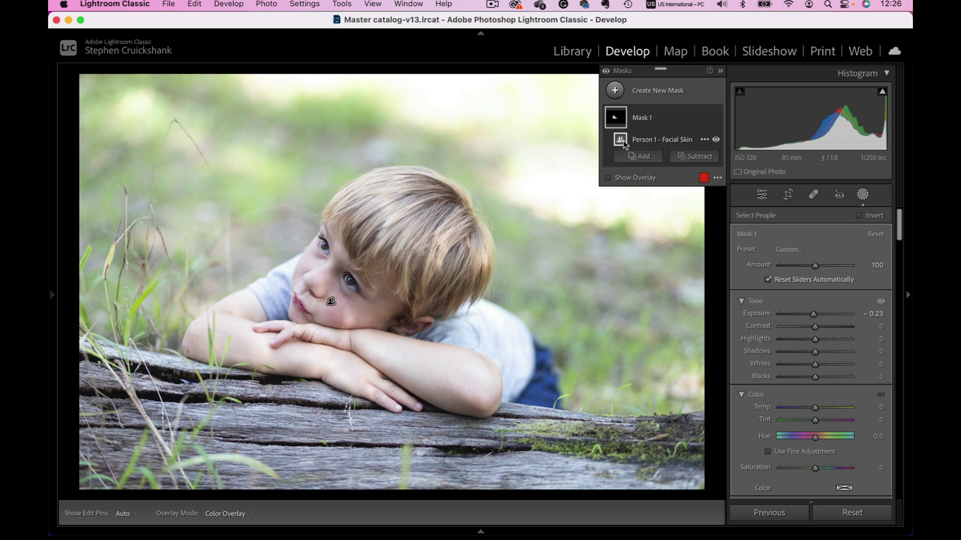
click(616, 119)
click(616, 119)
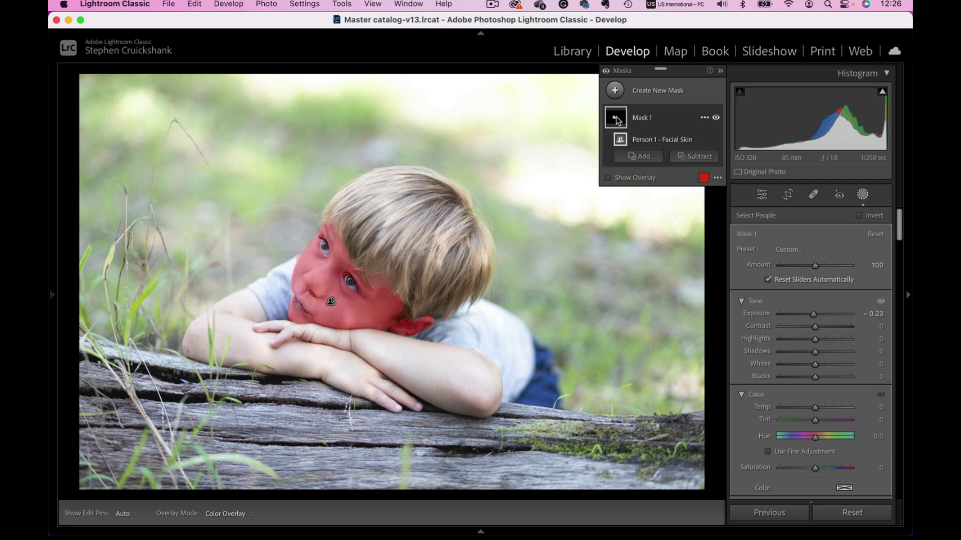
- Add an Entire Person mask for Person 1 with Exposure 0.05, Contrast 7 and Shadows -13
click(613, 94)
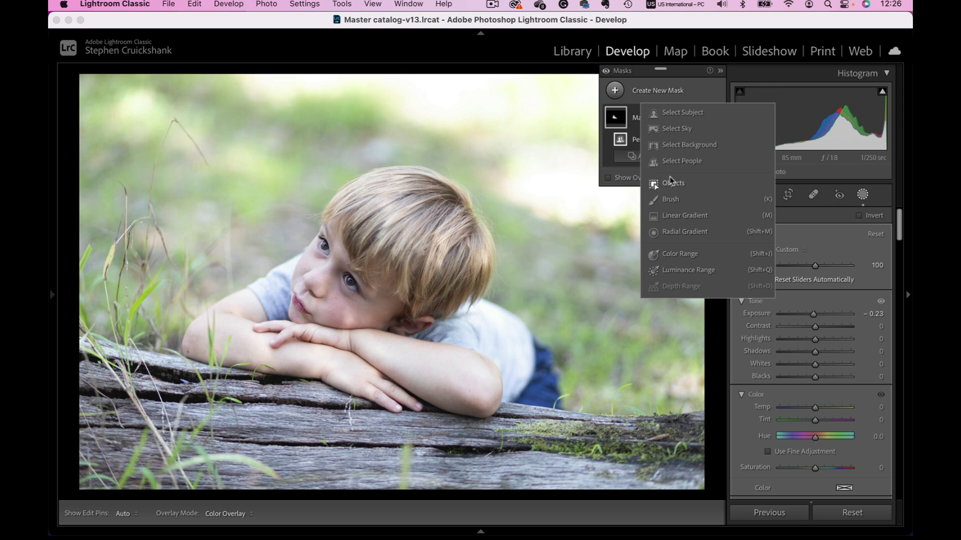
click(682, 161)
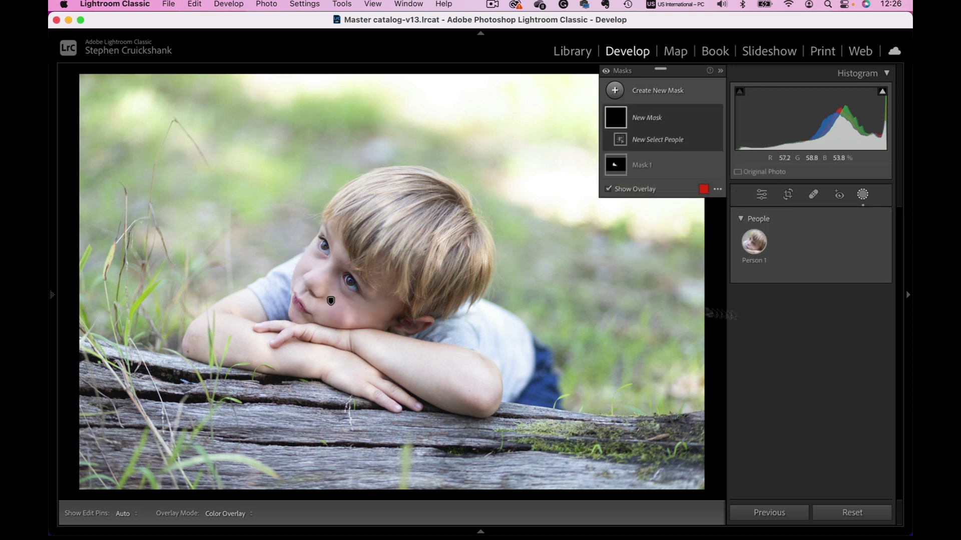
click(763, 250)
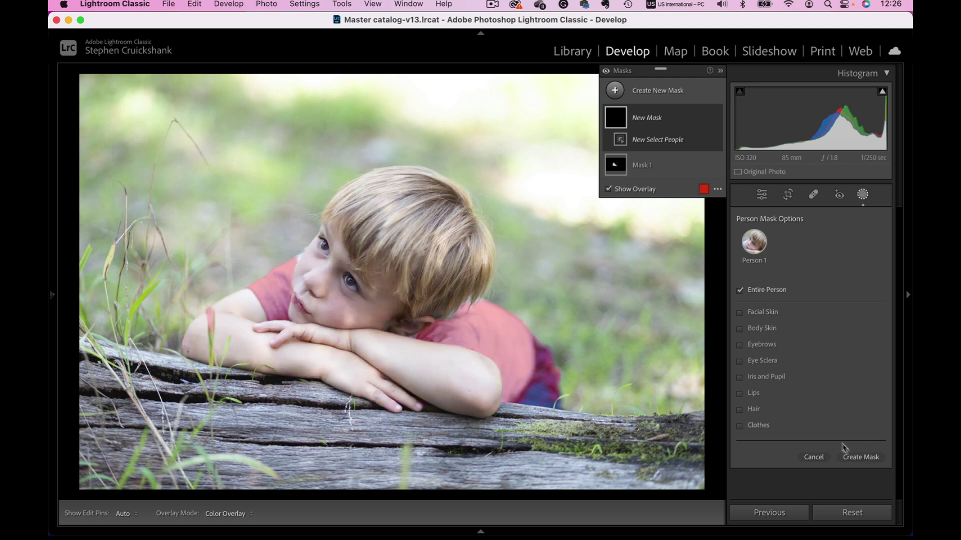
click(856, 459)
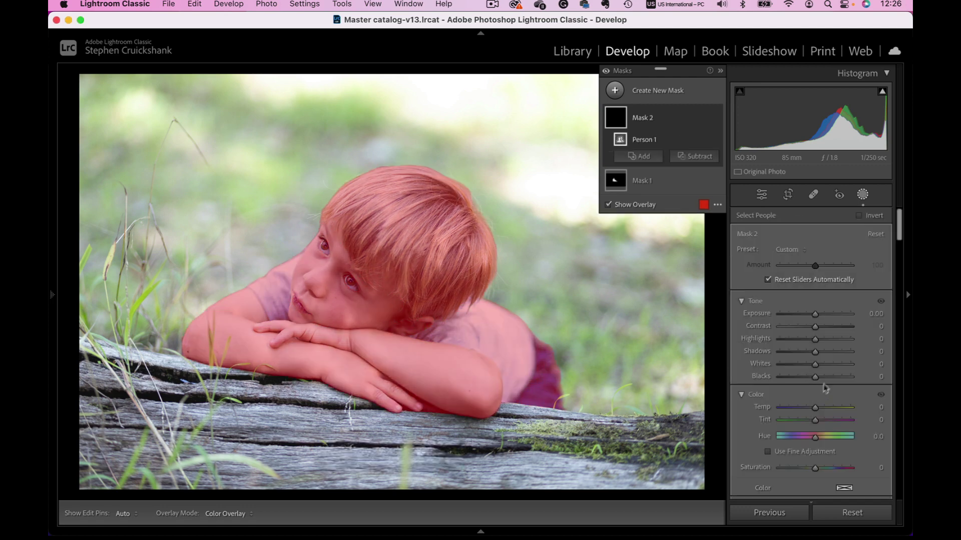
drag(815, 315, 815, 356)
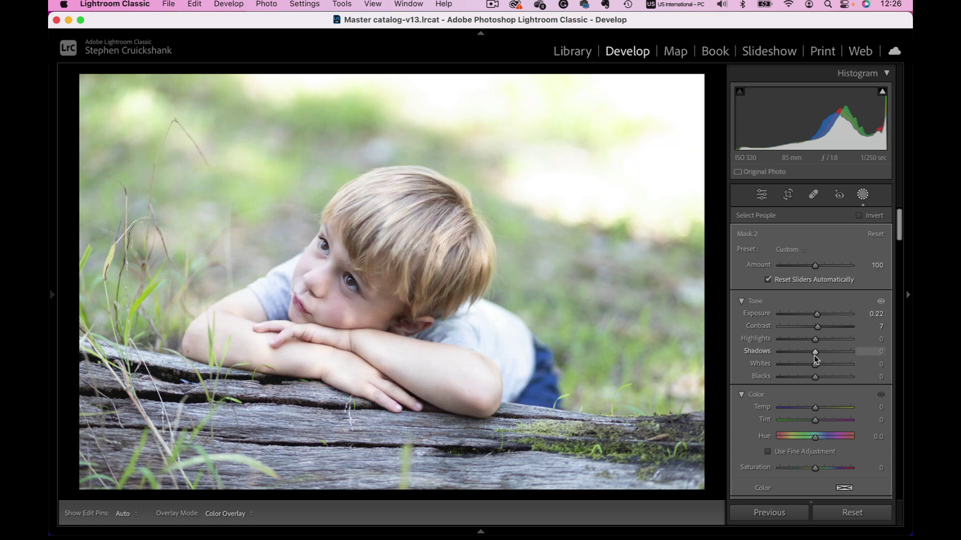
drag(817, 314, 815, 314)
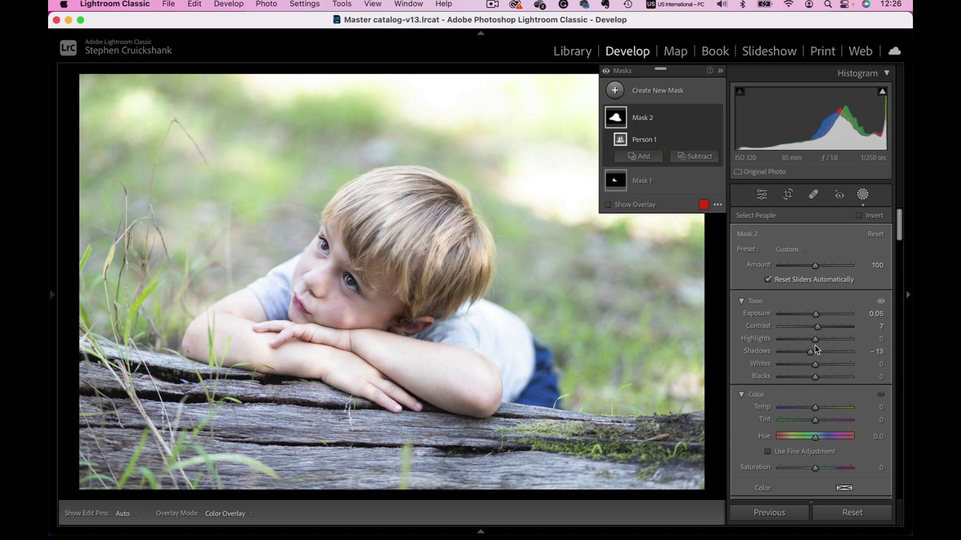
- Add a Background mask behind the boy with Exposure -1.16, Highlights -25 and Shadows -11
click(612, 91)
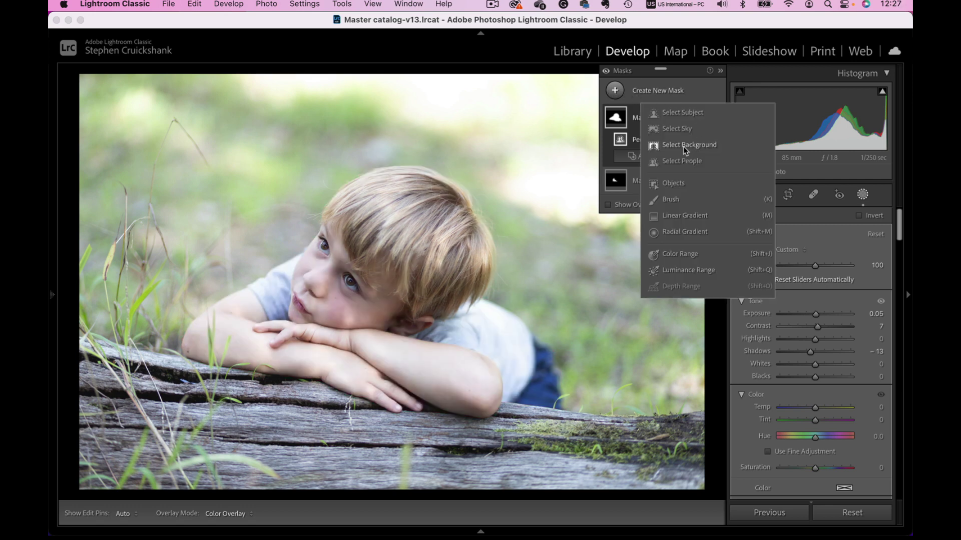
click(683, 145)
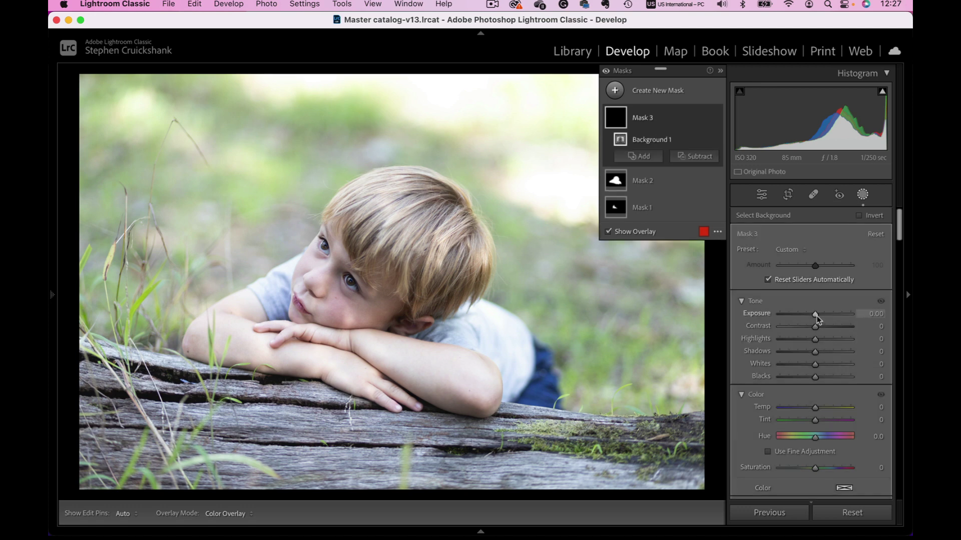
mouse_move(816, 315)
mouse_down()
mouse_move(806, 315)
mouse_move(802, 343)
mouse_move(804, 314)
mouse_up()
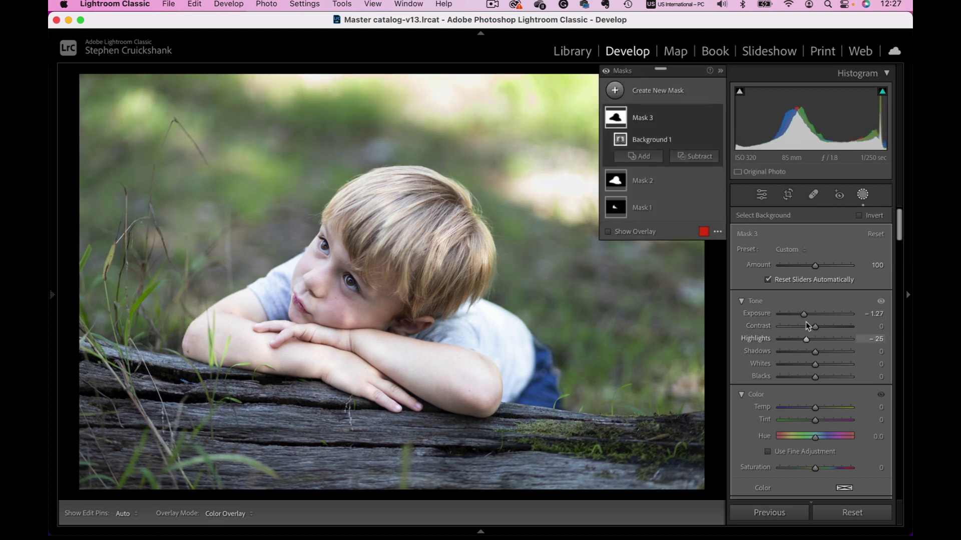
drag(815, 356, 811, 356)
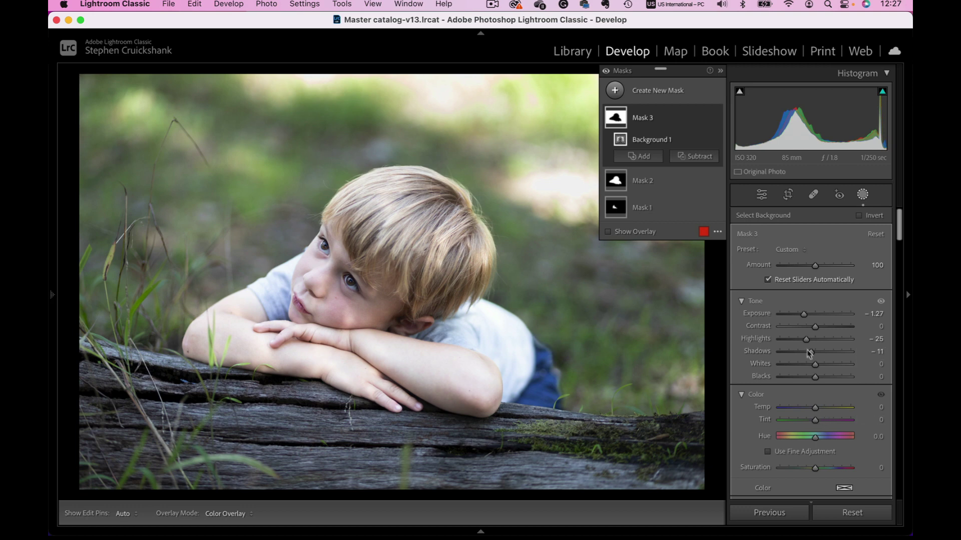
drag(806, 314, 807, 313)
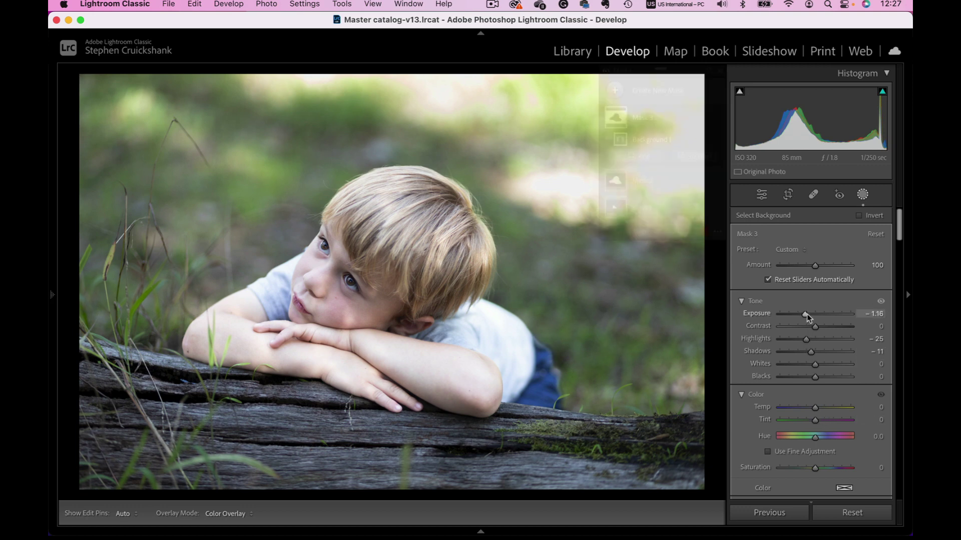
- Leave masking and convert the boy's portrait to black and white
click(863, 196)
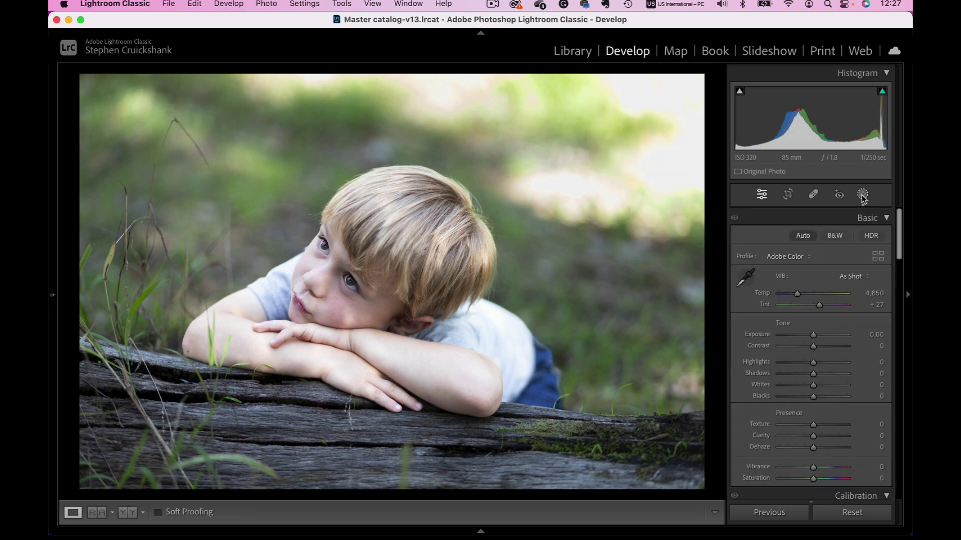
click(835, 235)
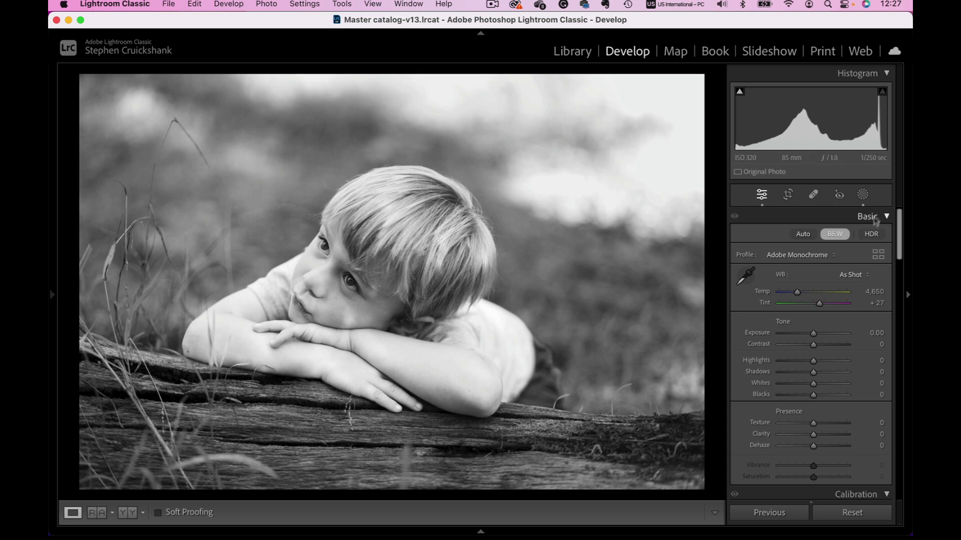
- Create a Brush mask and paint over the bright, blown-out areas across the upper background behind the boy
click(863, 196)
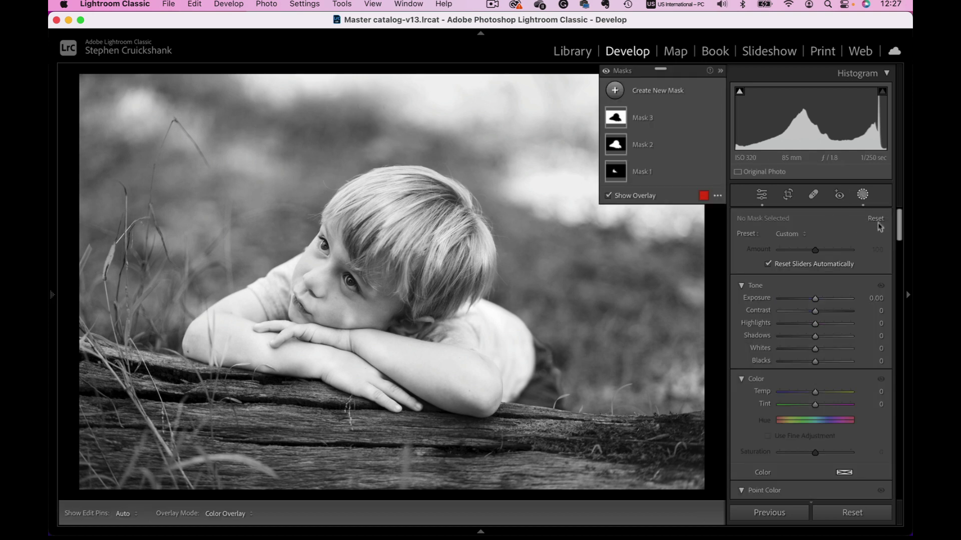
click(615, 91)
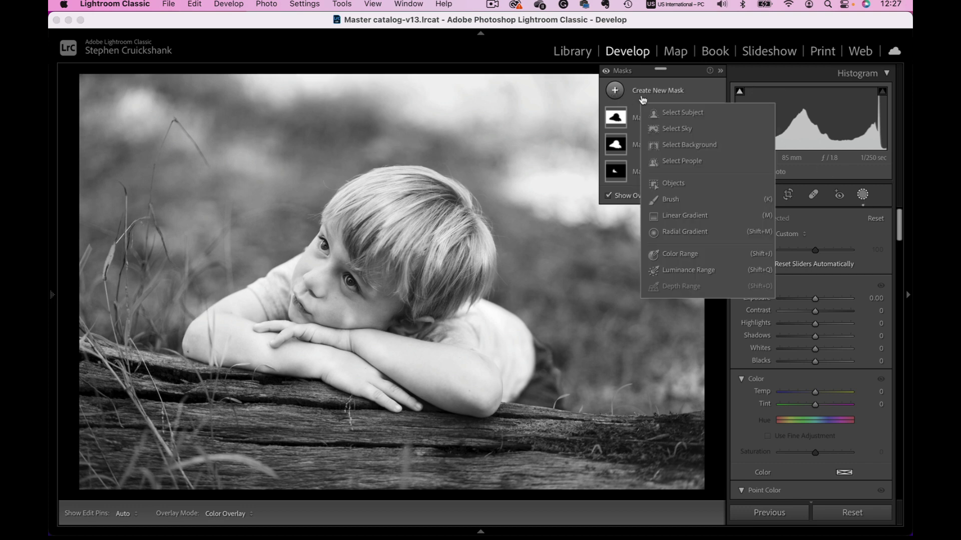
click(677, 201)
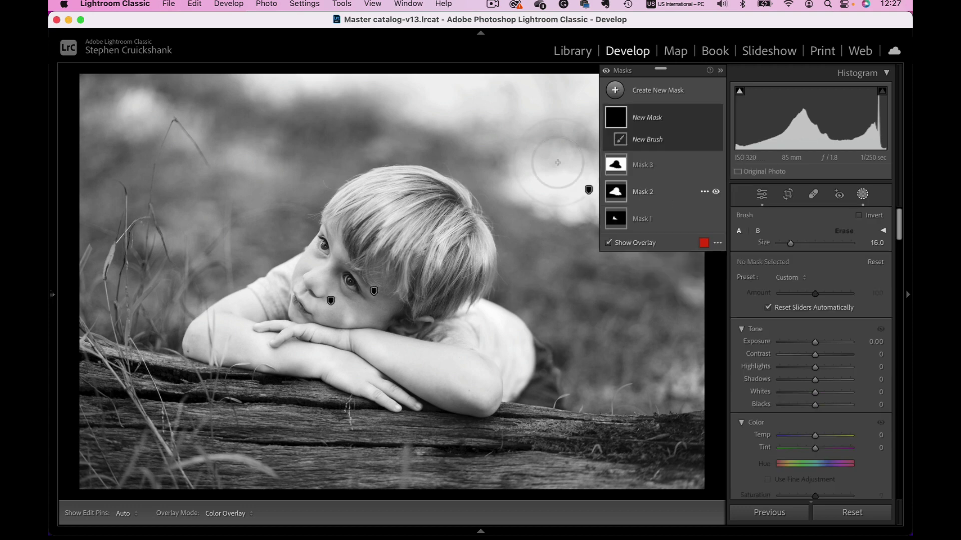
key(o)
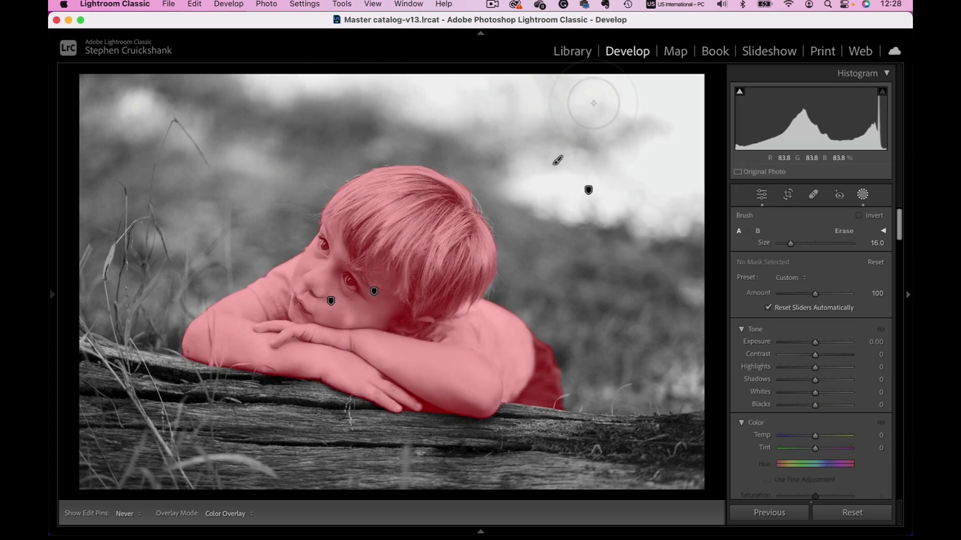
key(h)
drag(478, 107, 563, 153)
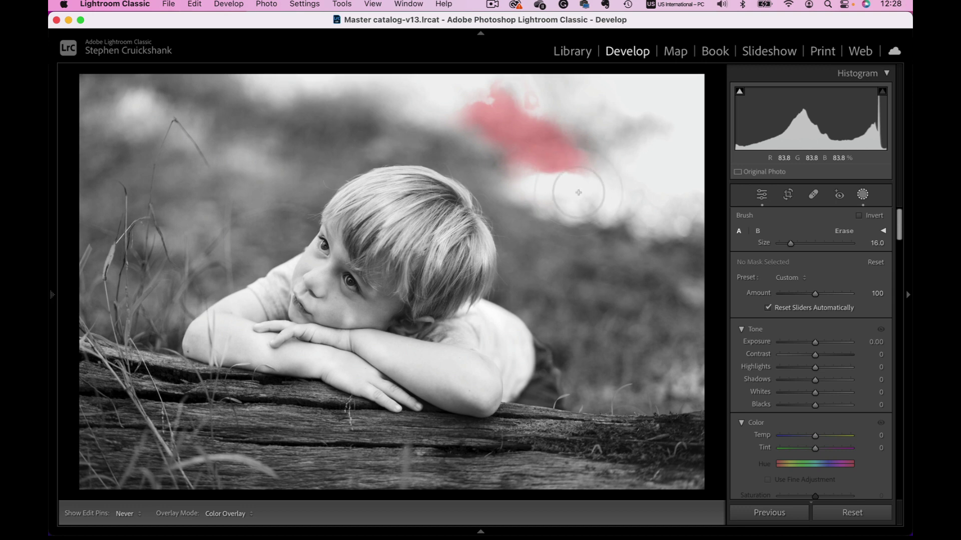
mouse_move(554, 188)
mouse_down()
mouse_move(651, 200)
mouse_move(652, 148)
mouse_up()
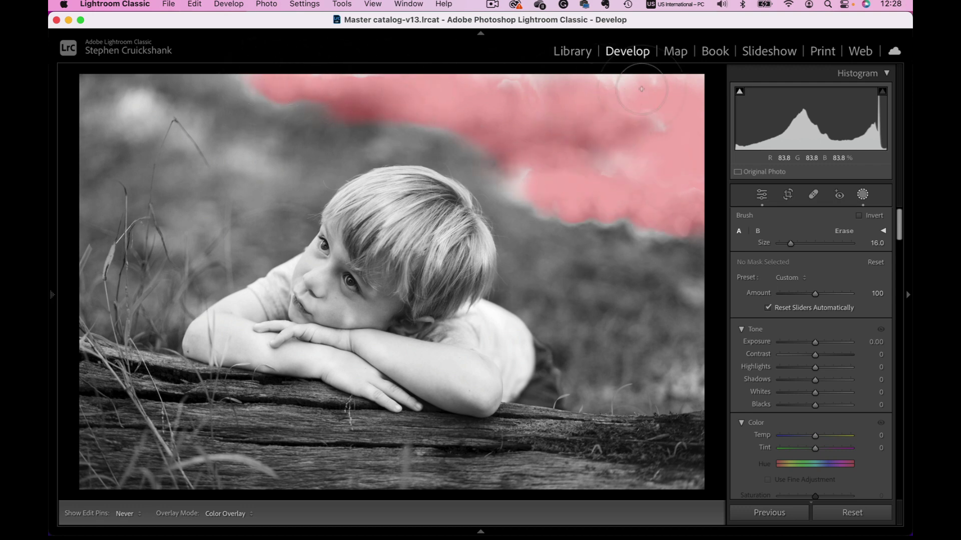
drag(641, 149, 643, 161)
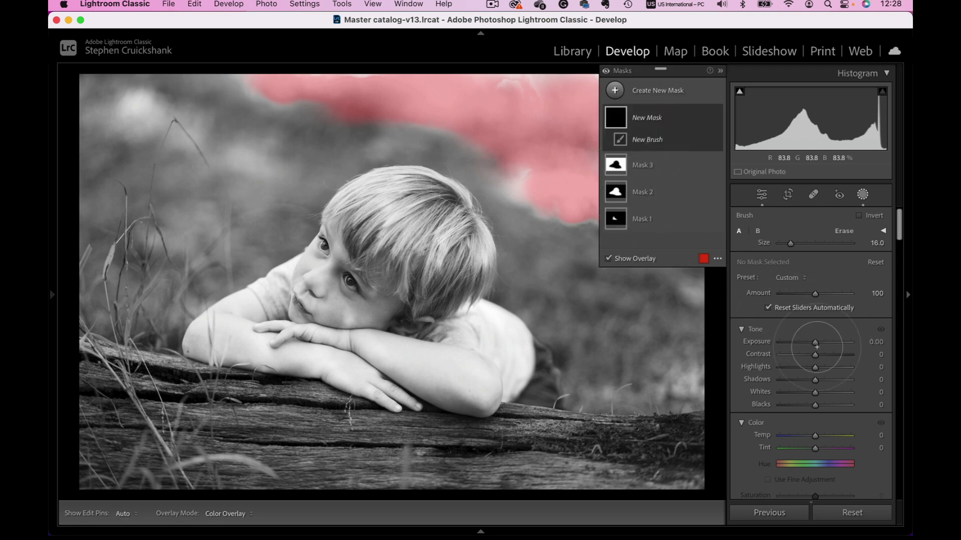
- Darken the brushed highlights with Exposure -1.10 and Highlights -27, and leave masking
drag(815, 344, 804, 372)
click(802, 372)
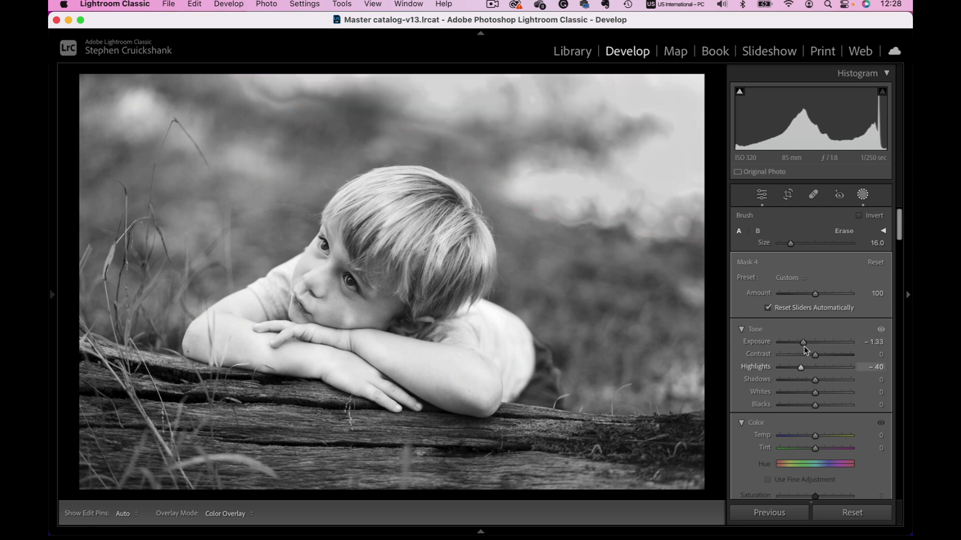
click(796, 344)
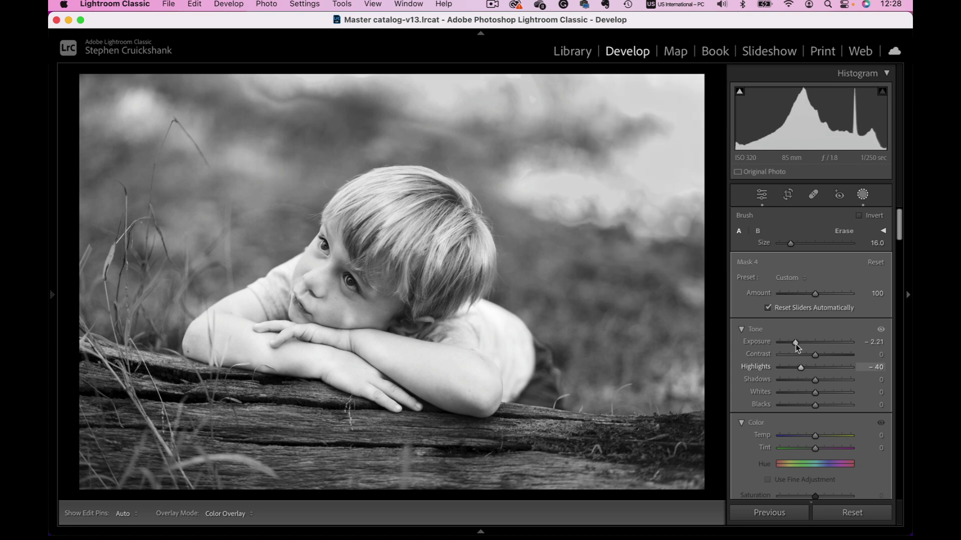
drag(801, 369, 795, 368)
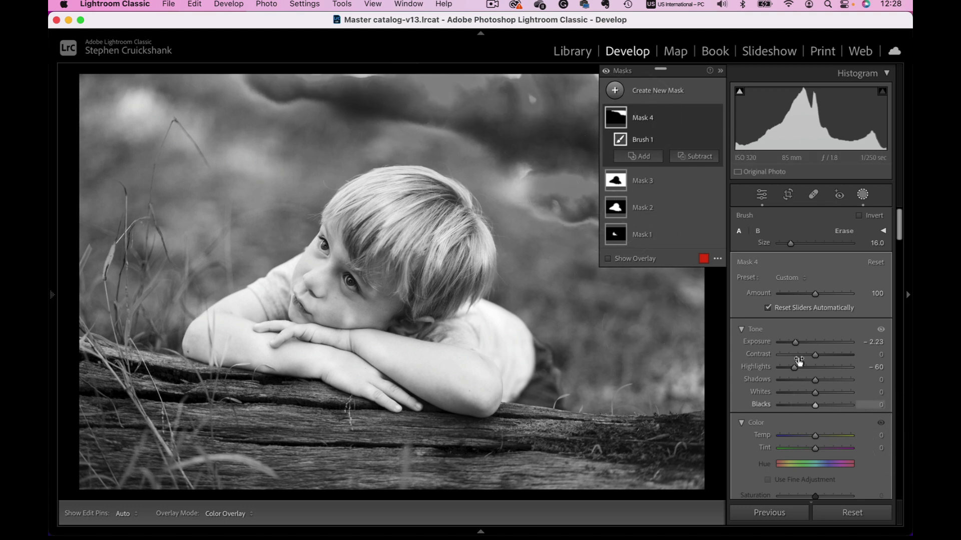
drag(796, 342, 820, 382)
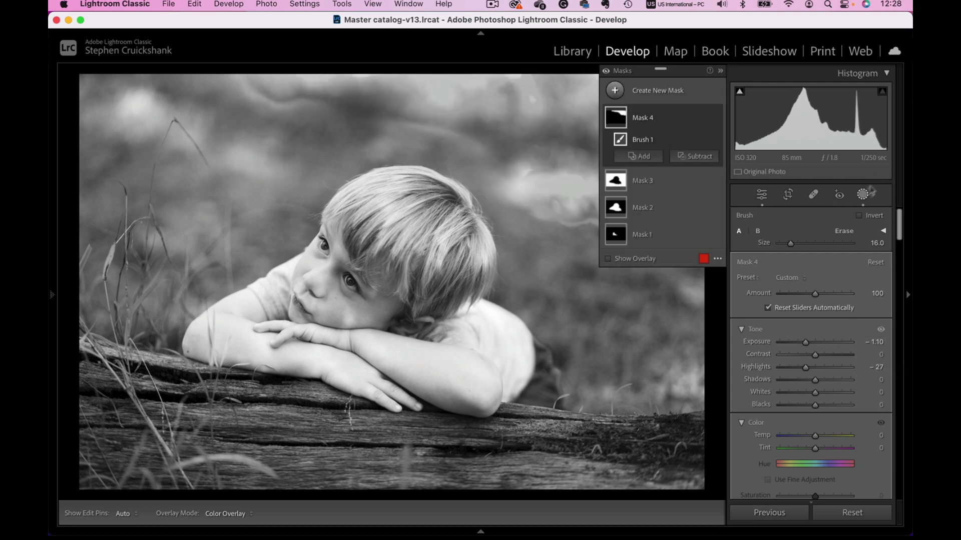
click(863, 194)
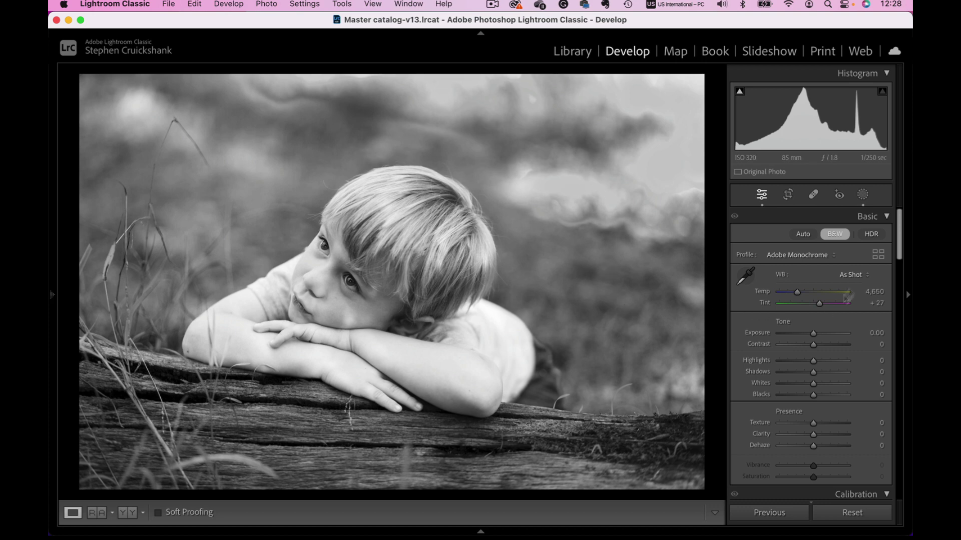
- Compare the overlays of the brush mask and the Background mask, delete the brush mask Mask 4 and leave masking
click(863, 195)
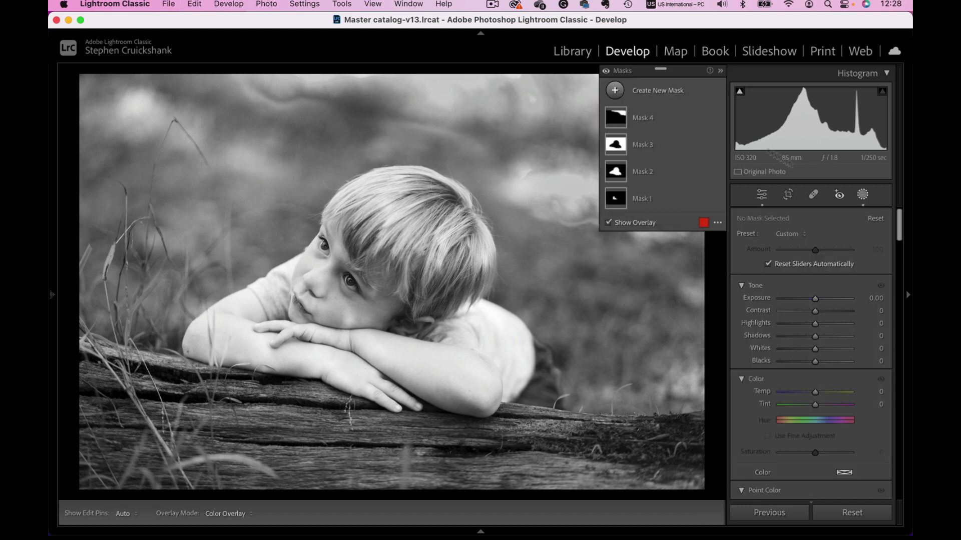
click(619, 118)
mouse_move(620, 118)
mouse_move(617, 183)
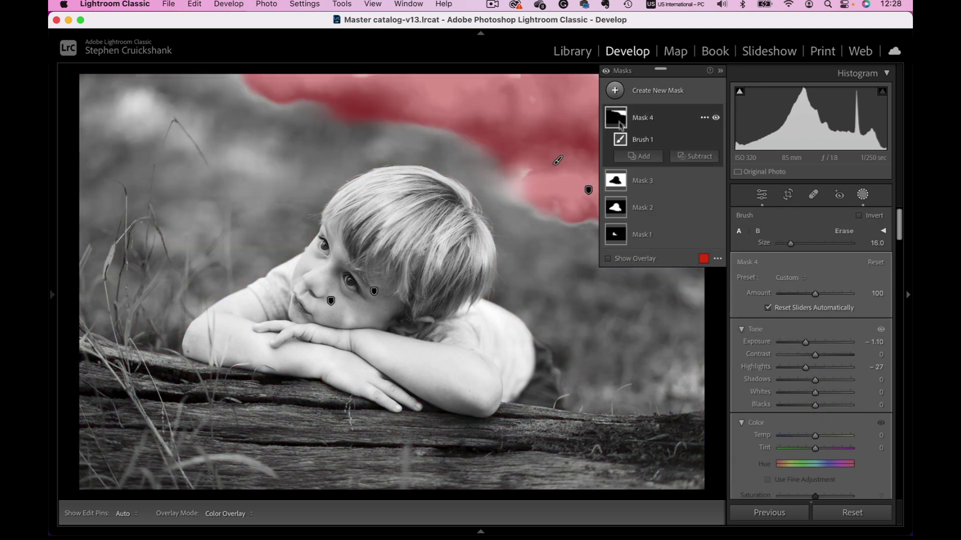
click(617, 183)
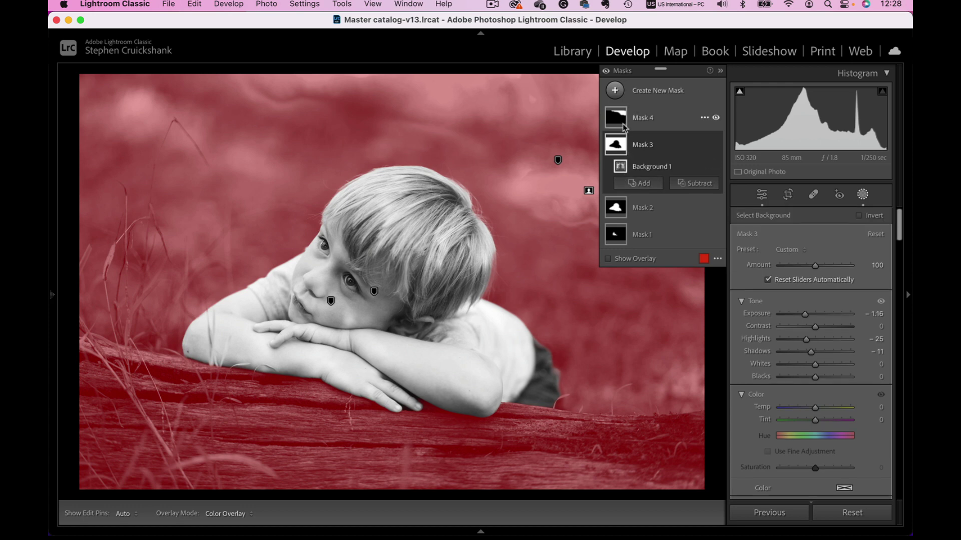
click(621, 120)
mouse_move(620, 121)
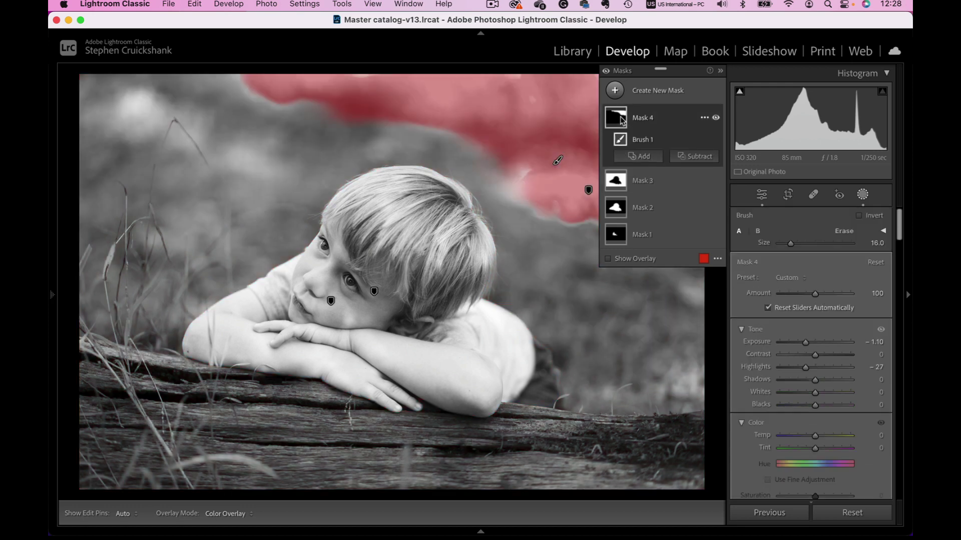
click(700, 118)
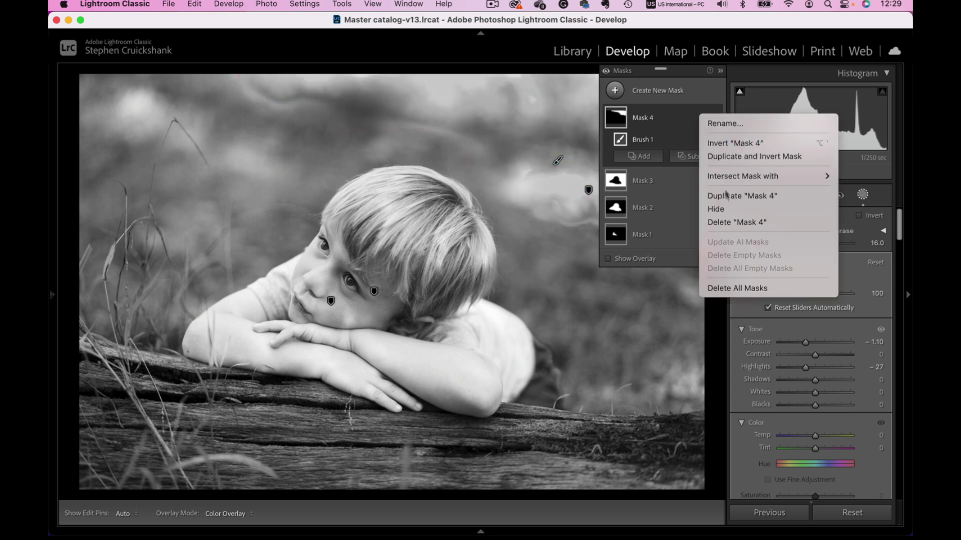
click(731, 222)
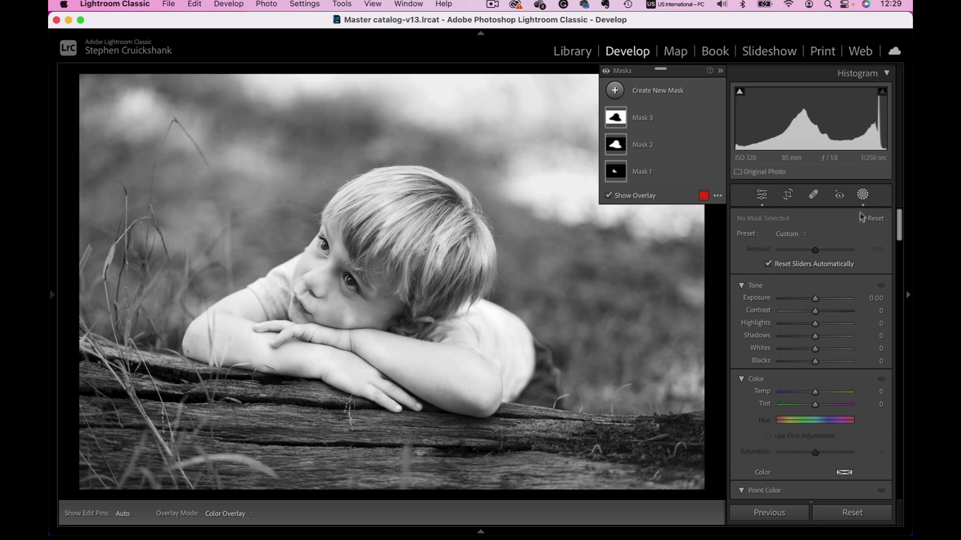
click(863, 194)
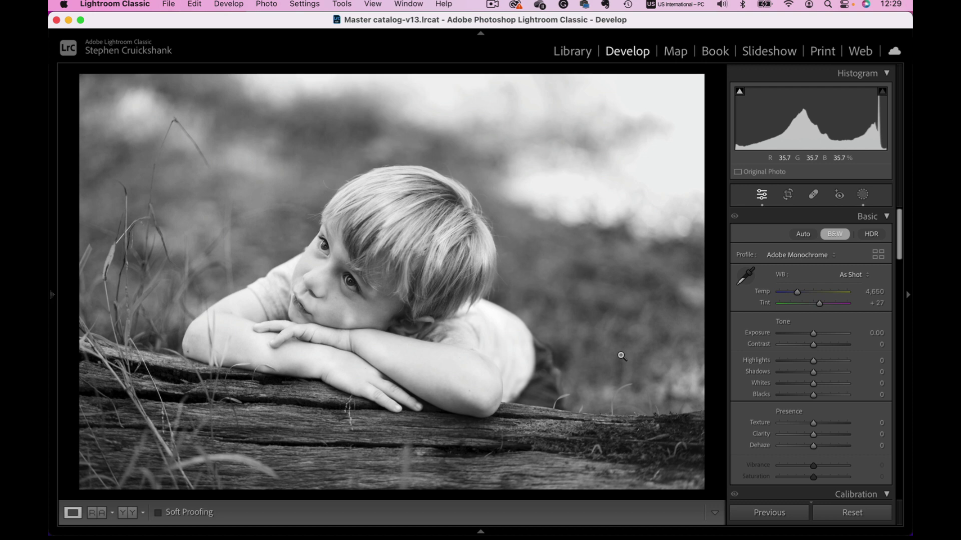
- On the next photo, of two men with a certificate, straighten to an angle of 1.17 and tighten the crop from both sides
key(Right)
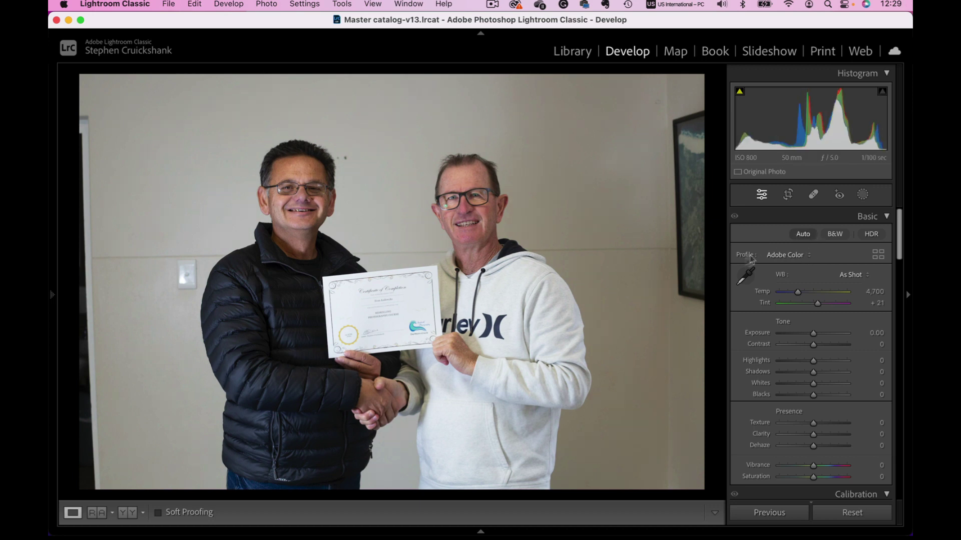
click(788, 194)
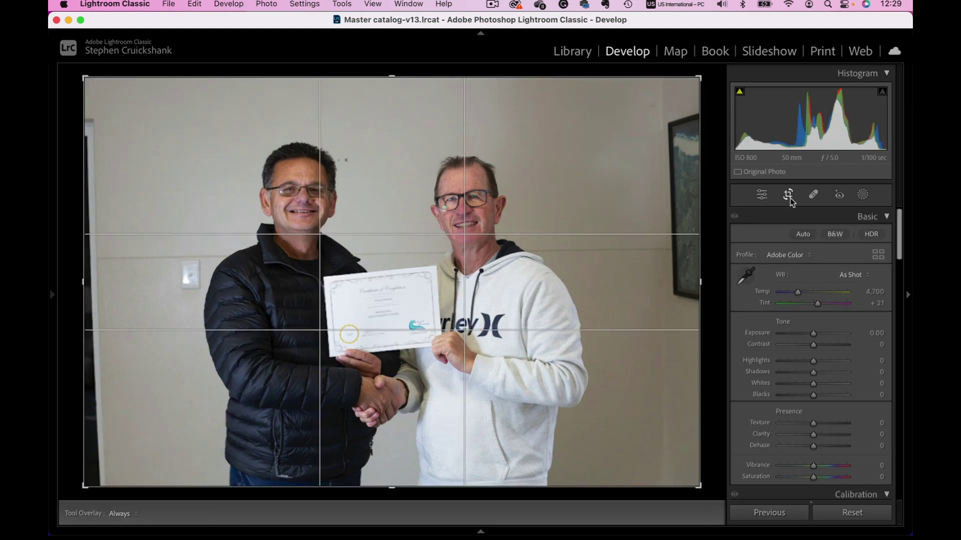
drag(871, 274, 810, 281)
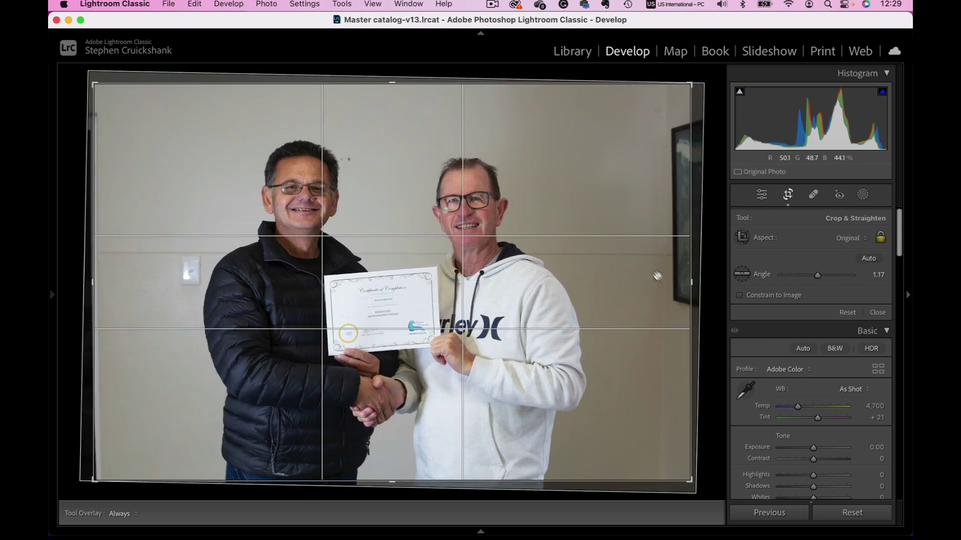
drag(691, 282, 674, 283)
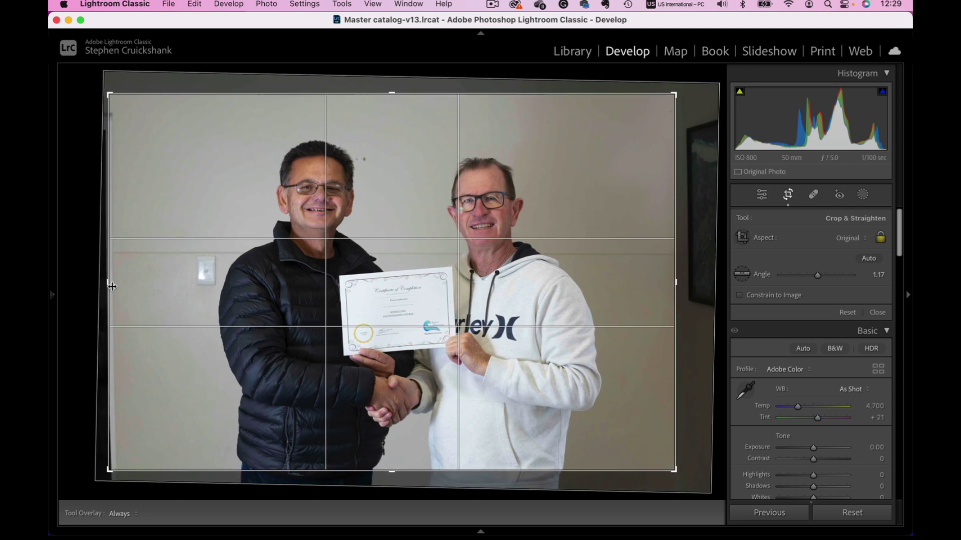
drag(111, 286, 119, 283)
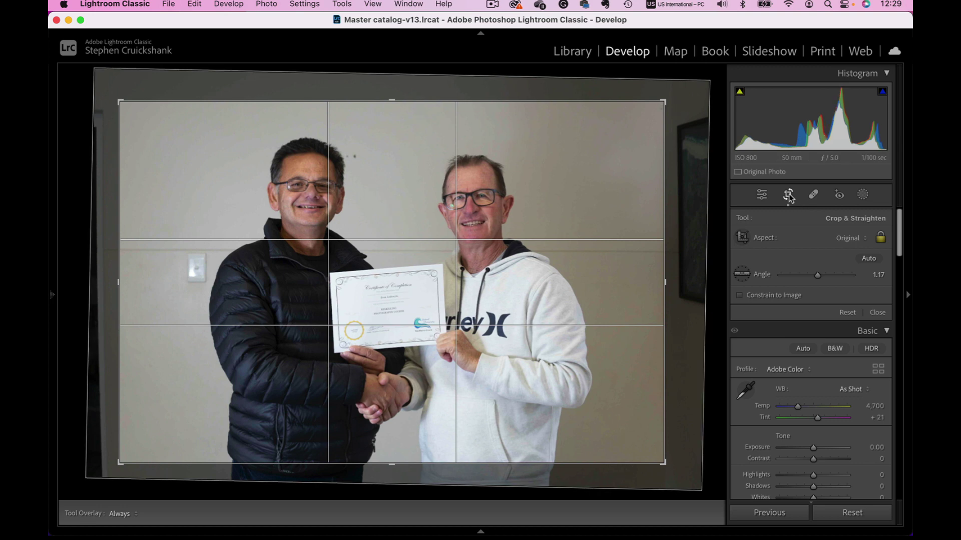
key(Return)
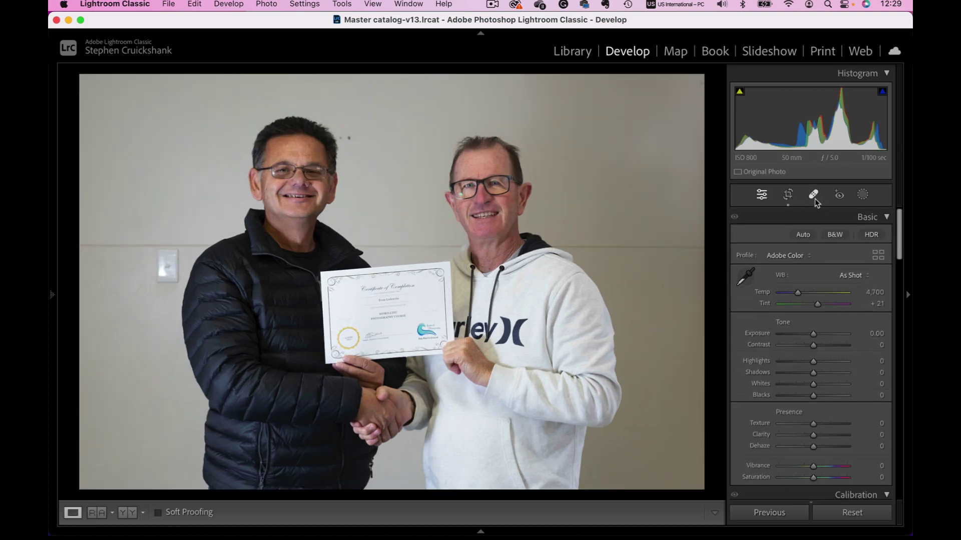
- Remove the wall seam beside the man in the white hoodie and the light switch with the Remove tool at size 80
click(813, 195)
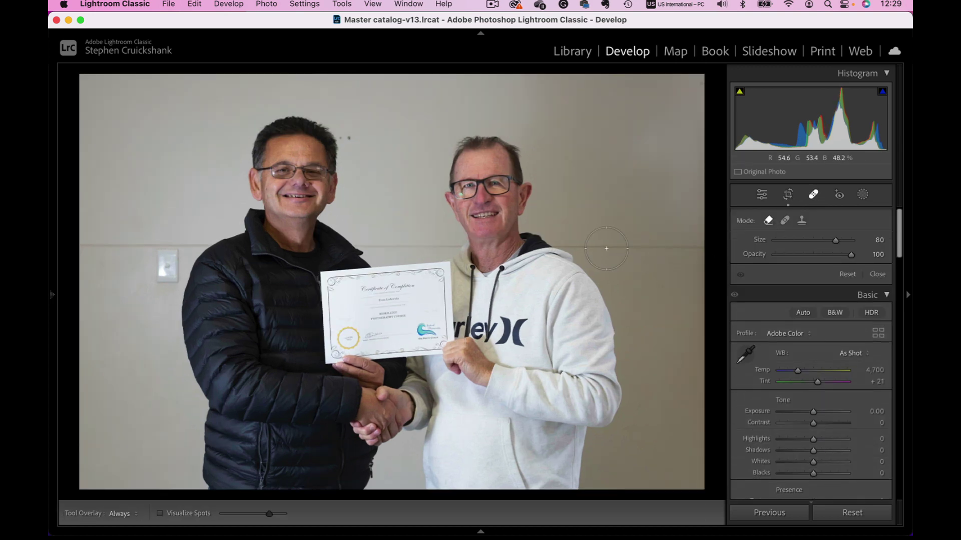
drag(647, 248, 707, 251)
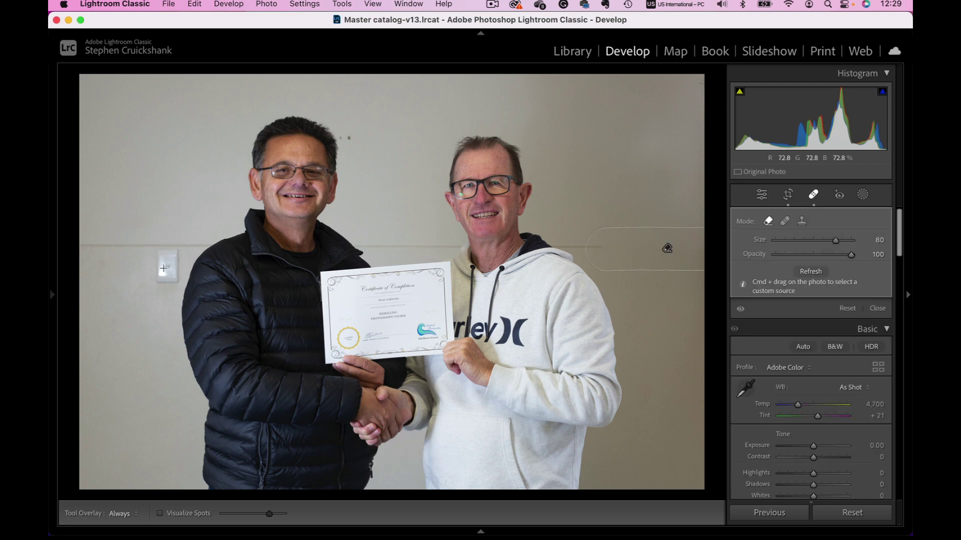
mouse_move(163, 268)
mouse_down()
mouse_move(162, 241)
mouse_move(160, 275)
mouse_up()
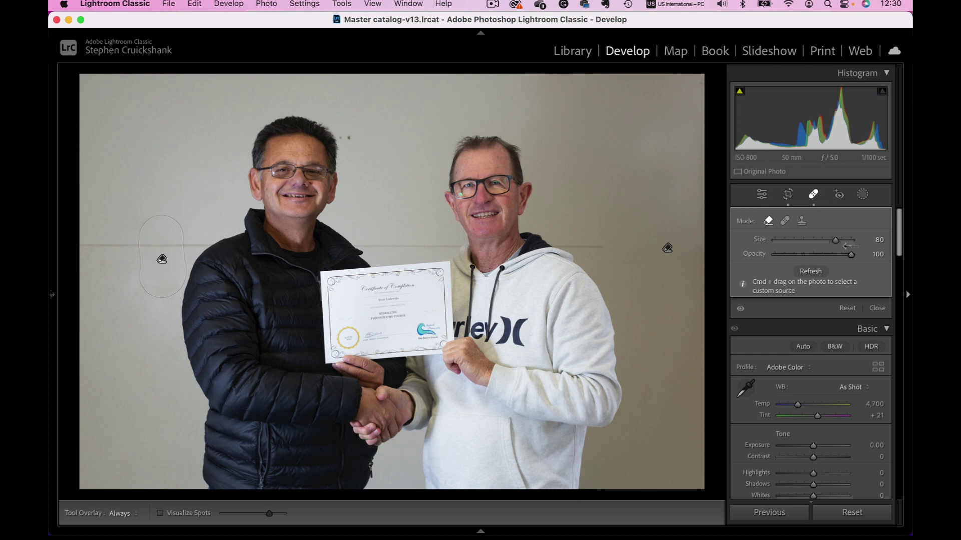
- Add a Background mask to the photo of the two men with the certificate
click(863, 195)
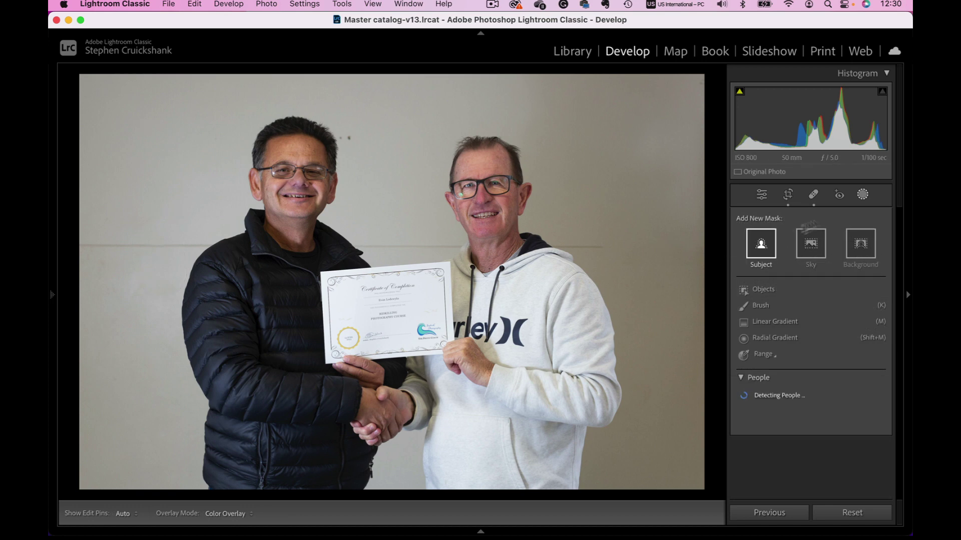
click(859, 244)
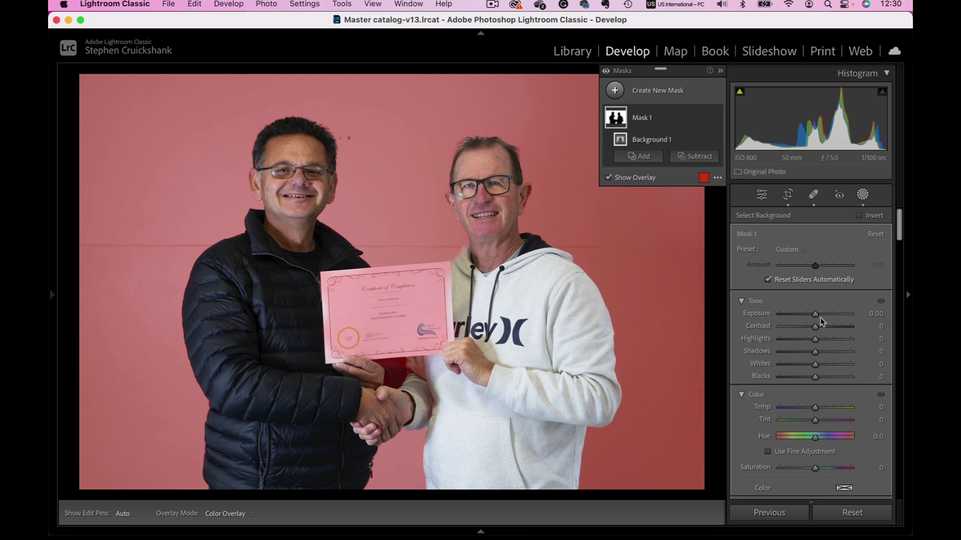
- Try Exposure 1.72 and Whites 57 on the Background mask, reset both sliders and show the mask overlay
drag(817, 316, 830, 315)
drag(815, 364, 835, 364)
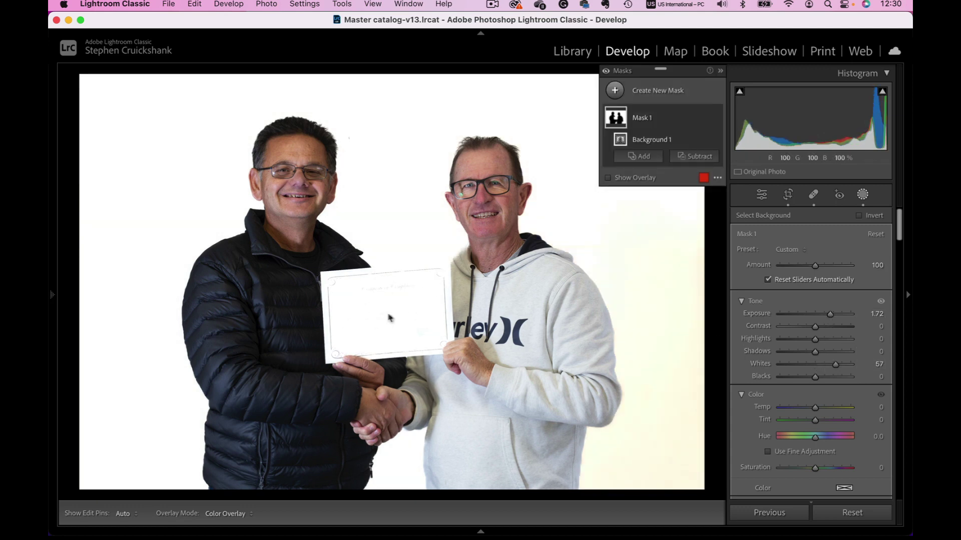
double_click(763, 365)
double_click(754, 314)
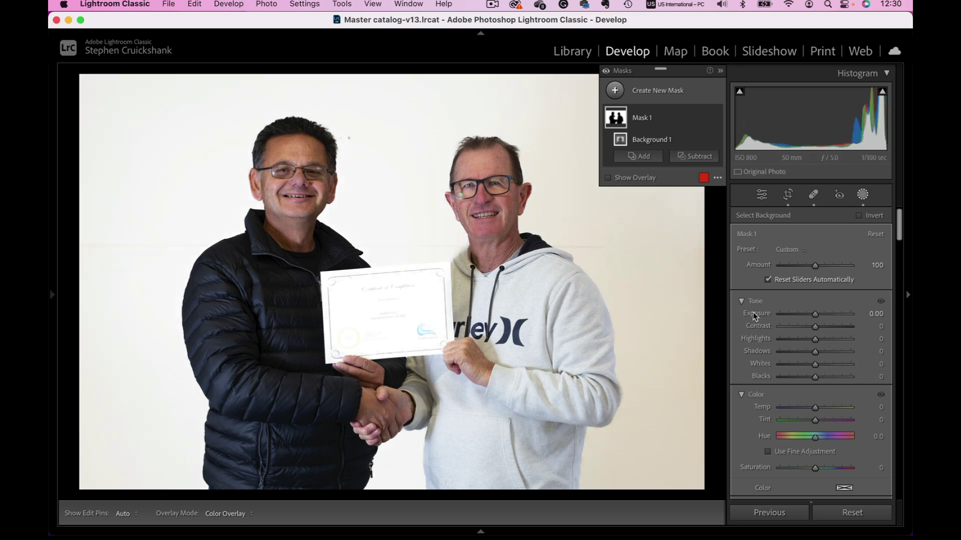
key(o)
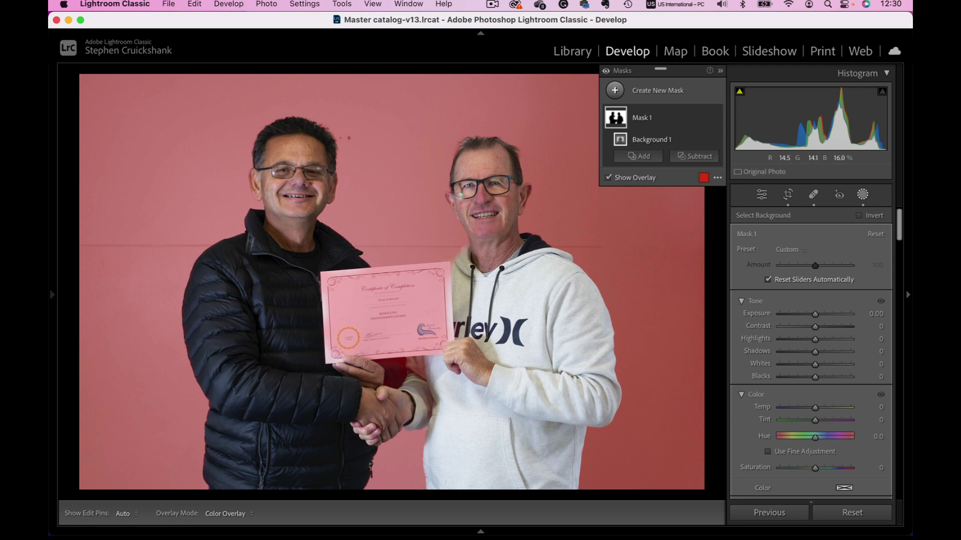
- Subtract the certificate from the Background mask with an Objects selection at brush size 70
click(695, 158)
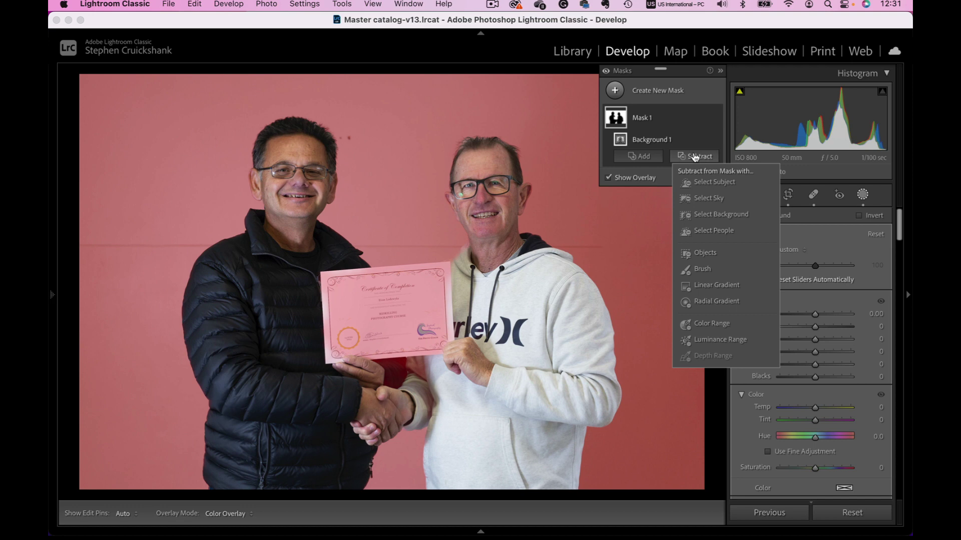
click(705, 253)
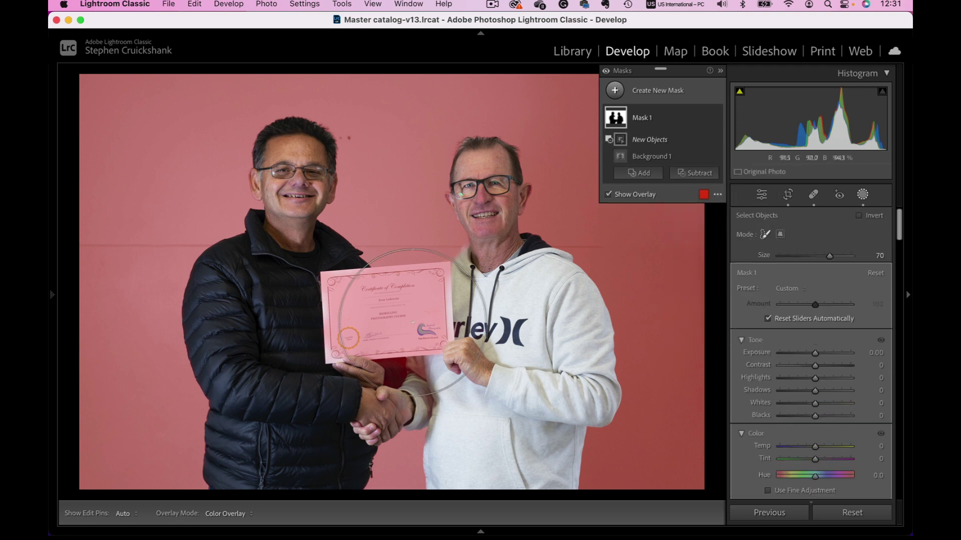
click(389, 311)
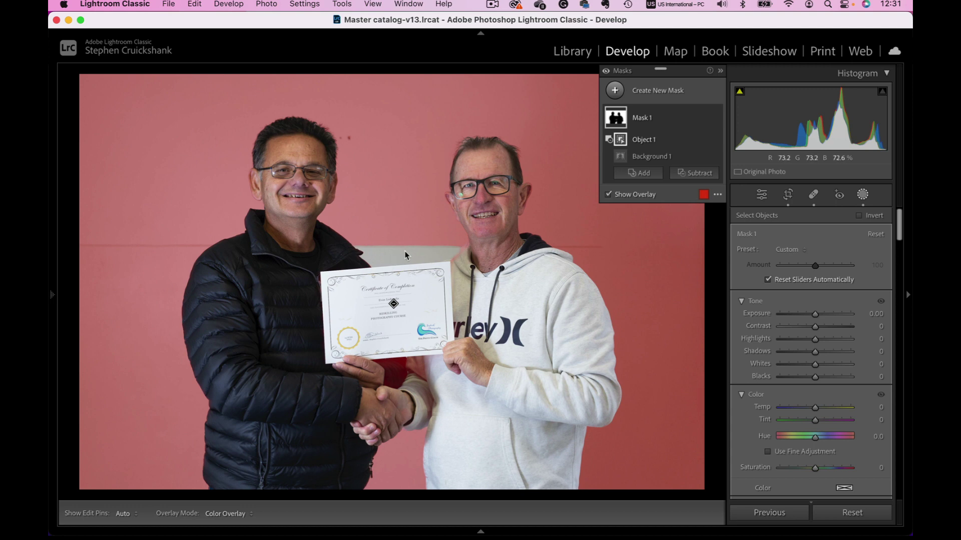
- Add a size 10 brush to the mask and paint the missed wall patch above the certificate and the hoodie strip beside it
click(645, 173)
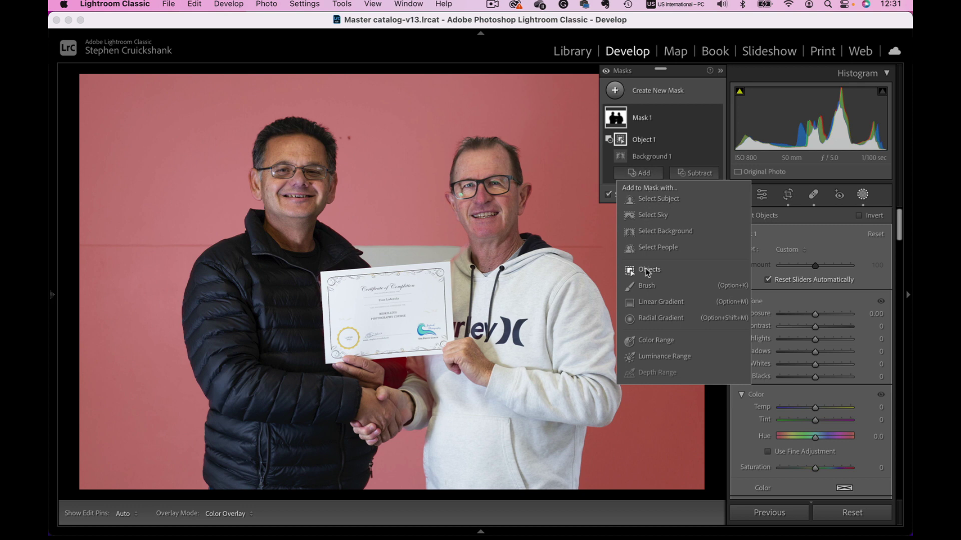
click(646, 286)
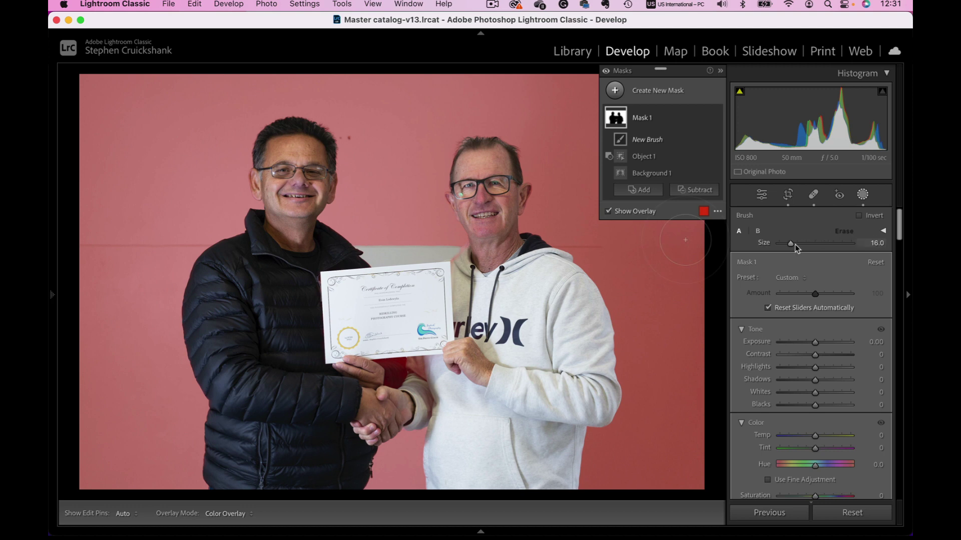
scroll(683, 238, down, 6)
key(h)
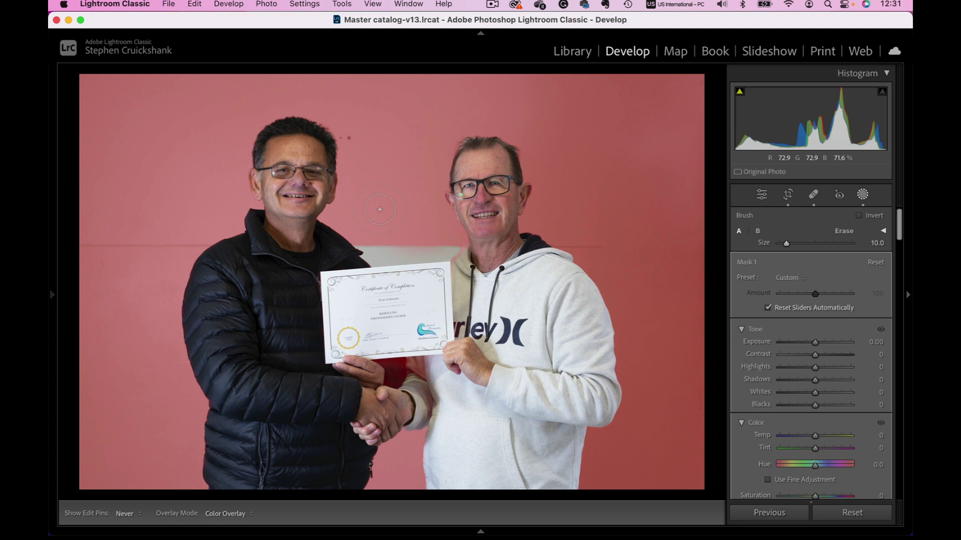
mouse_move(381, 241)
mouse_down()
mouse_move(366, 257)
mouse_move(463, 254)
mouse_up()
mouse_move(479, 306)
mouse_down()
mouse_move(478, 294)
mouse_move(477, 320)
mouse_move(476, 289)
mouse_up()
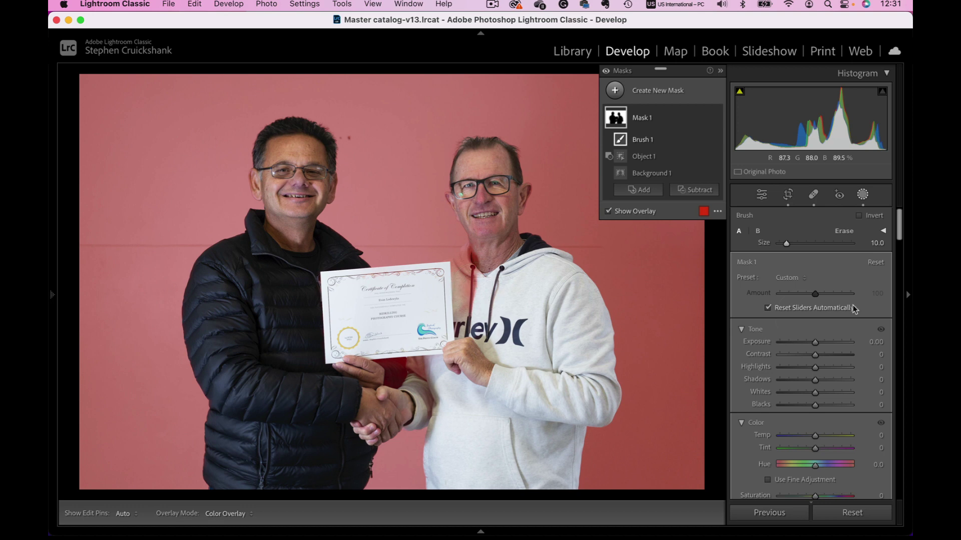
- Brighten the background mask with Exposure 0.81, Shadows 30 and Whites 28
click(823, 343)
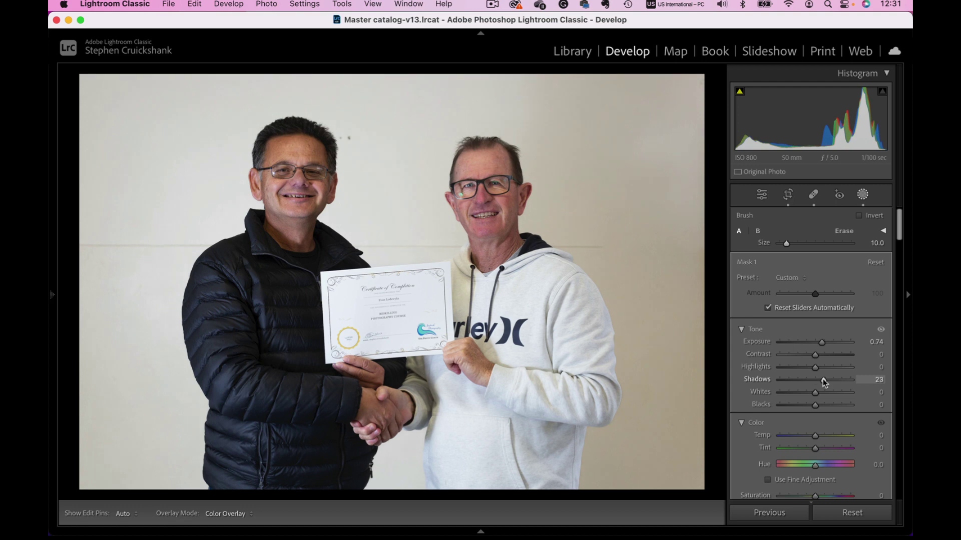
drag(824, 343, 828, 344)
drag(825, 380, 826, 392)
drag(824, 342, 827, 342)
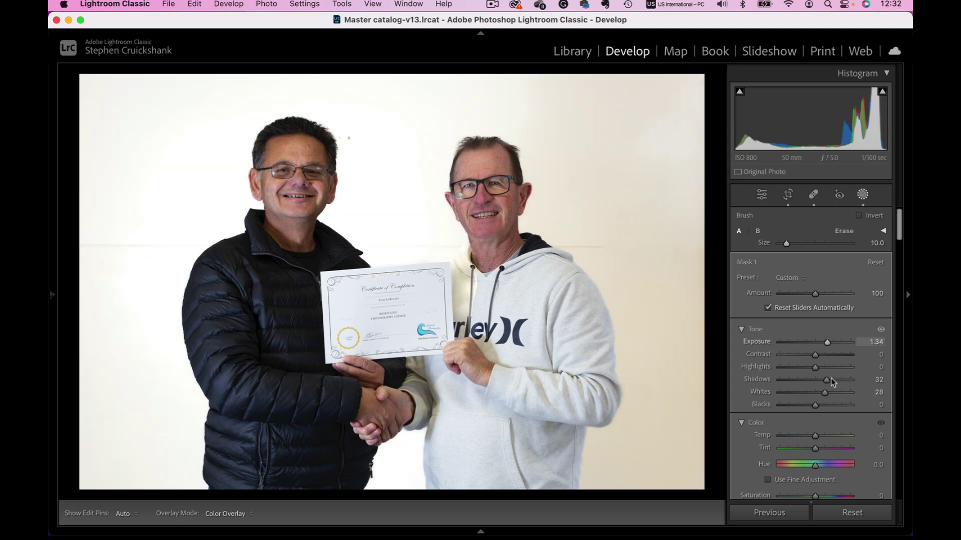
drag(828, 384, 831, 385)
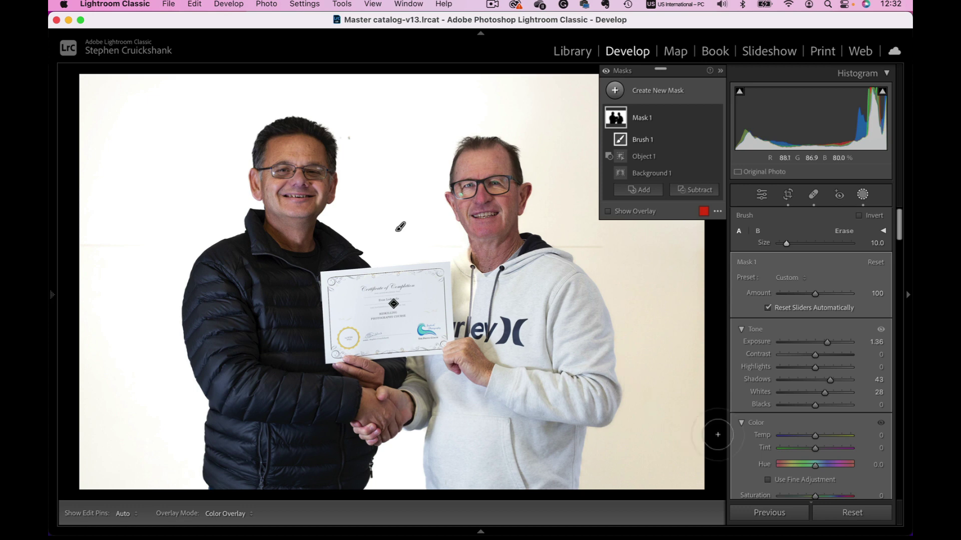
drag(831, 380, 828, 383)
drag(827, 342, 821, 343)
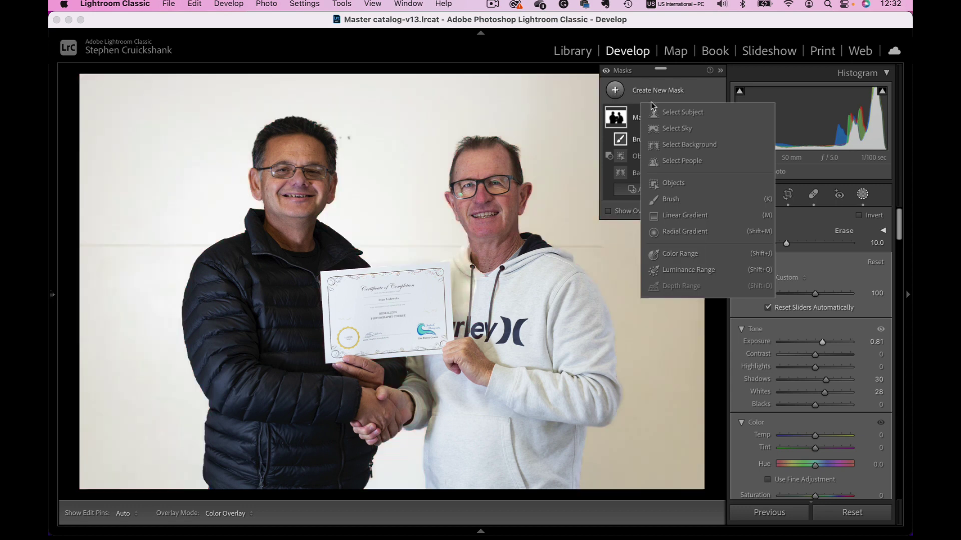
- Add a linear gradient mask from the photo's right edge inward to the hoodie, with Exposure 0.71 and Shadows 18
click(695, 214)
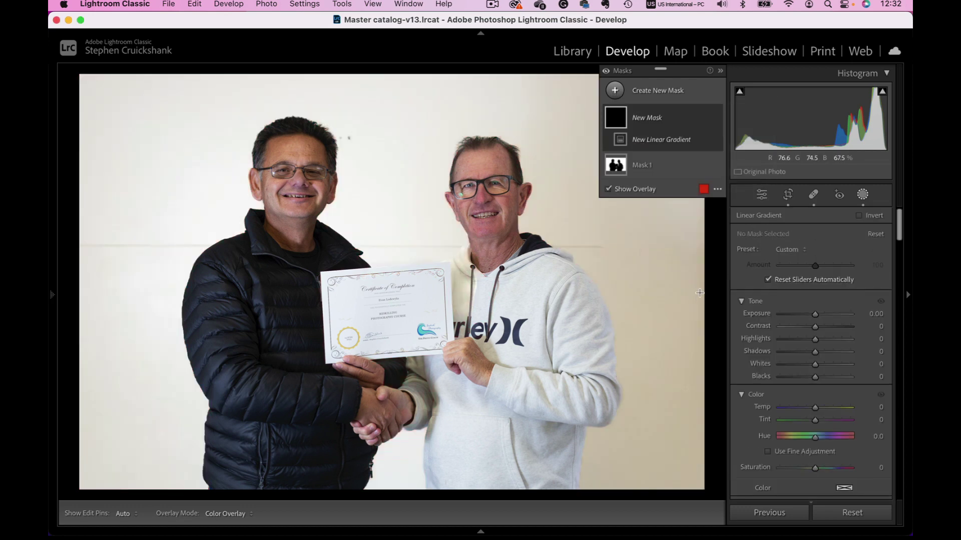
drag(651, 293, 554, 303)
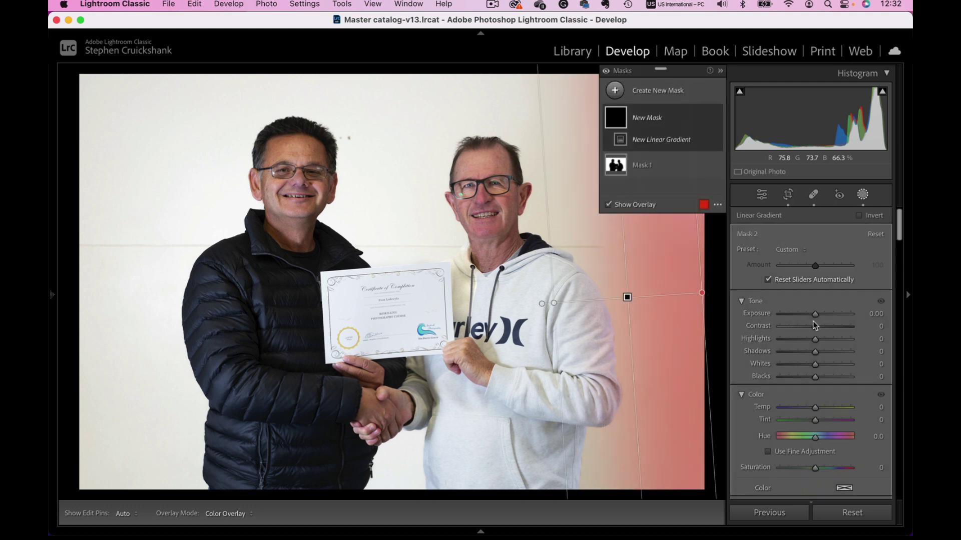
drag(814, 317, 824, 317)
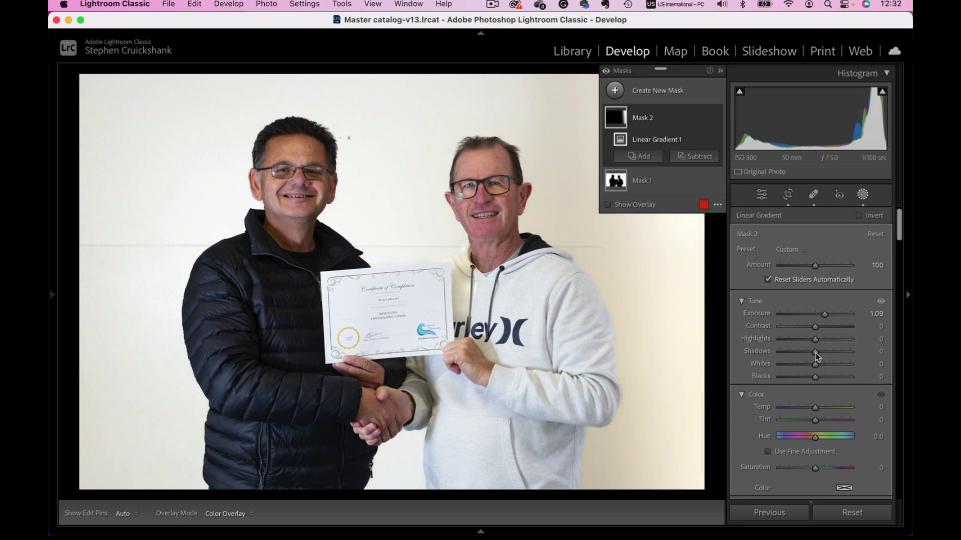
drag(816, 353, 822, 354)
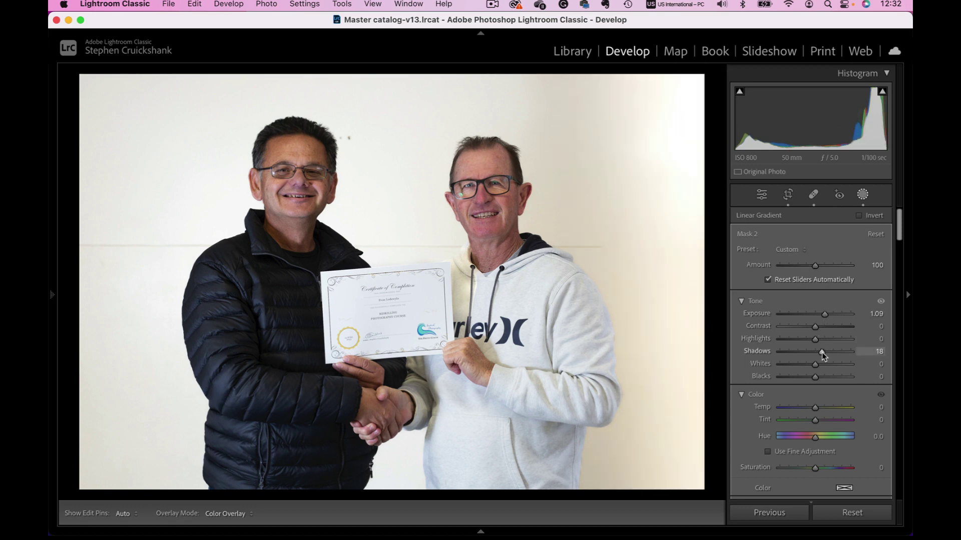
drag(824, 314, 821, 315)
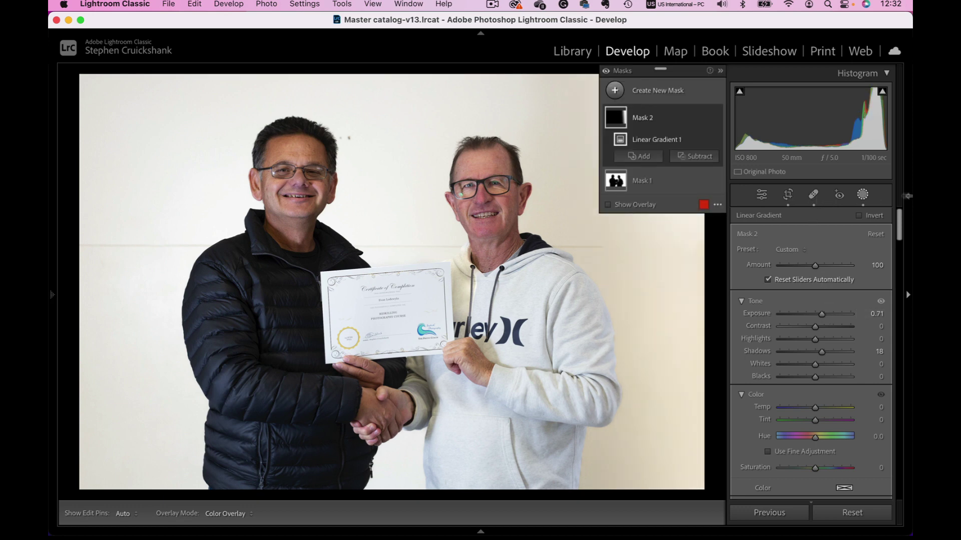
click(862, 195)
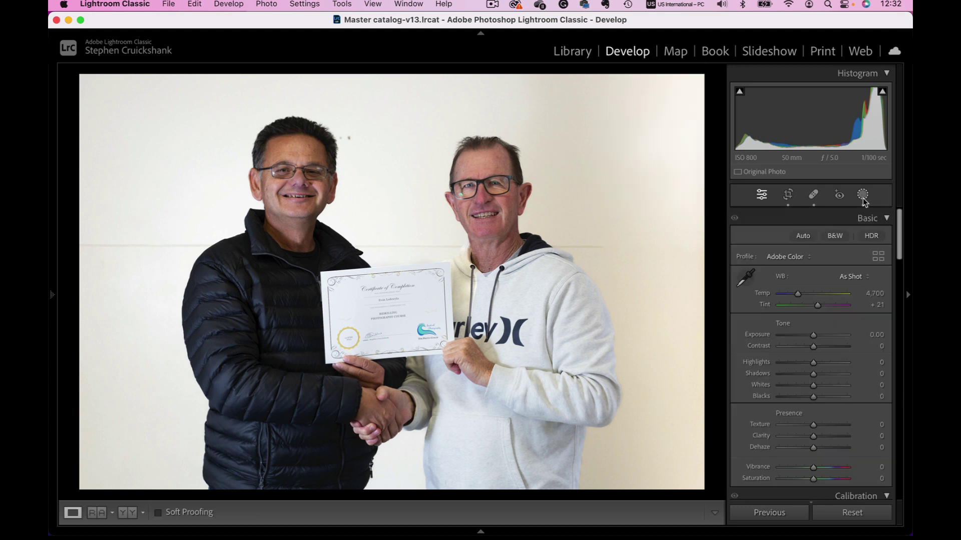
- Remove the dark marks on the wall beside the head of the man in the black jacket with the size 80 Remove tool
click(813, 194)
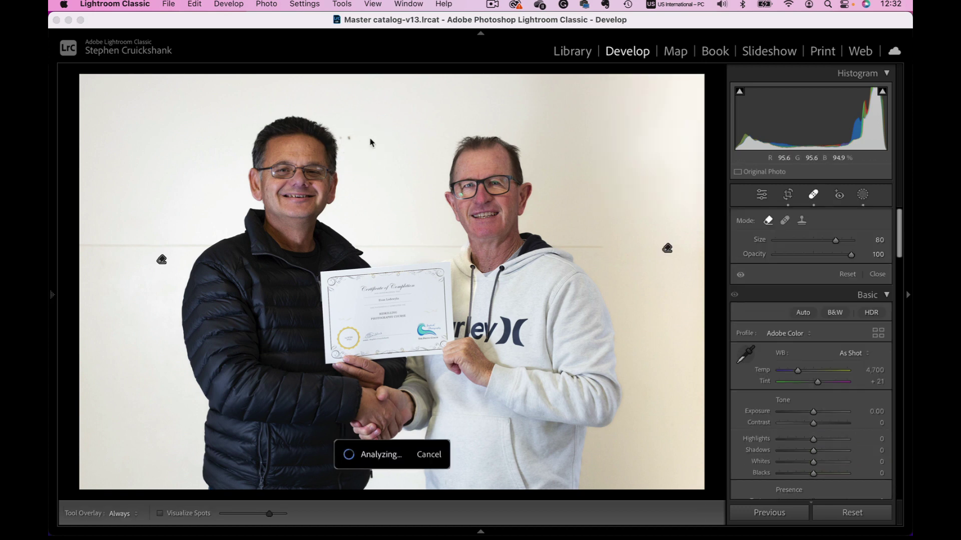
click(362, 139)
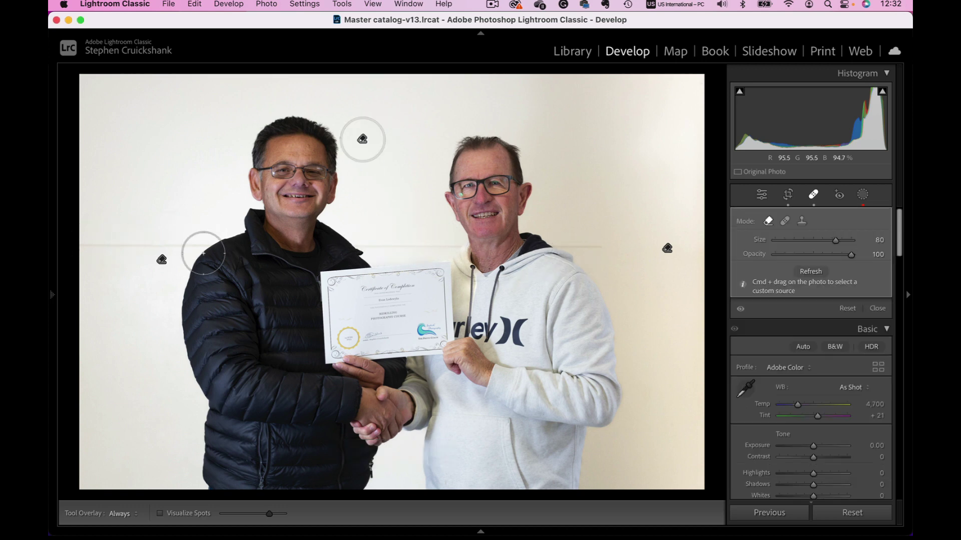
click(813, 195)
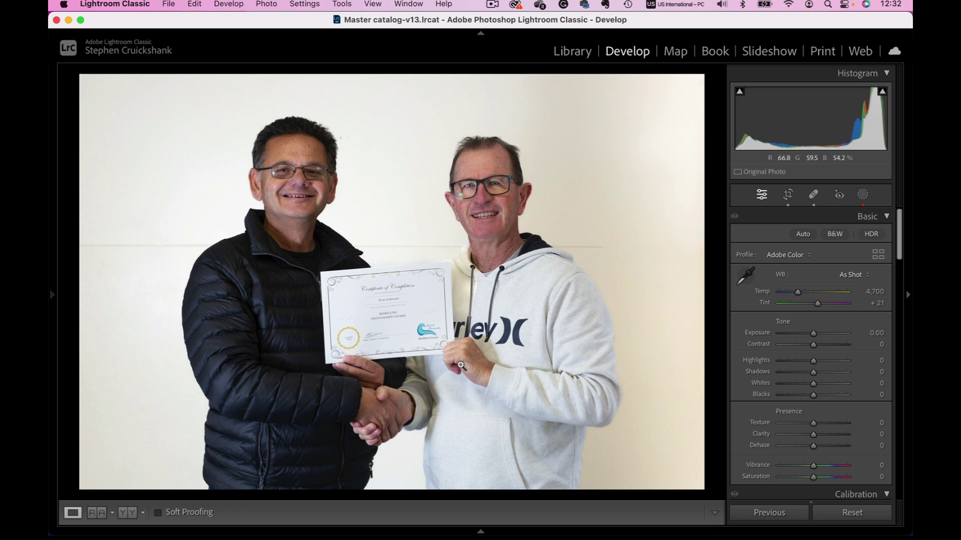
- On the next photo, the portrait of the woman in the pink shirt, create a Person 1 mask of only the Teeth
key(Right)
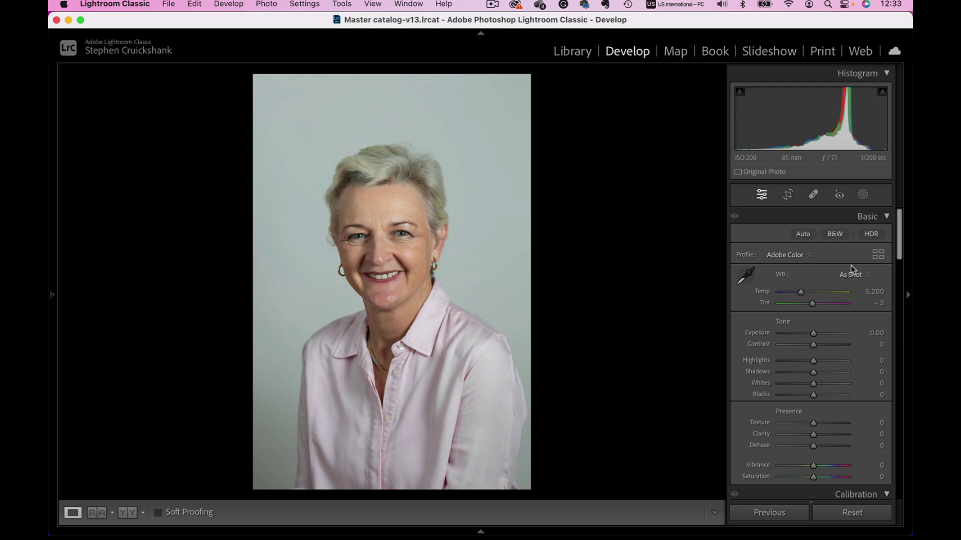
click(862, 195)
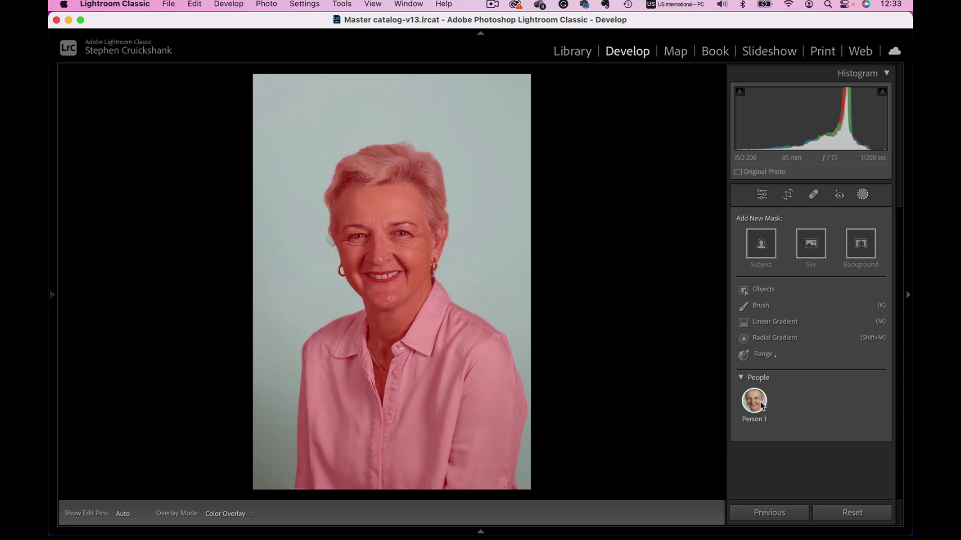
click(761, 406)
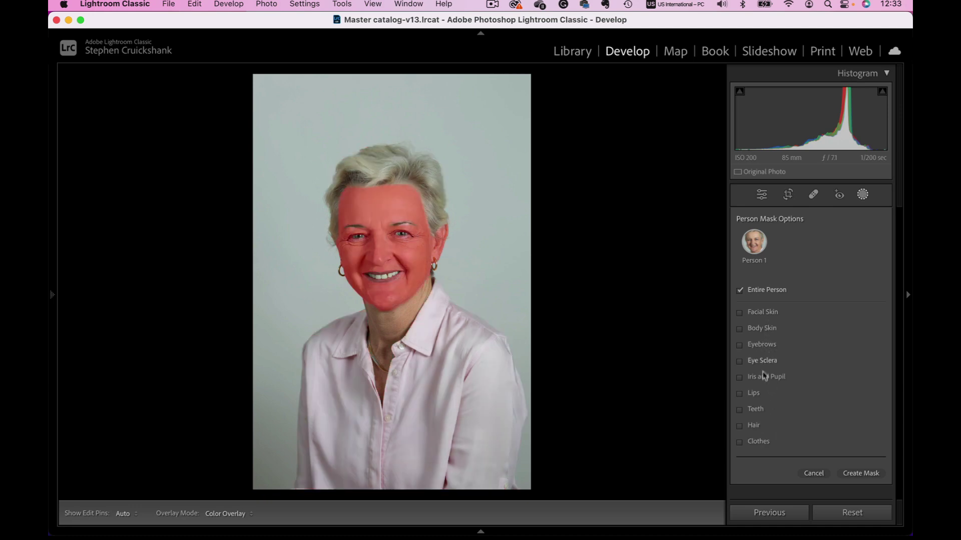
click(757, 415)
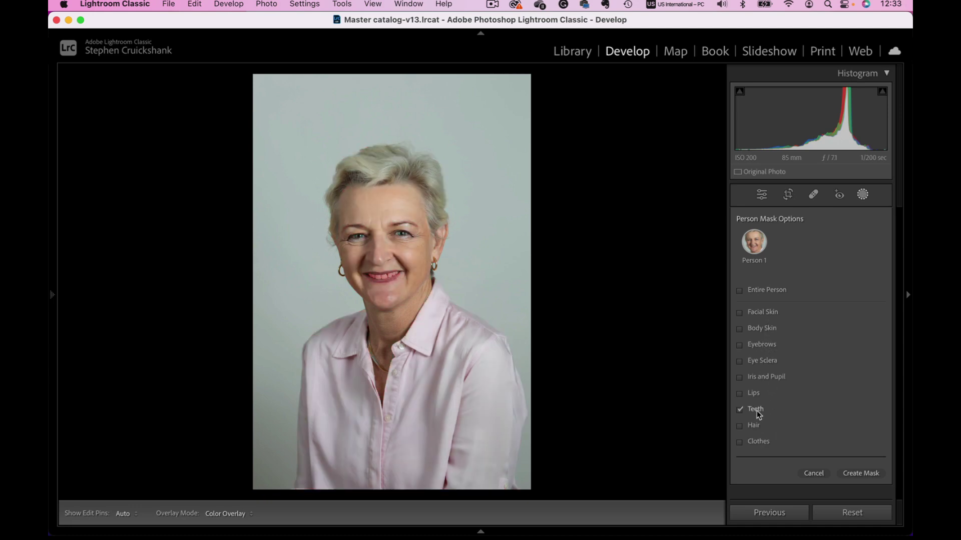
click(857, 478)
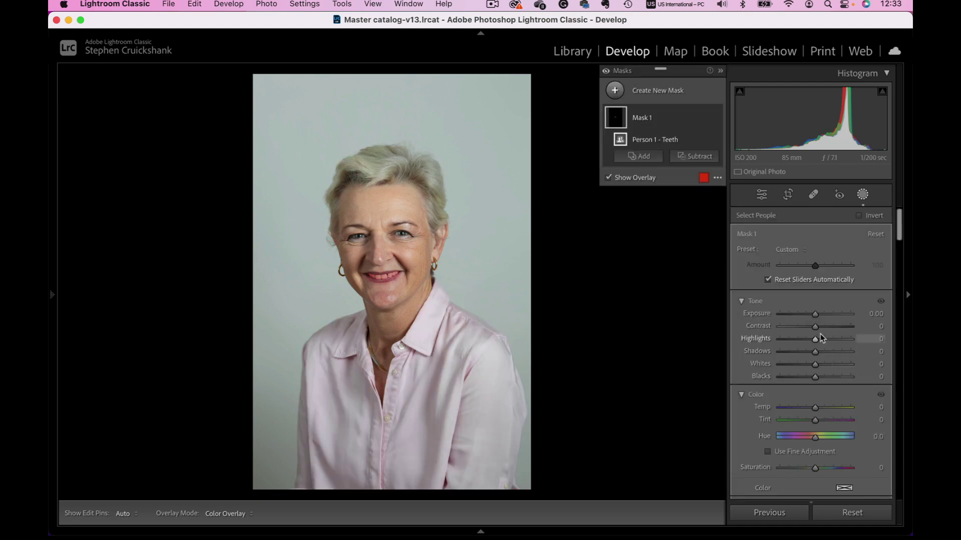
- Set Whites to 13 on the Teeth mask and close masking
click(818, 370)
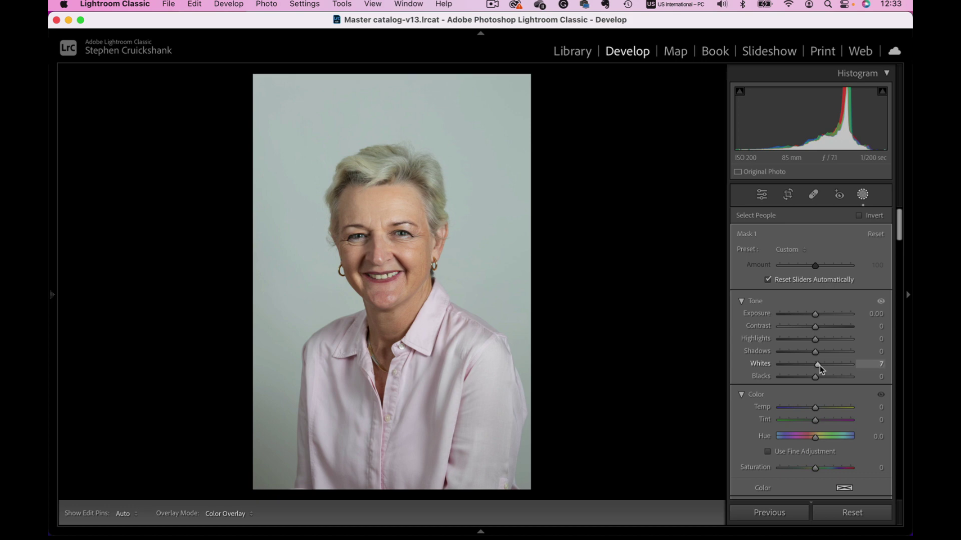
drag(821, 367, 822, 368)
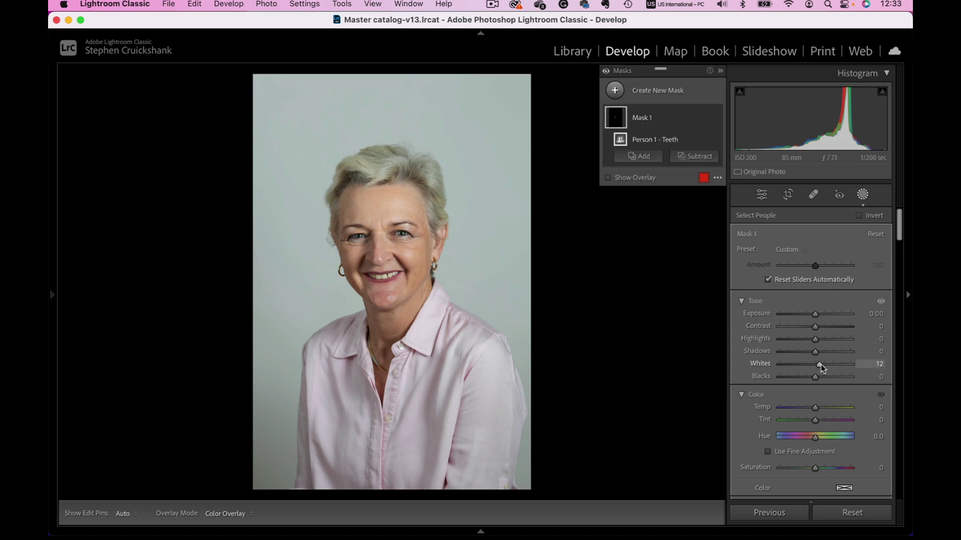
click(822, 368)
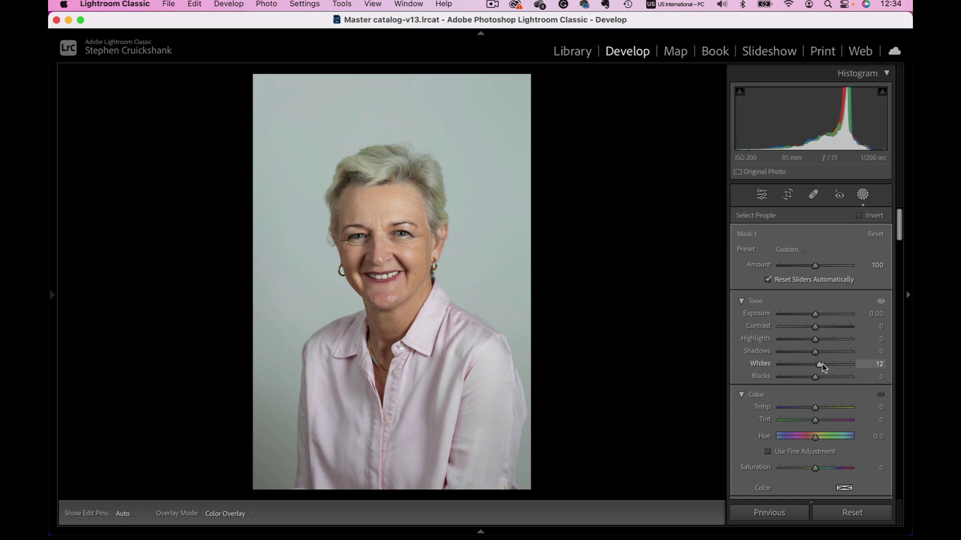
drag(823, 368, 823, 368)
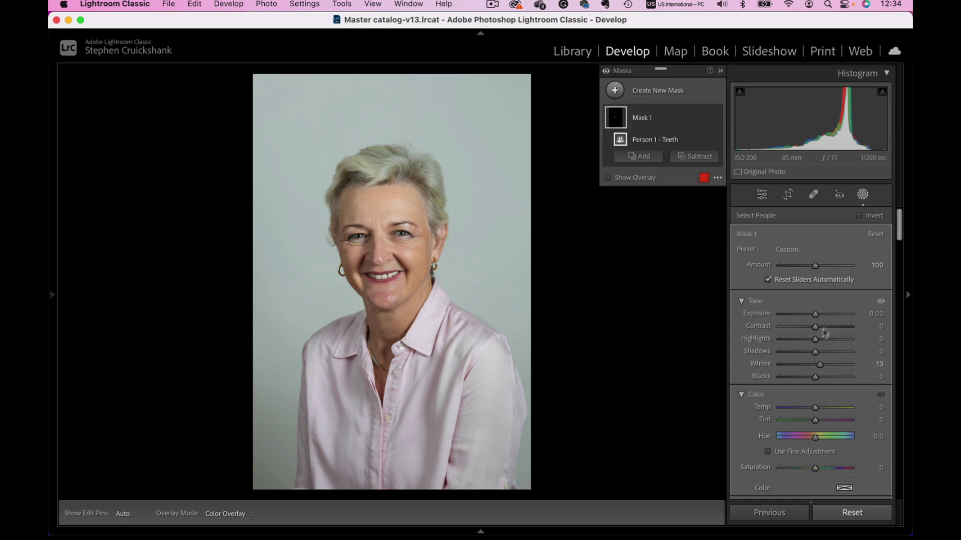
click(862, 195)
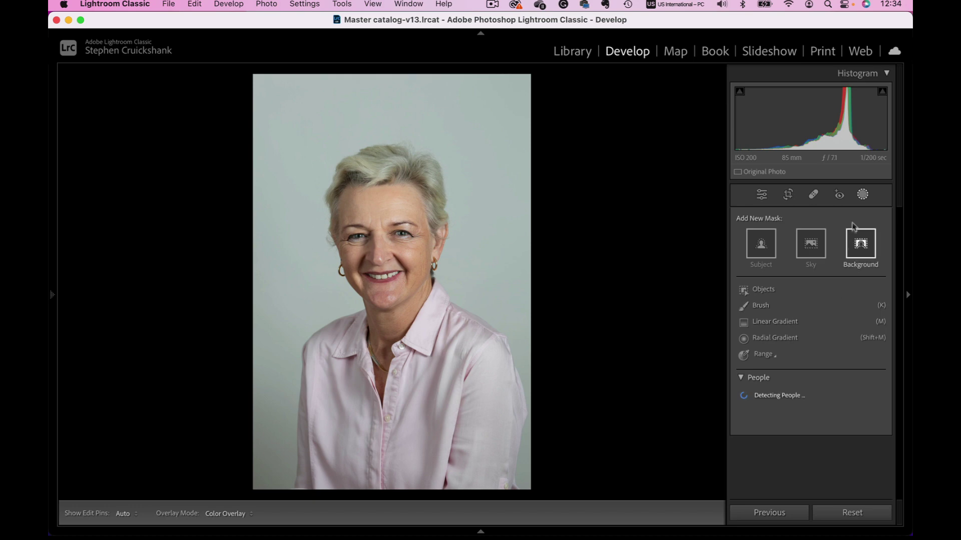
click(862, 195)
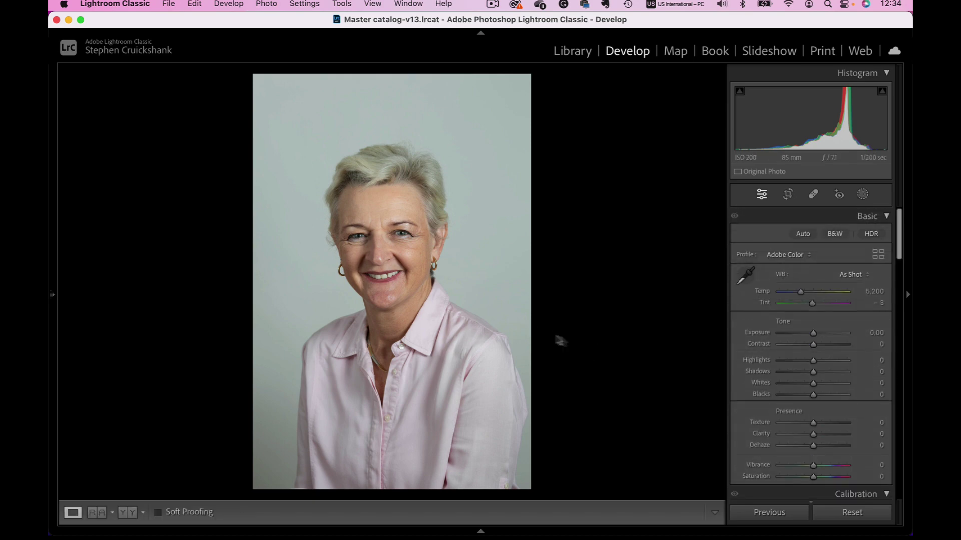
- Look through the available presets down to the Adaptive: Portrait group
mouse_move(50, 302)
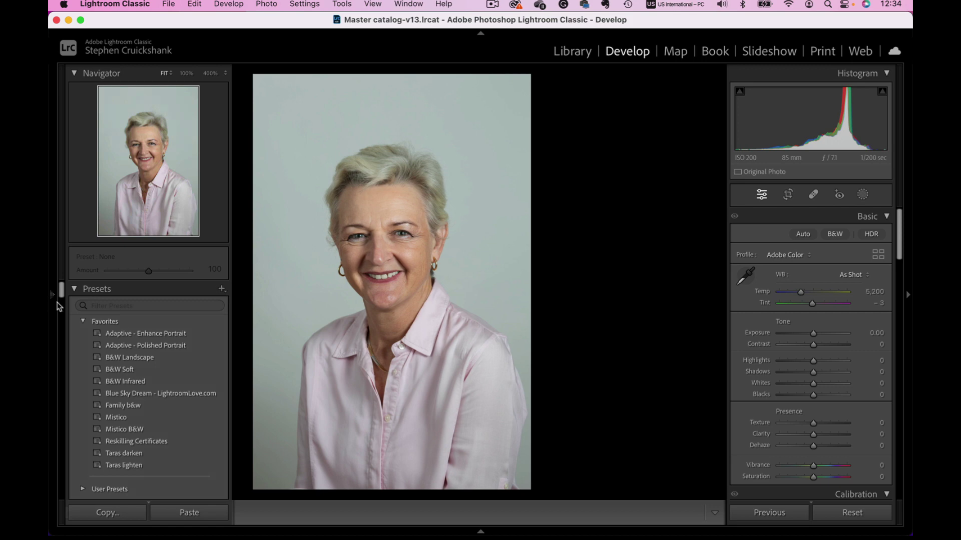
scroll(114, 323, down, 3)
scroll(115, 323, down, 4)
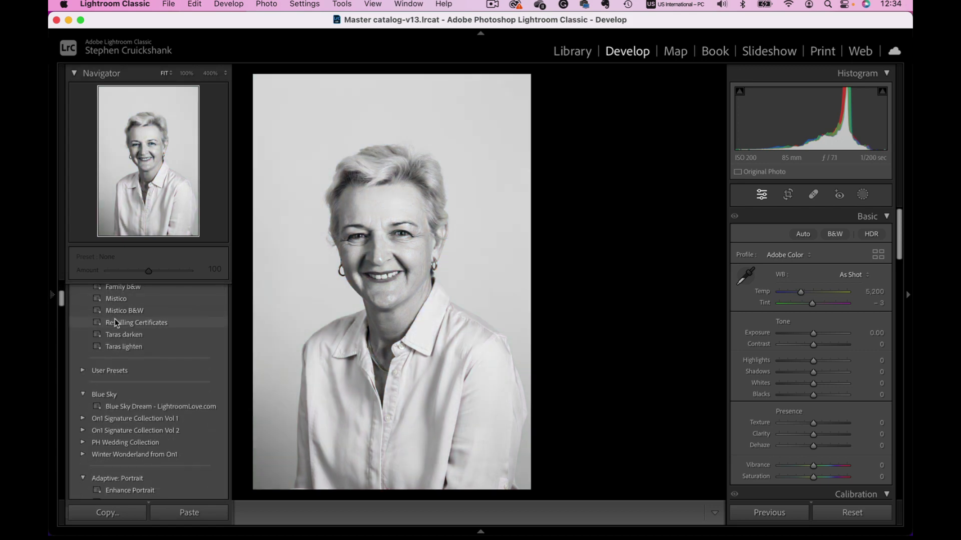
scroll(115, 320, down, 4)
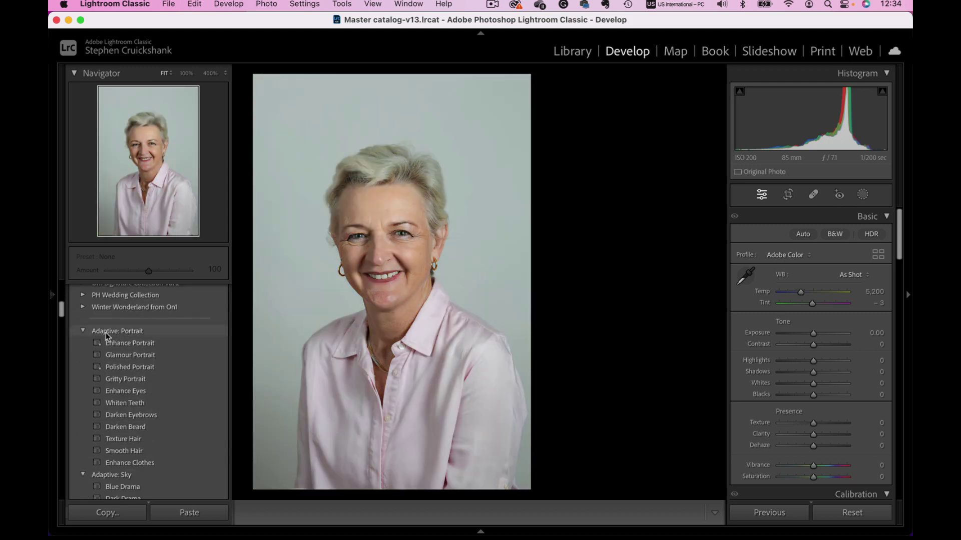
scroll(106, 332, down, 1)
scroll(106, 331, down, 1)
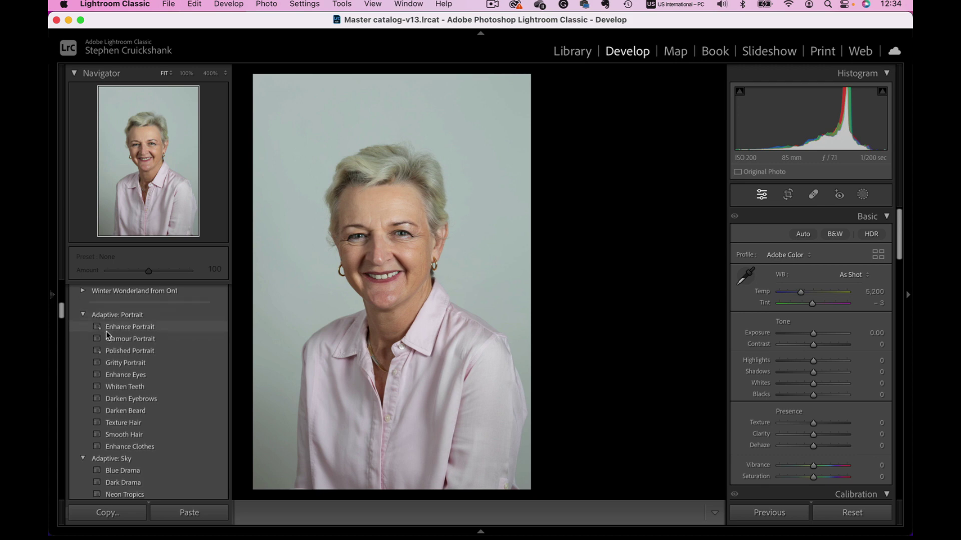
key(F7)
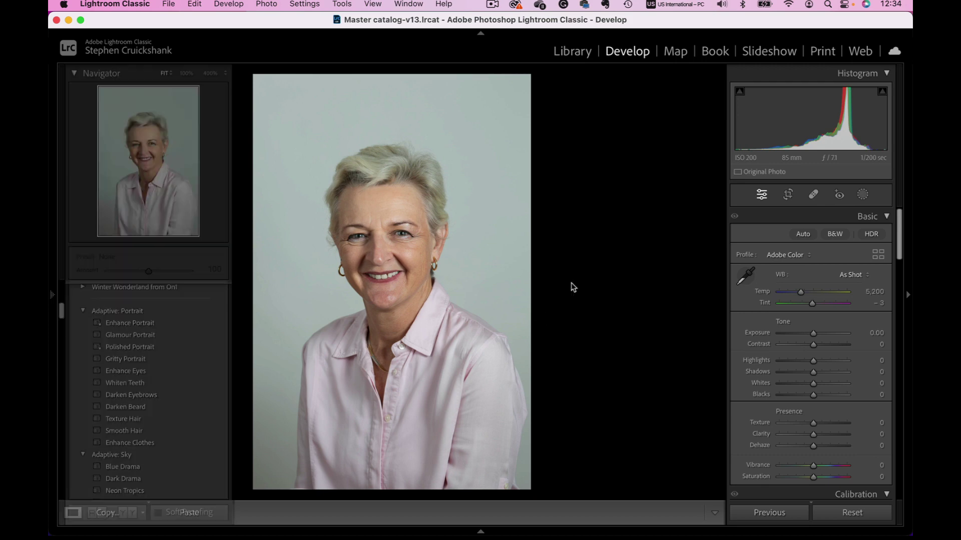
- Remove the shiny highlight on the tip of the woman's nose with the Remove tool
click(382, 264)
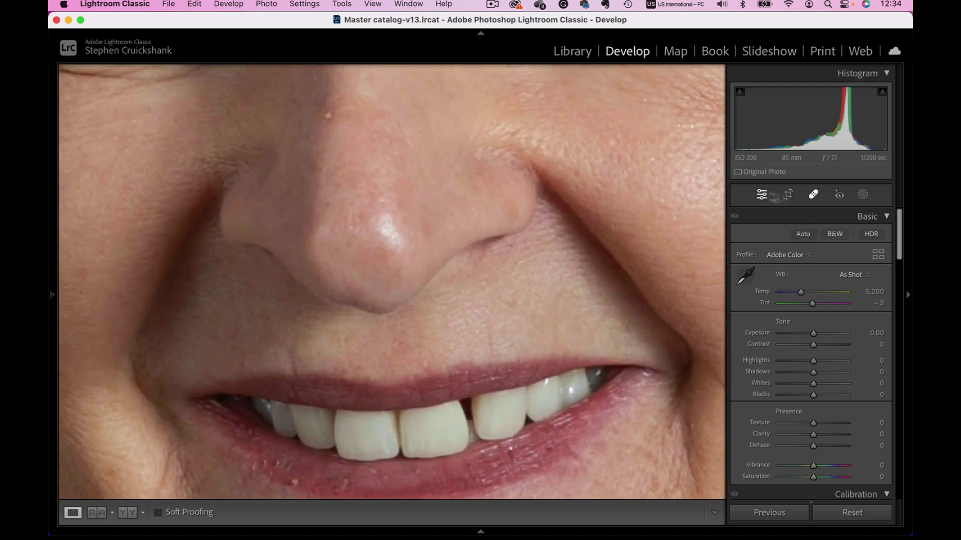
click(813, 195)
drag(863, 250, 828, 246)
scroll(396, 228, down, 5)
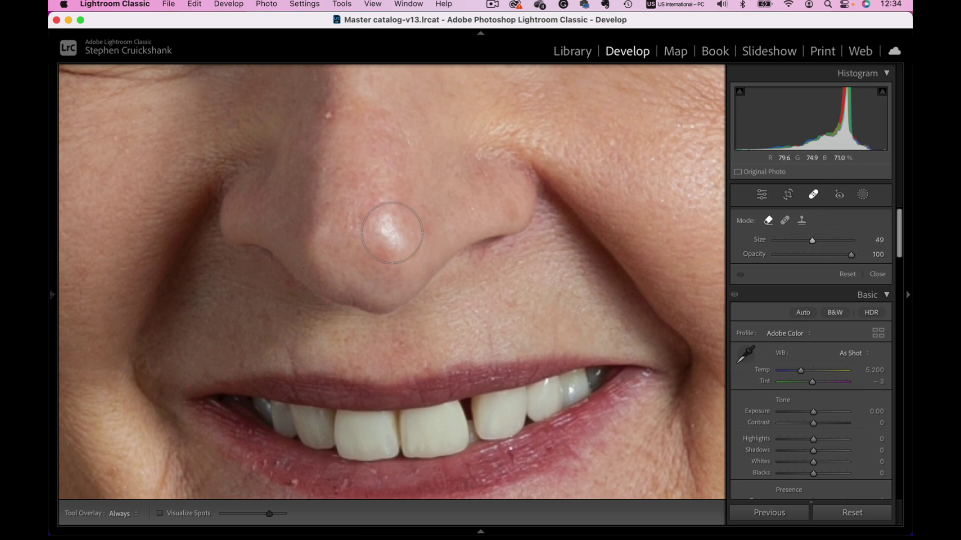
scroll(391, 232, down, 2)
drag(391, 231, 395, 239)
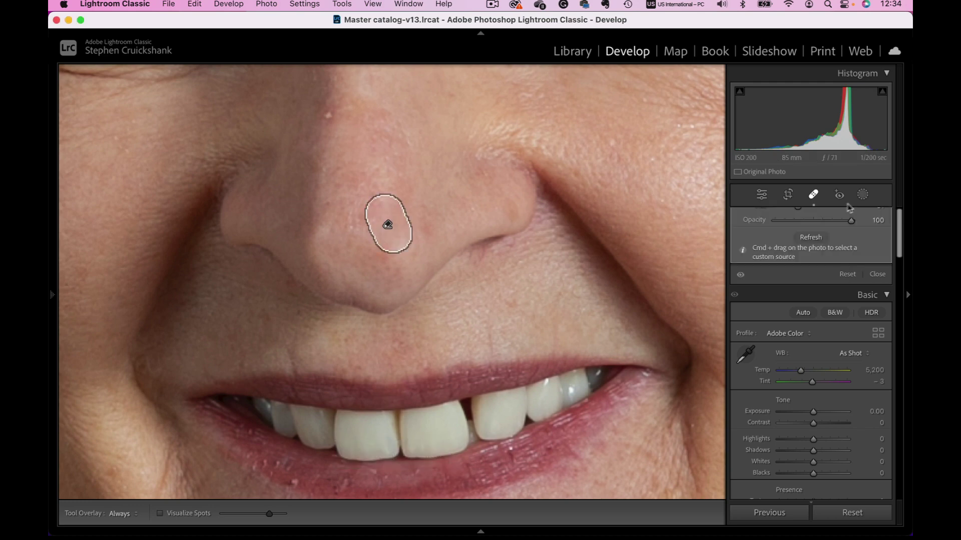
click(803, 194)
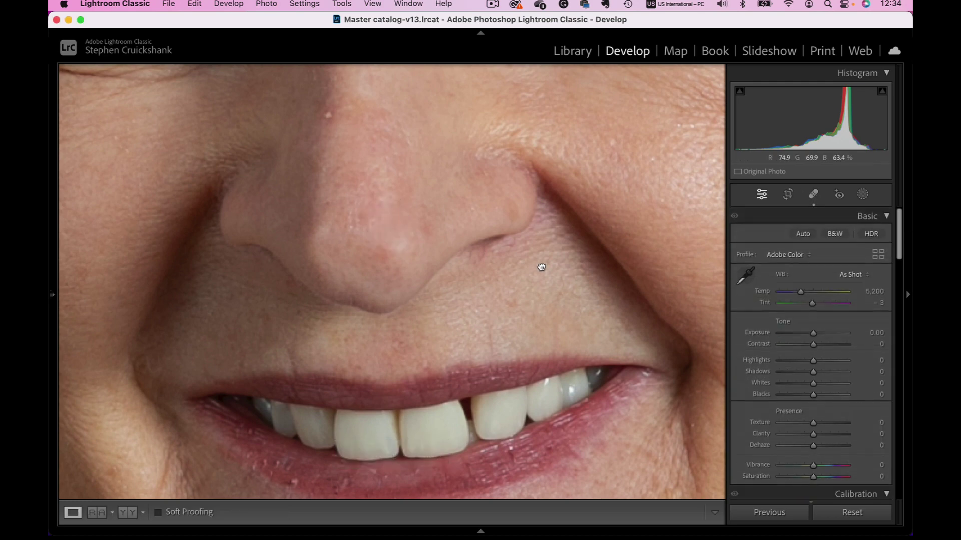
click(565, 262)
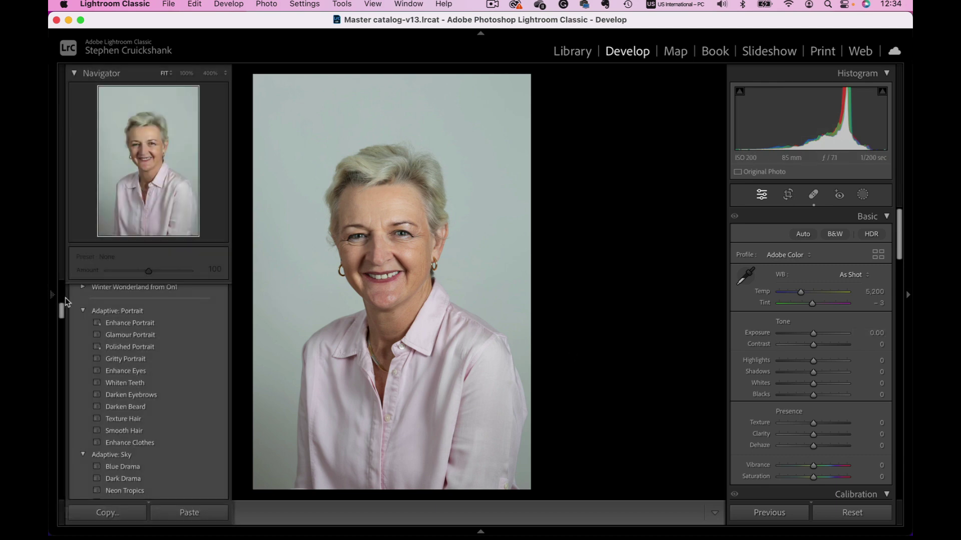
- Try the Gritty Portrait preset from the Adaptive: Portrait group on the portrait
scroll(108, 313, down, 4)
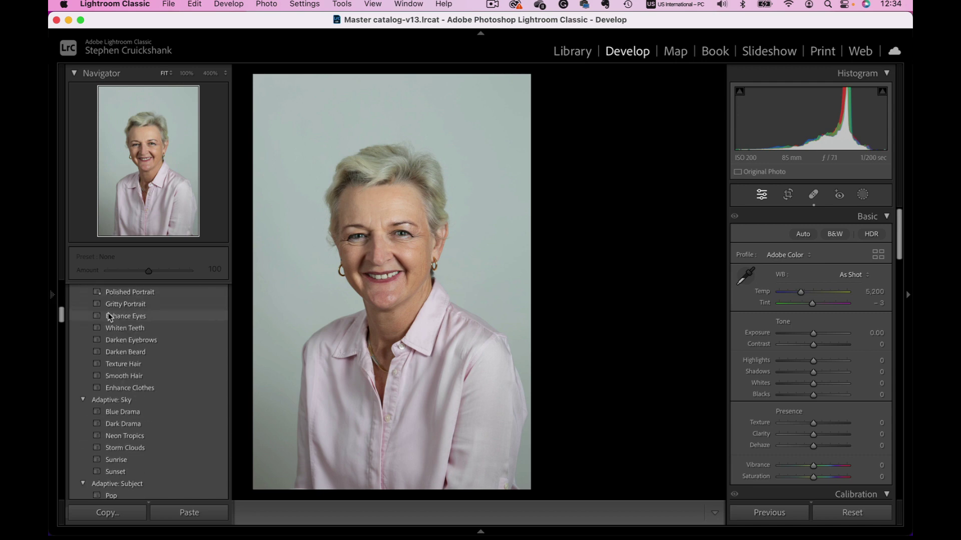
click(108, 313)
scroll(109, 313, up, 3)
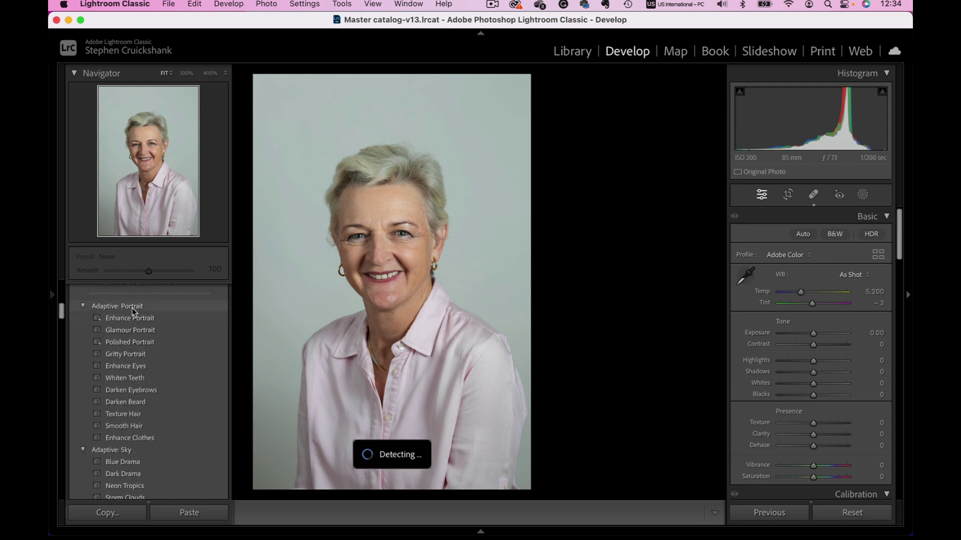
click(159, 318)
click(120, 357)
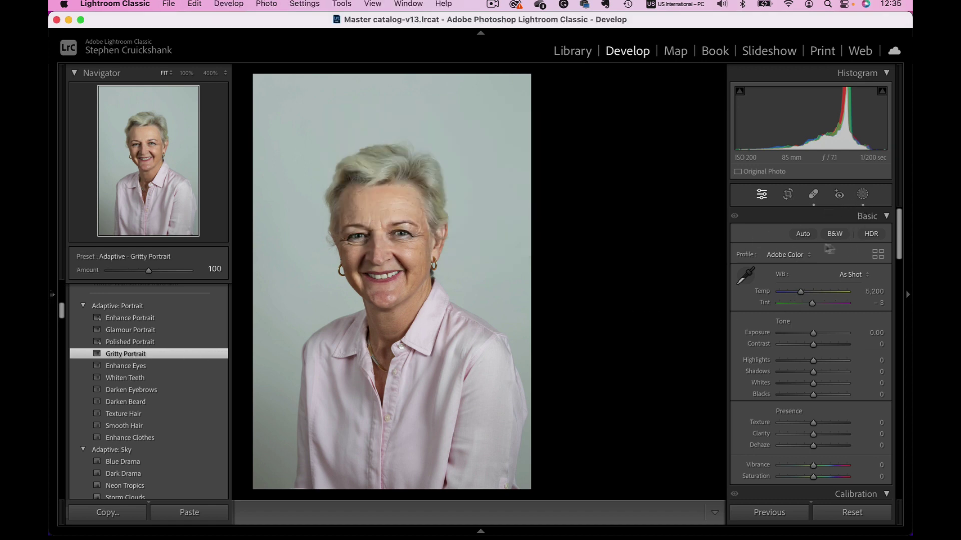
key(F7)
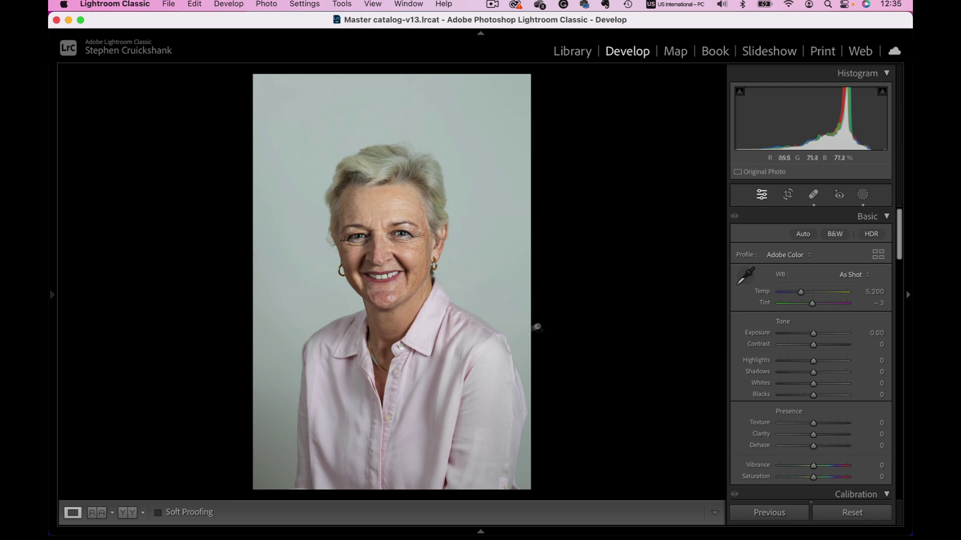
- Inspect the masks made by the Gritty Portrait preset and undo the preset
click(862, 195)
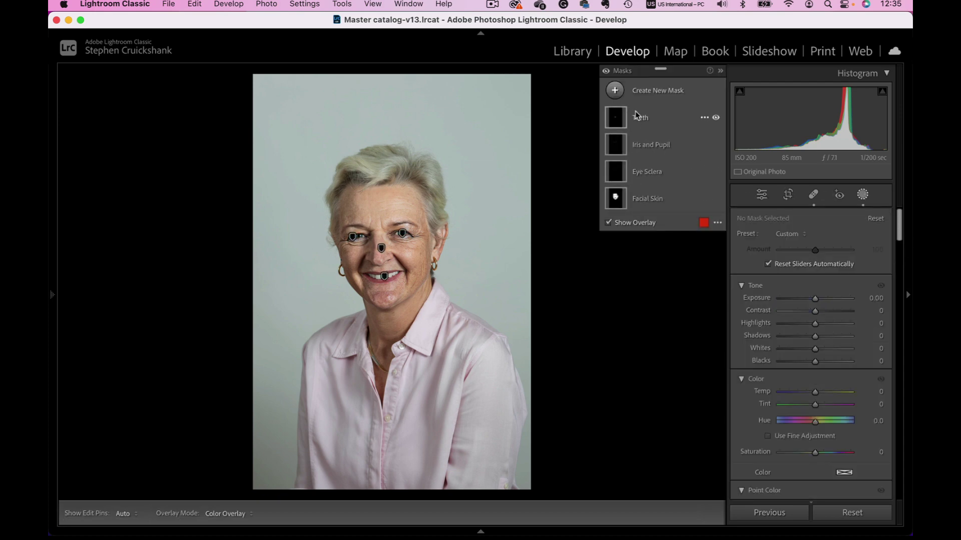
click(862, 195)
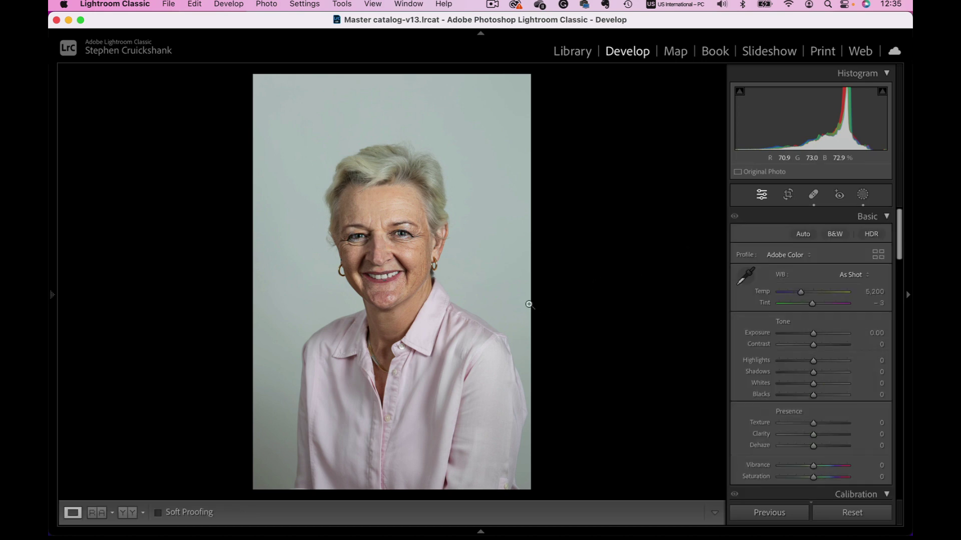
key(super+z)
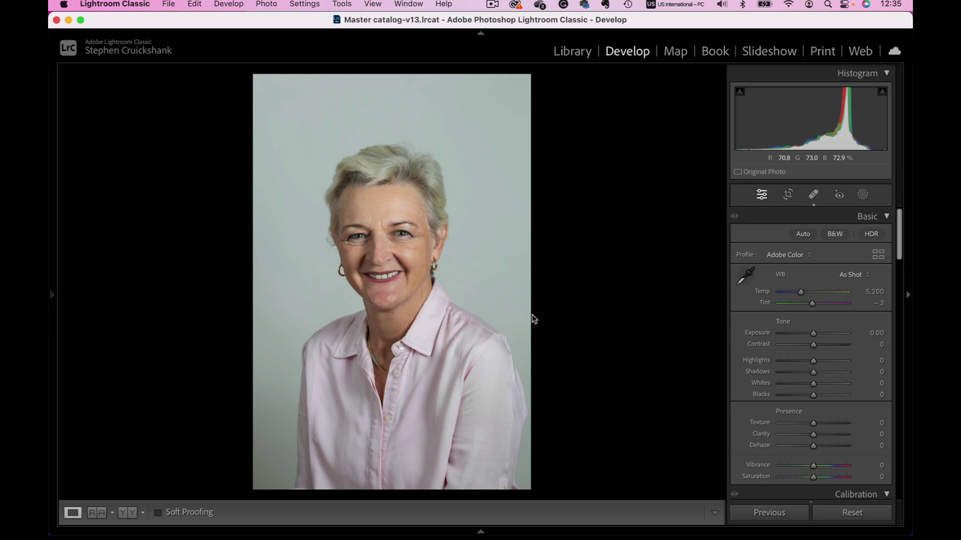
- Try the Enhance Portrait adaptive preset on the portrait
mouse_move(53, 299)
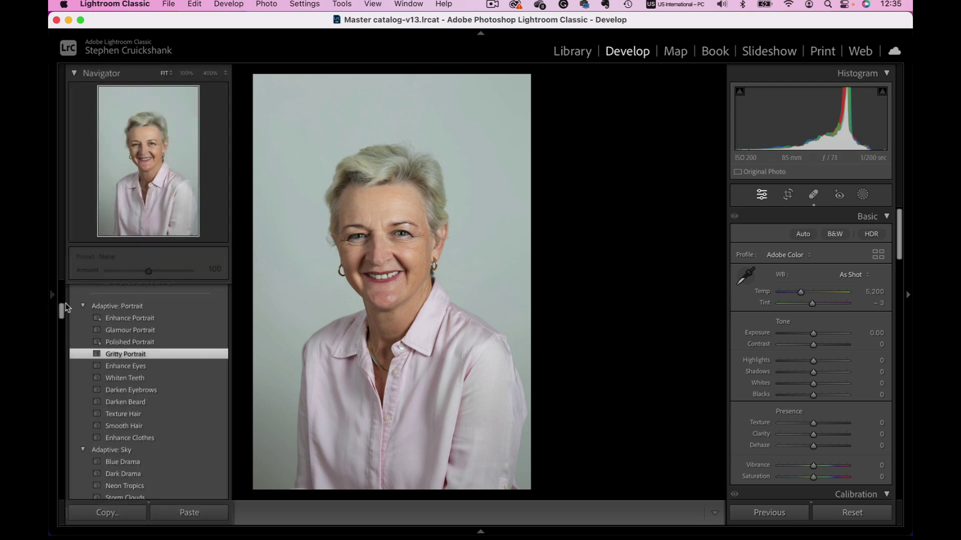
click(112, 320)
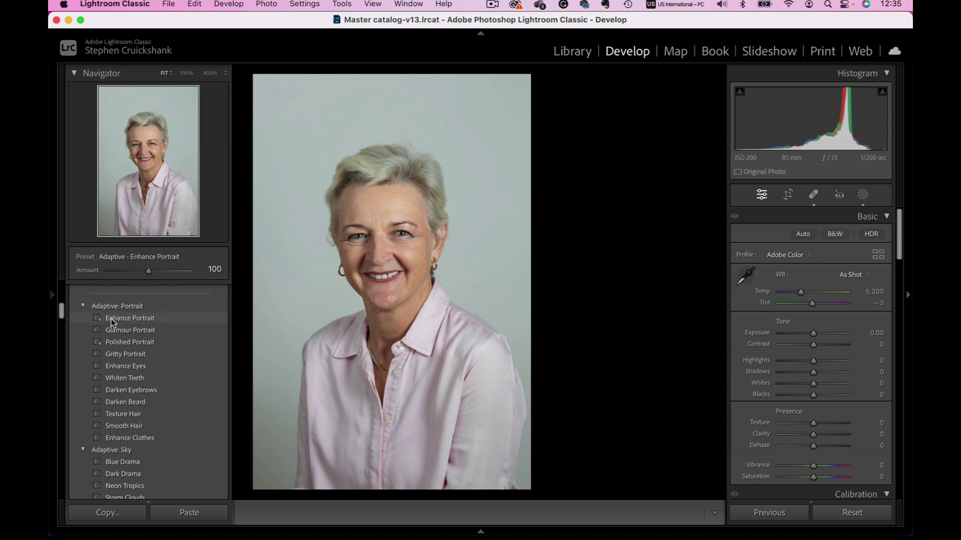
key(F7)
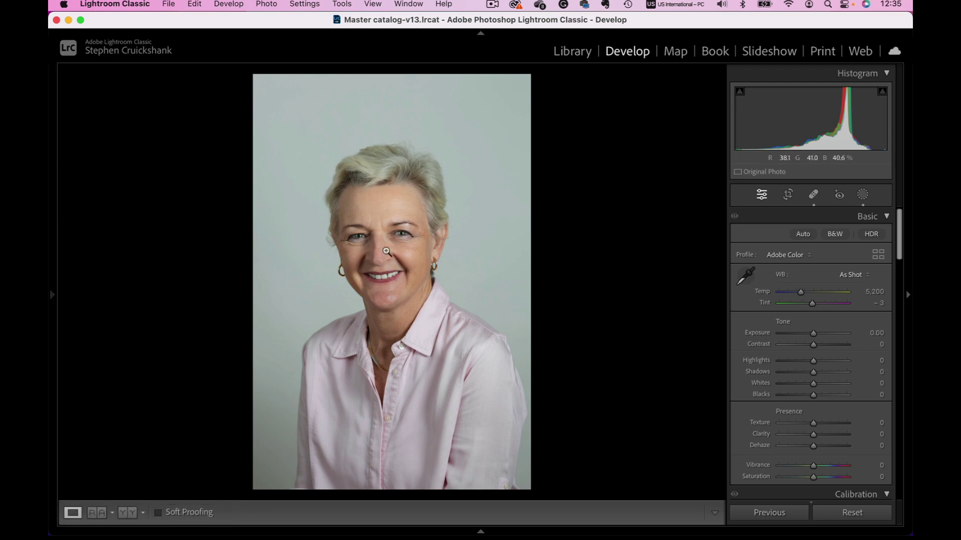
- Apply the Polished Portrait adaptive preset to the portrait and review the masks it adds
mouse_move(53, 298)
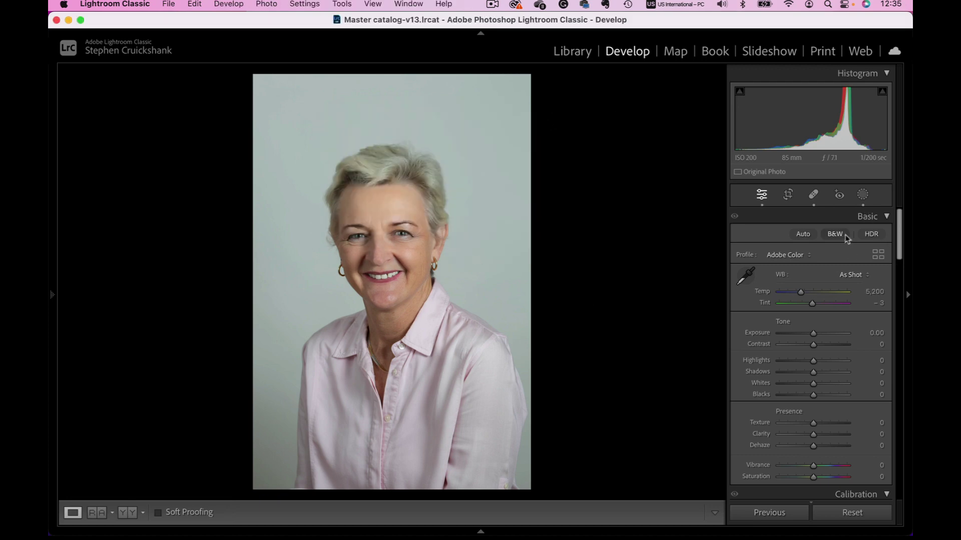
click(862, 194)
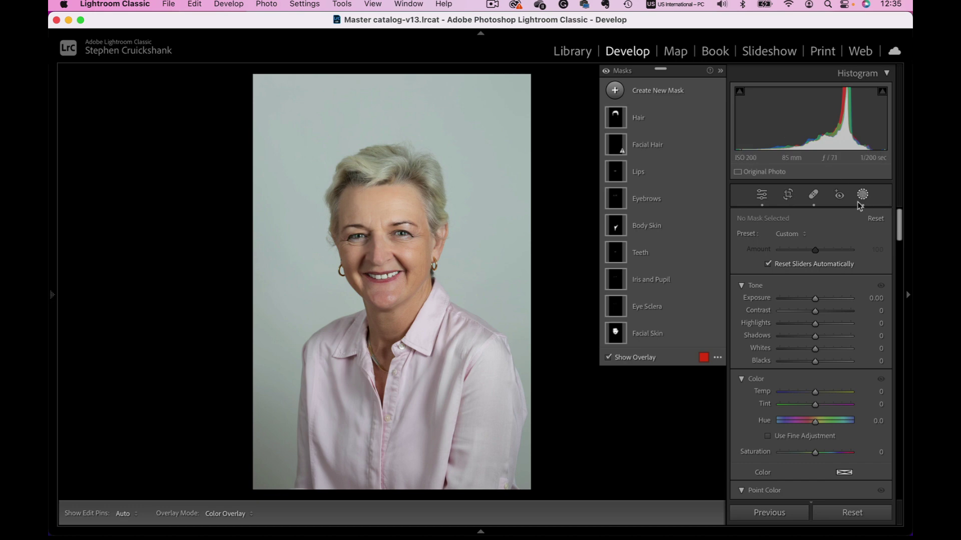
mouse_move(637, 201)
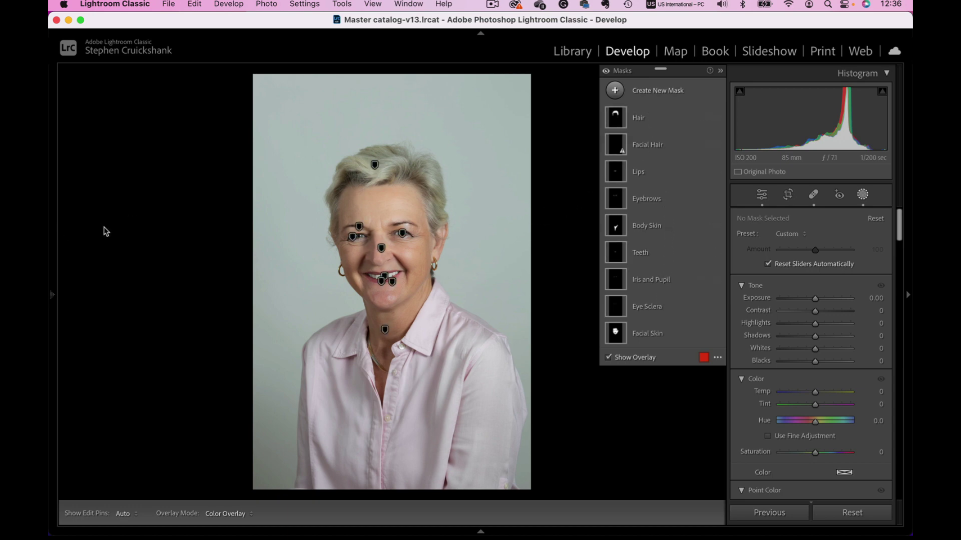
click(862, 195)
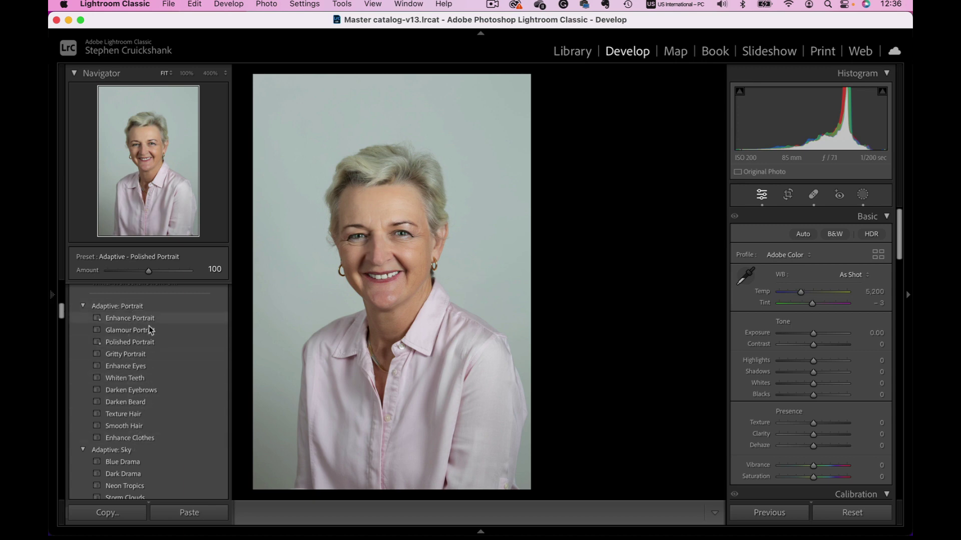
scroll(149, 326, down, 1)
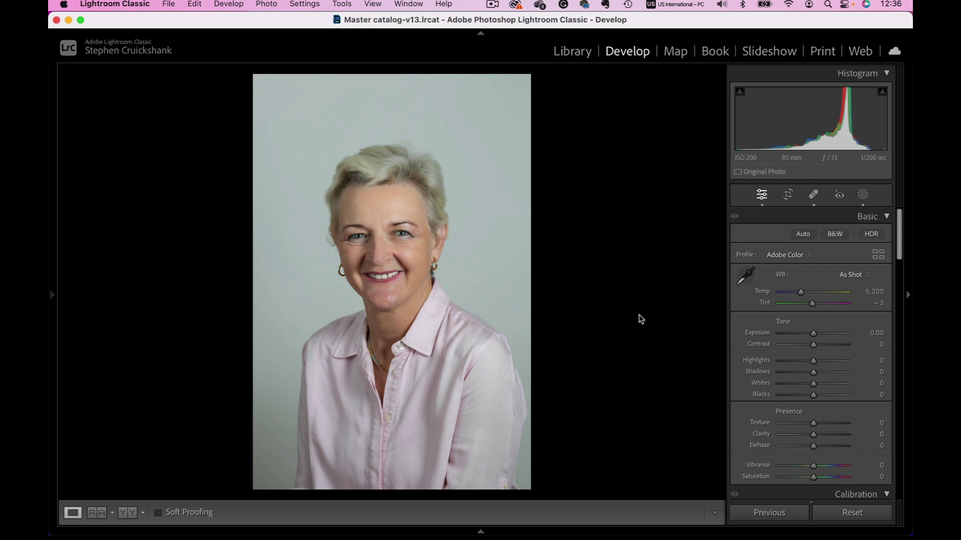
- On the next photo, the woman on the seaside terrace, crop in tighter around her and rotate the image to level the horizon
key(Right)
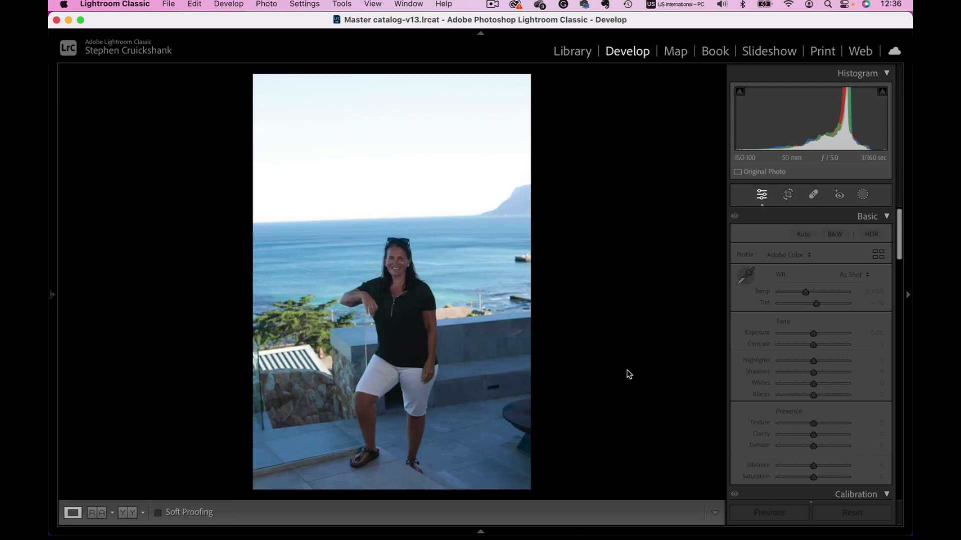
key(r)
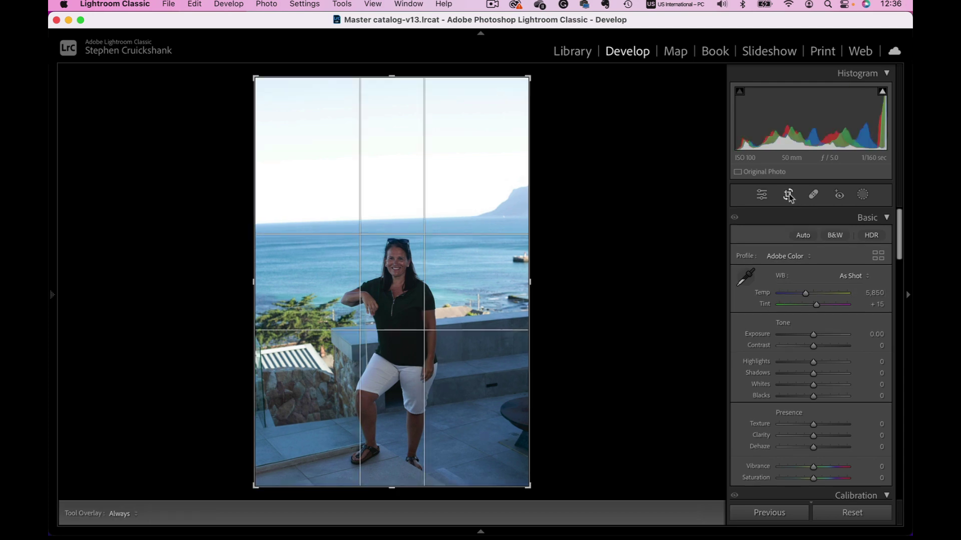
drag(396, 79, 399, 118)
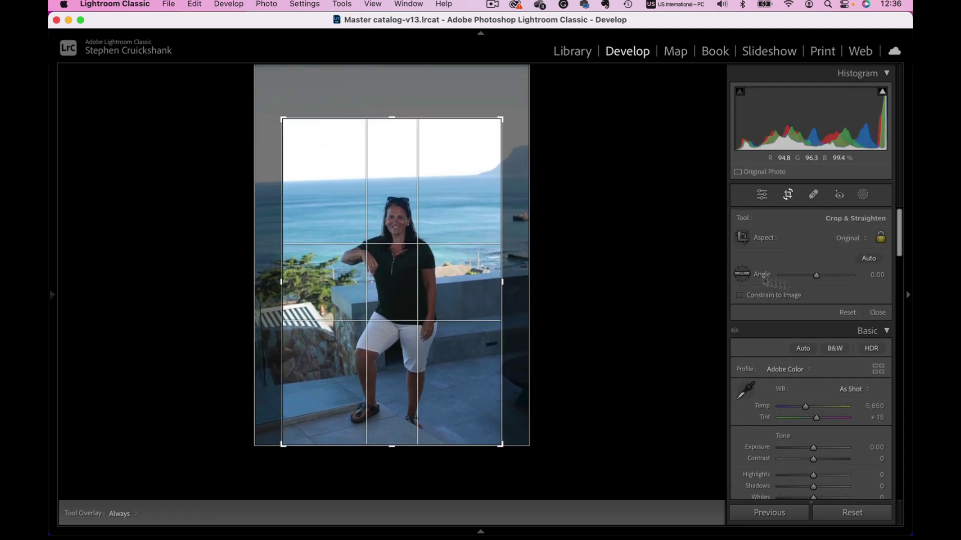
drag(874, 280, 889, 280)
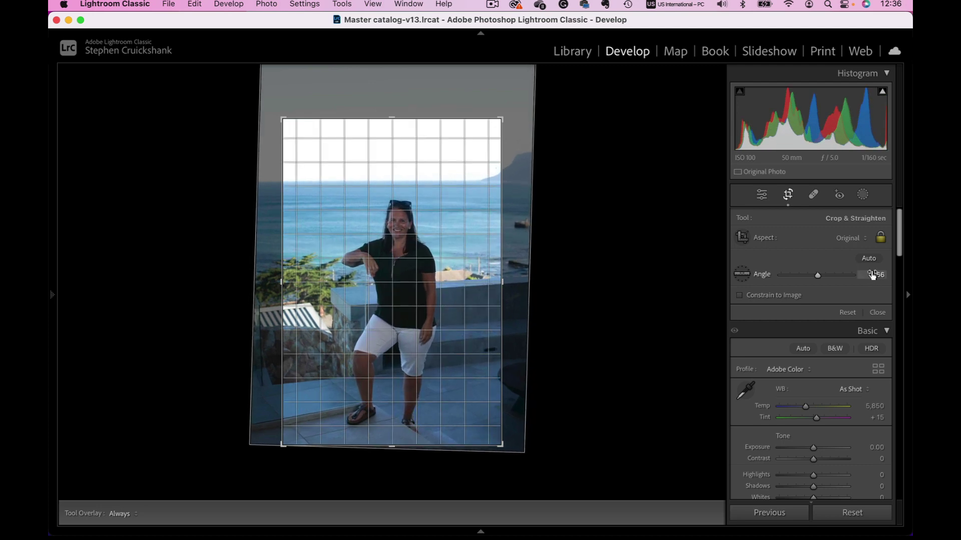
click(789, 196)
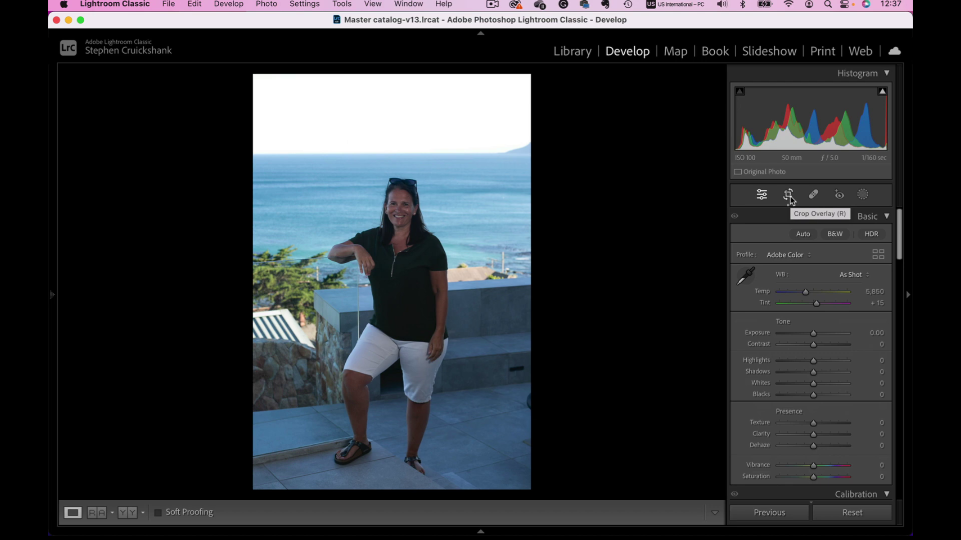
- Create an Entire Person mask of Person 1 and set its Exposure to 0.46 and Shadows to 20
click(863, 195)
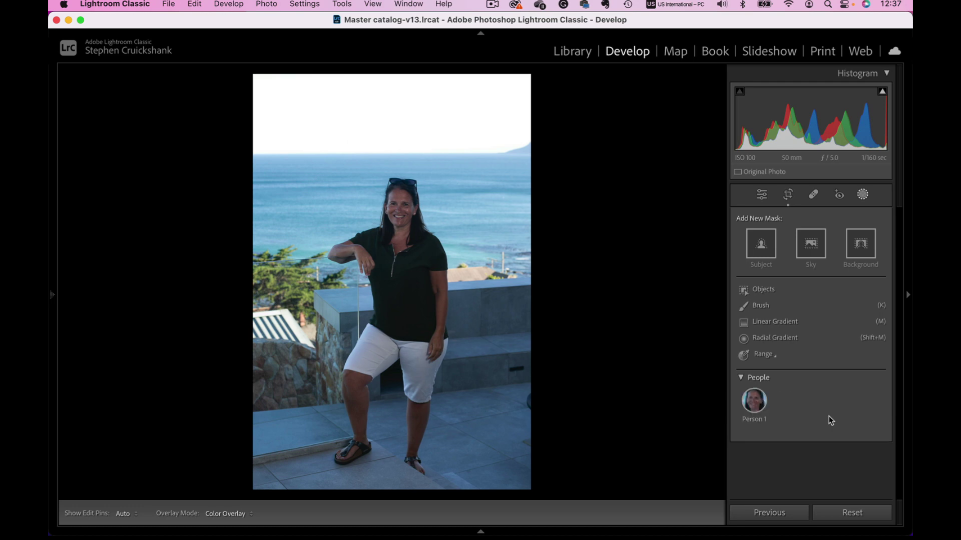
click(754, 400)
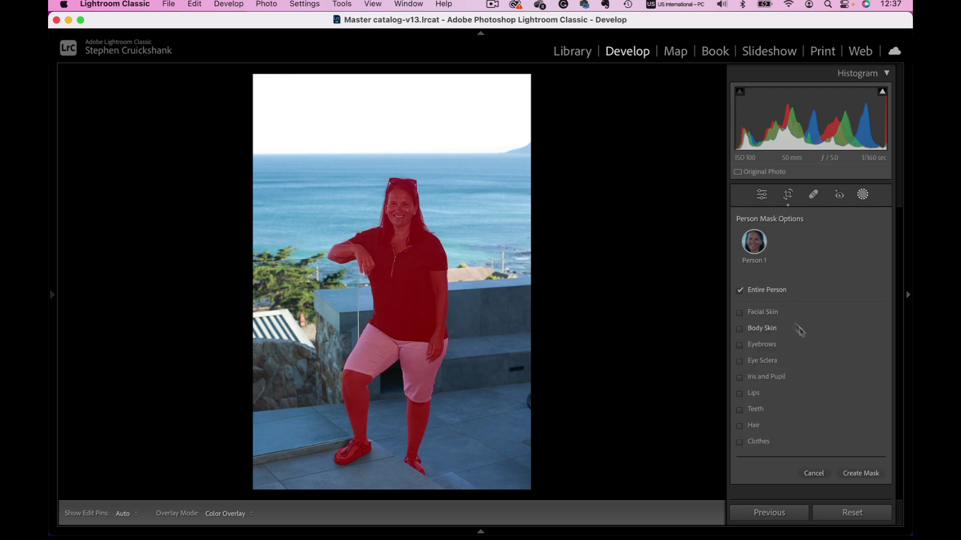
click(857, 475)
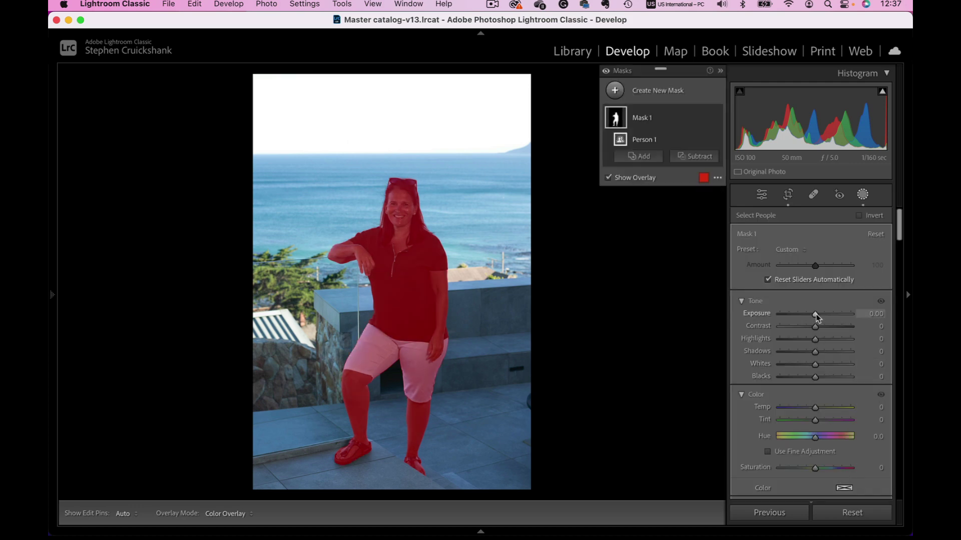
drag(816, 314, 820, 313)
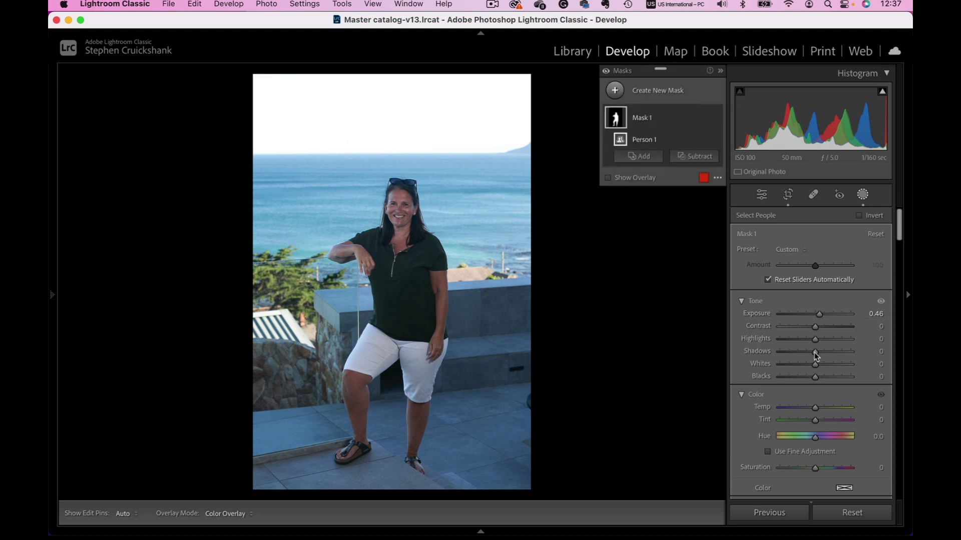
drag(816, 351, 822, 352)
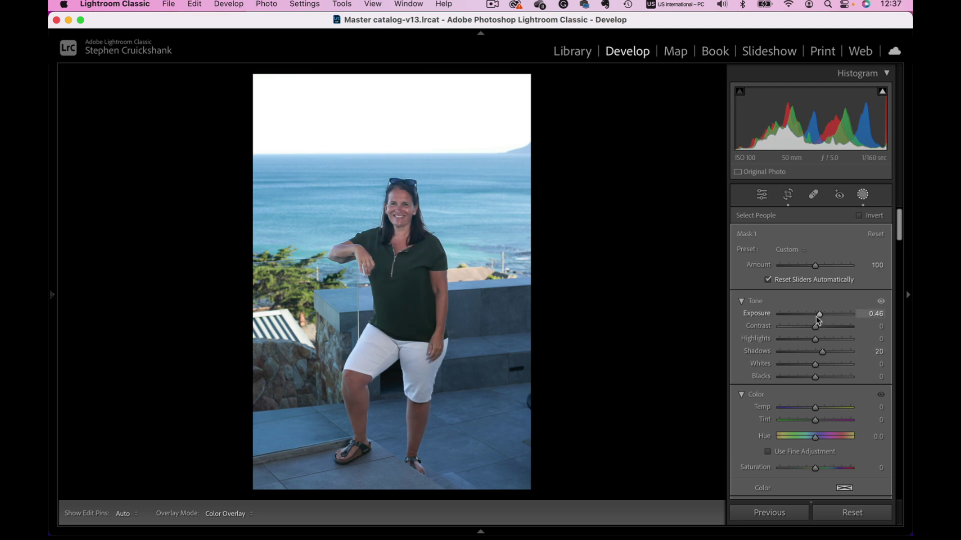
- Lower the person mask's Exposure to 0.43 and finish masking on the terrace photo
drag(816, 316, 815, 316)
click(822, 350)
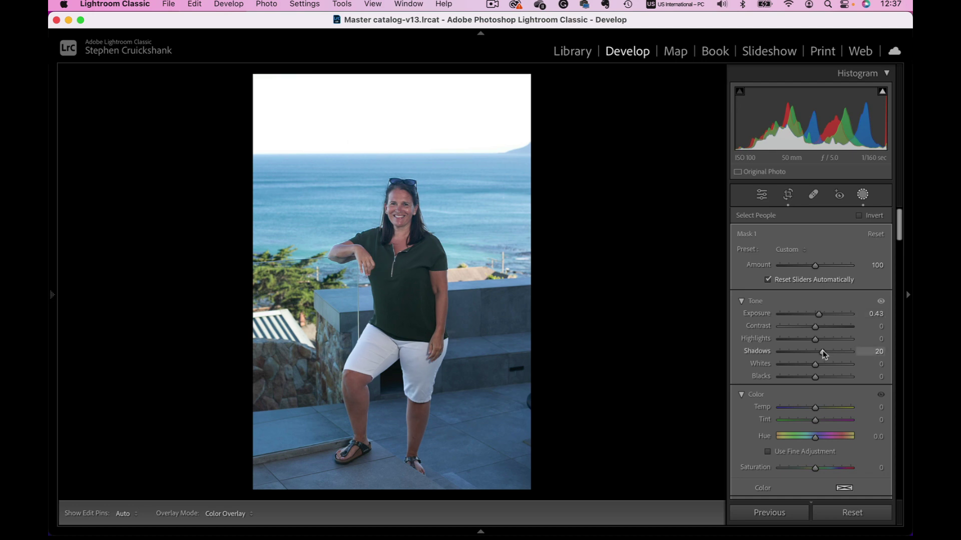
click(862, 196)
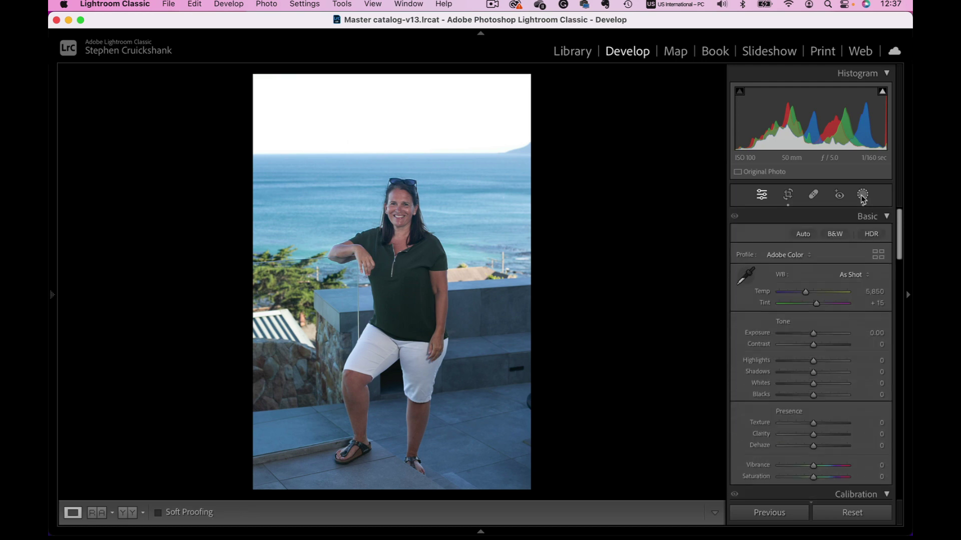
- Apply the Polished Portrait adaptive preset to the terrace photo and review the masks it adds
mouse_move(51, 296)
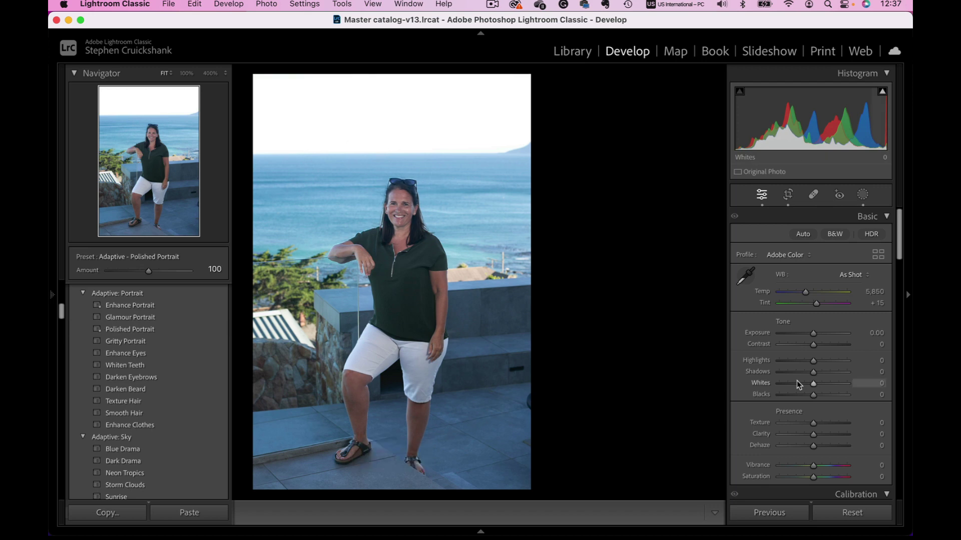
key(F7)
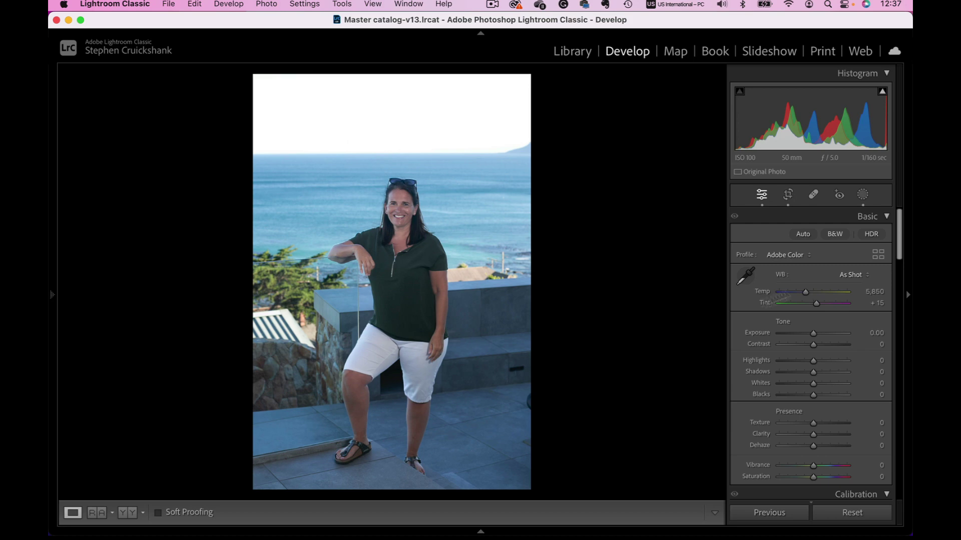
click(862, 195)
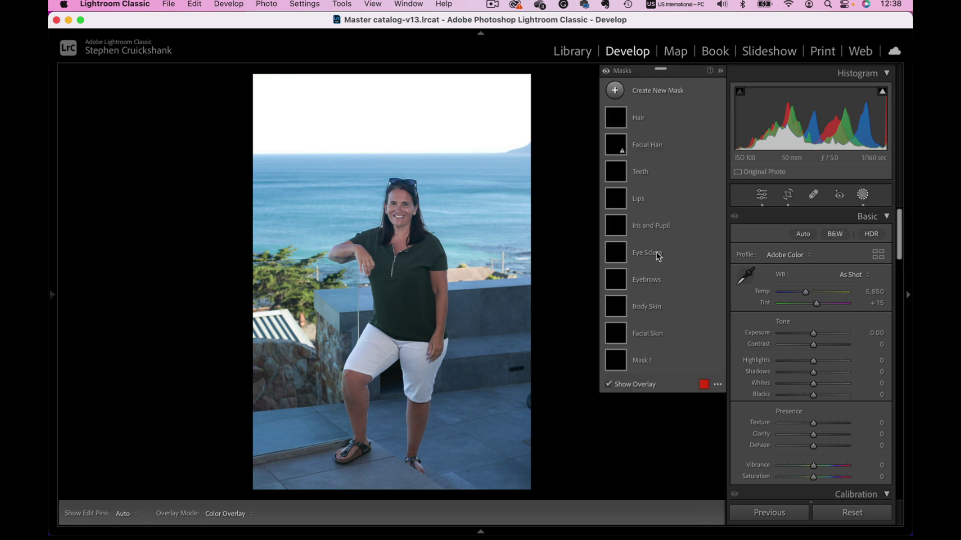
click(862, 195)
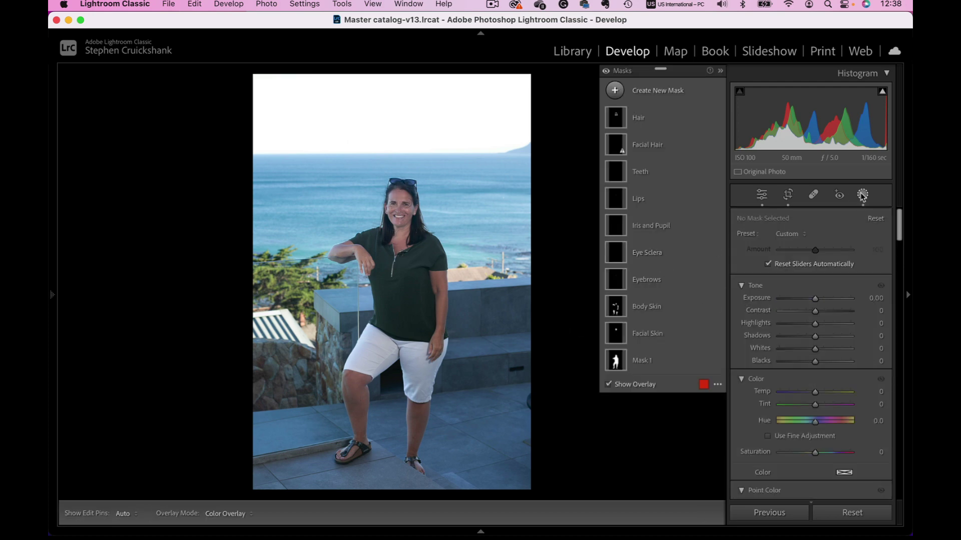
- Open the first photo, the rocky beach with clouds, for developing, apply the Blue Drama adaptive sky preset and inspect it full screen
key(g)
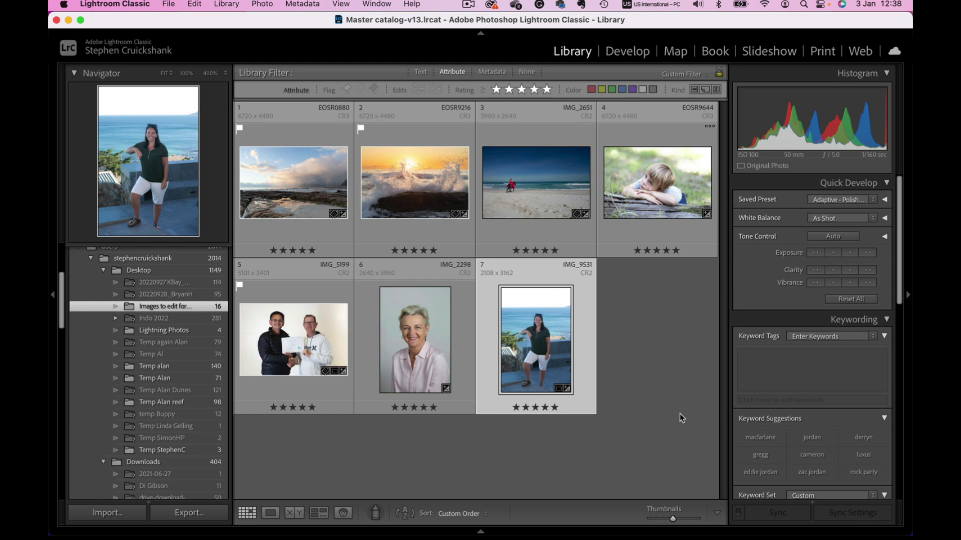
click(294, 193)
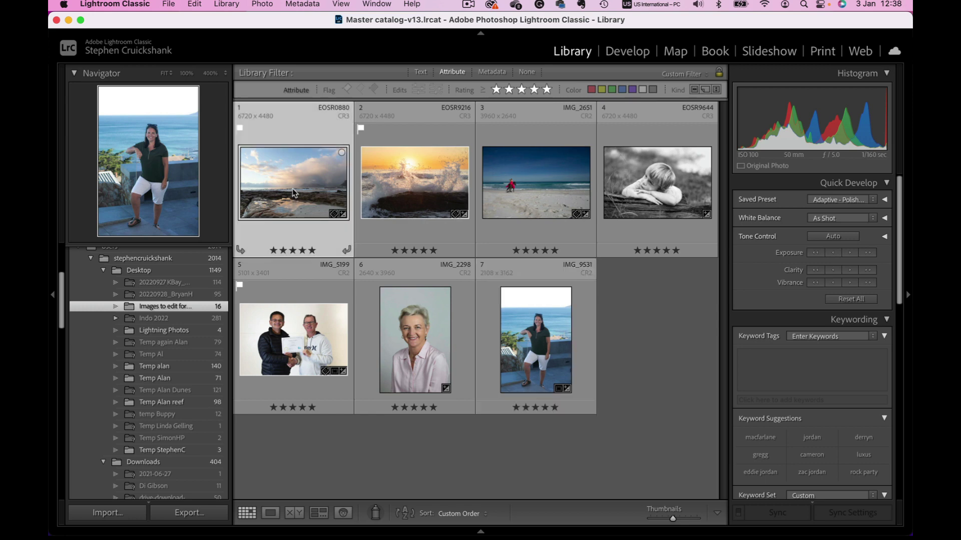
key(d)
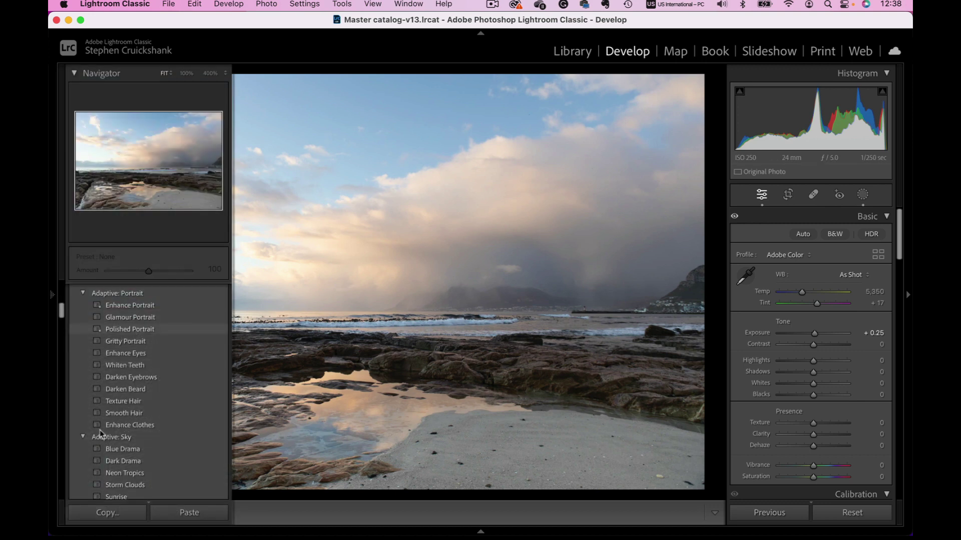
click(131, 451)
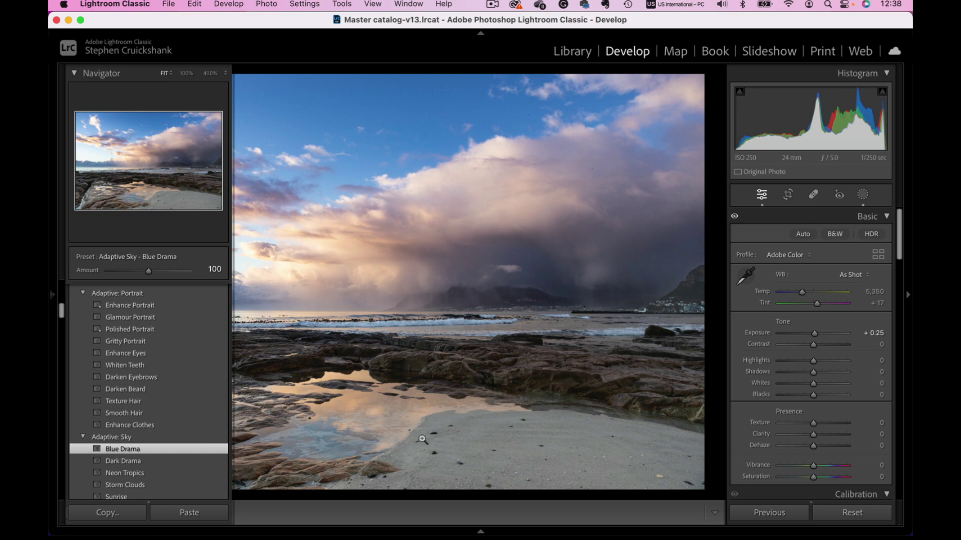
click(423, 415)
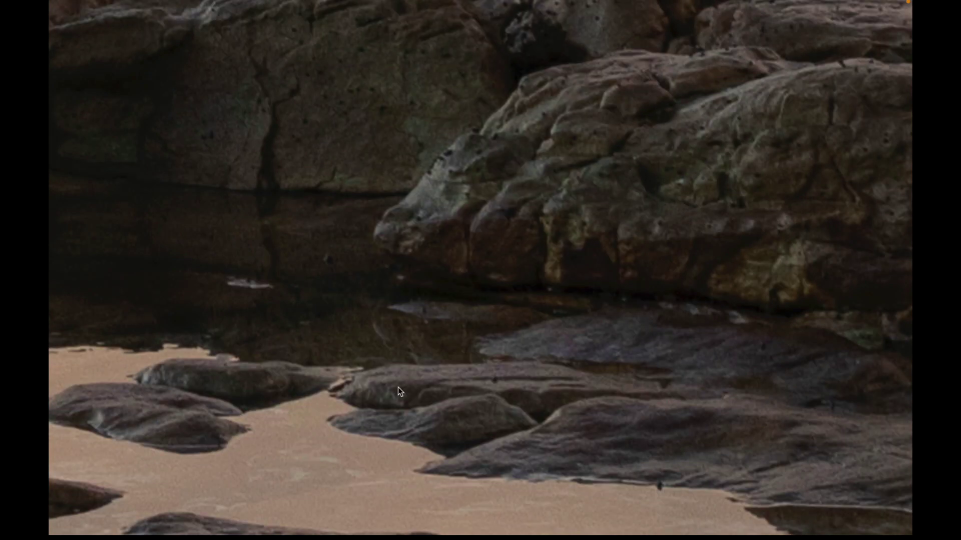
click(399, 389)
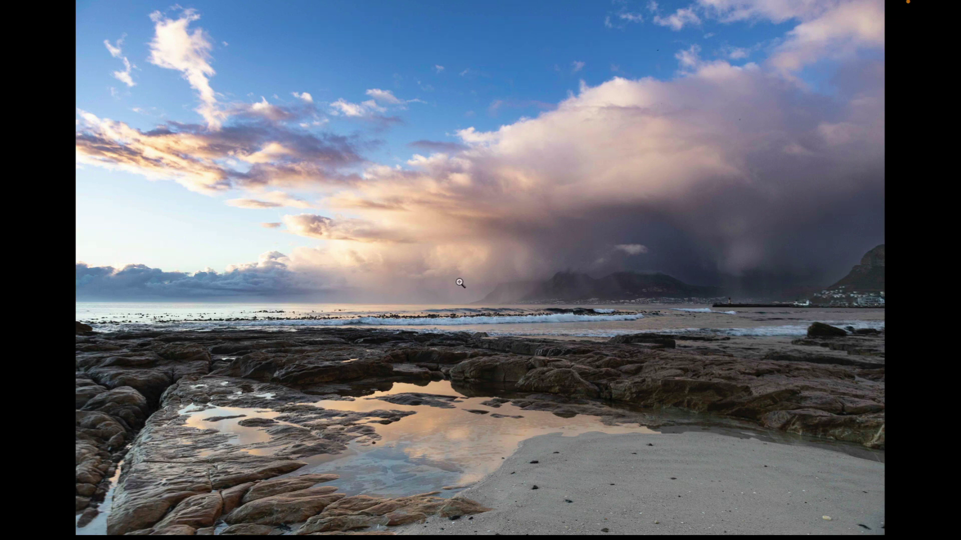
key(f)
- Try the Dark Drama and Storm Clouds adaptive sky presets on the rocky beach photo
mouse_move(50, 295)
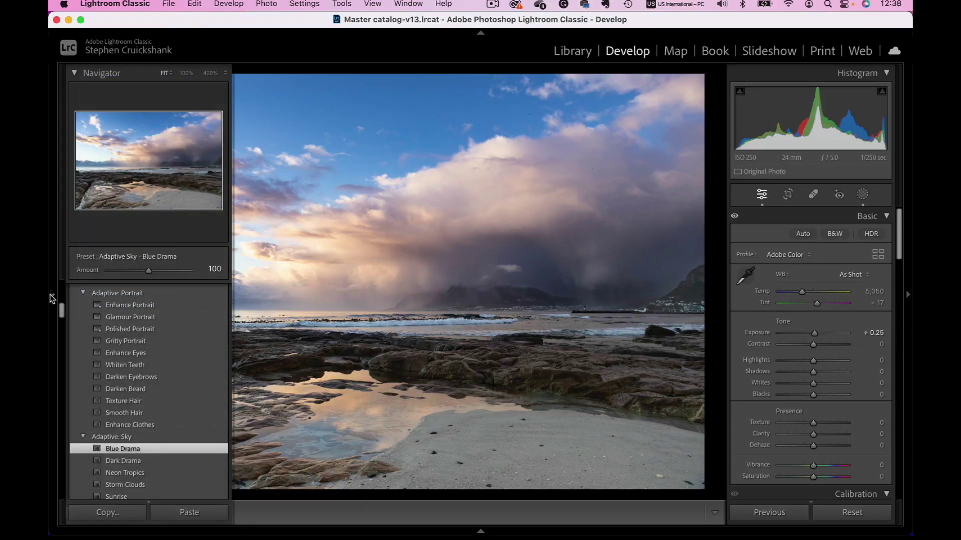
click(121, 462)
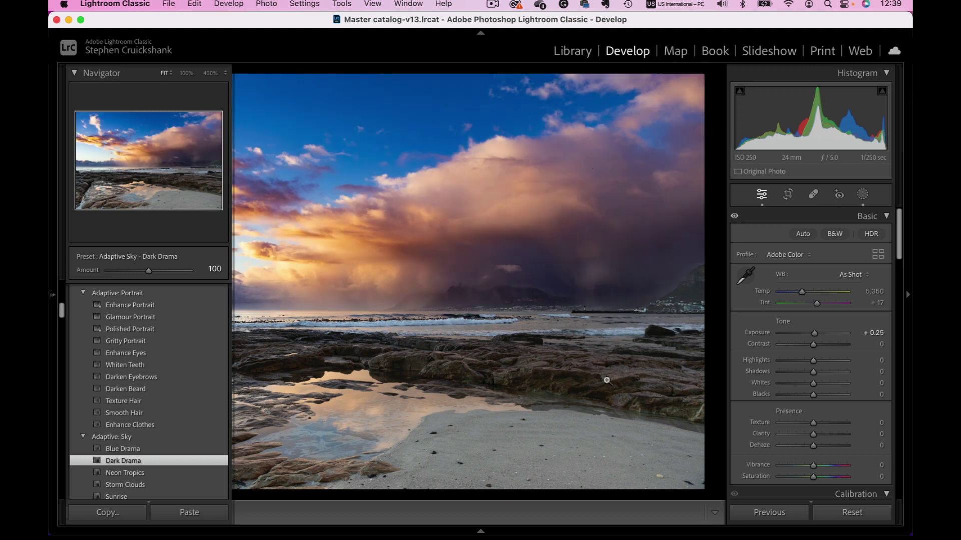
key(F7)
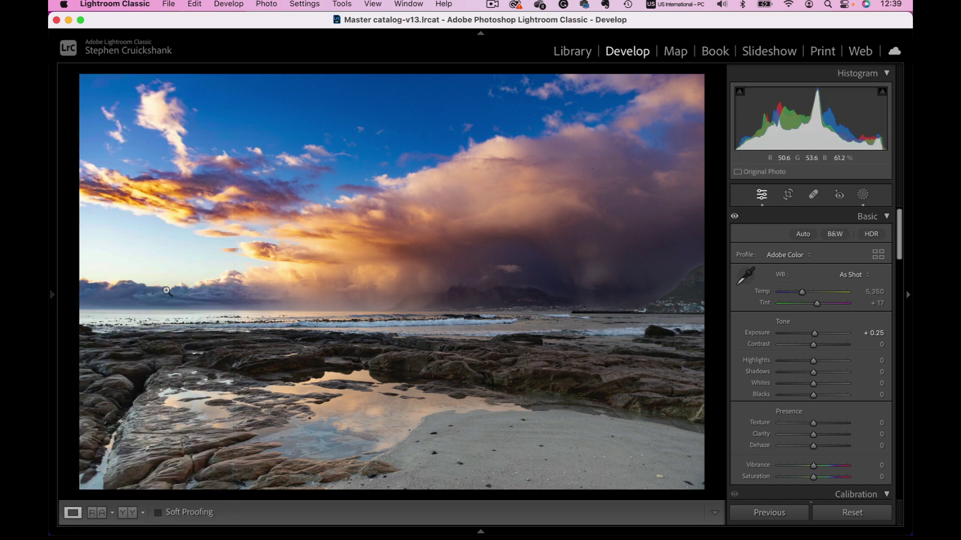
mouse_move(52, 315)
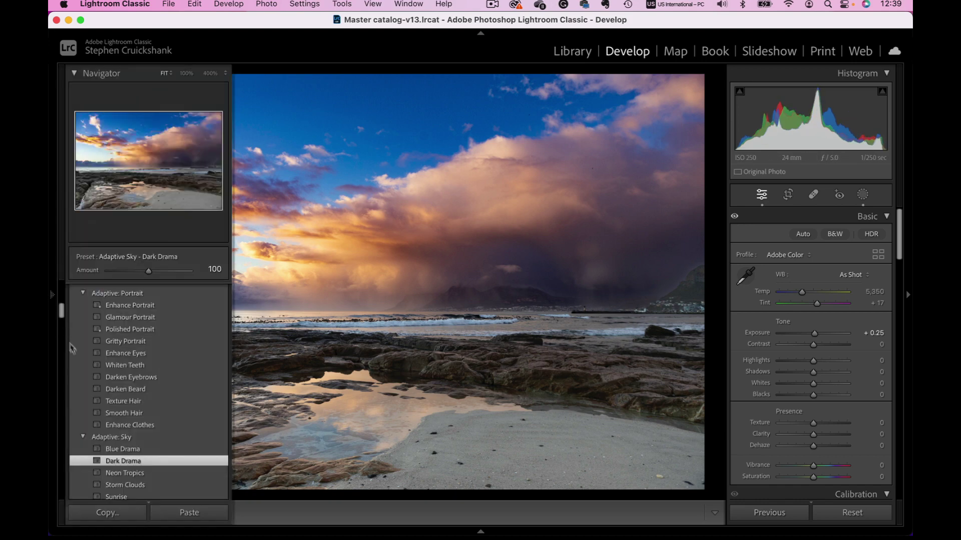
click(122, 486)
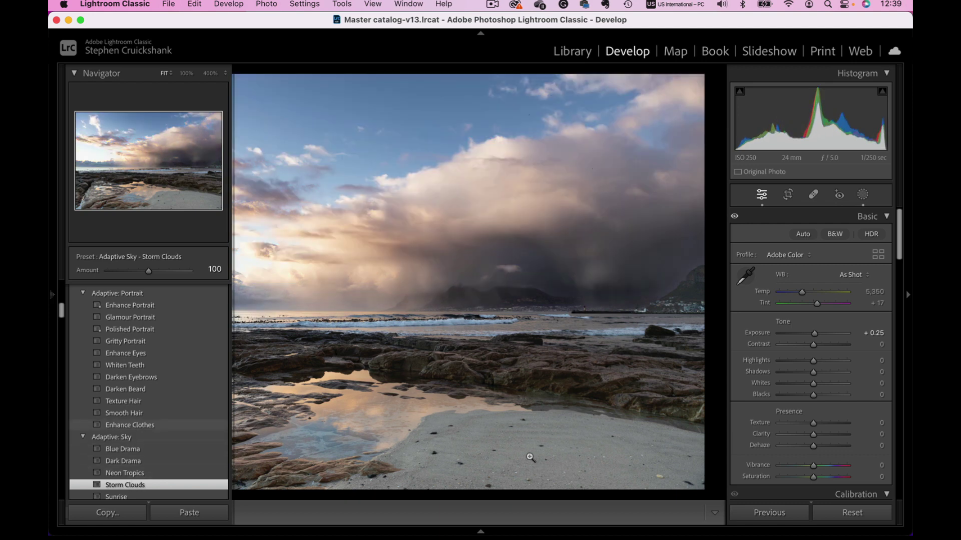
key(F7)
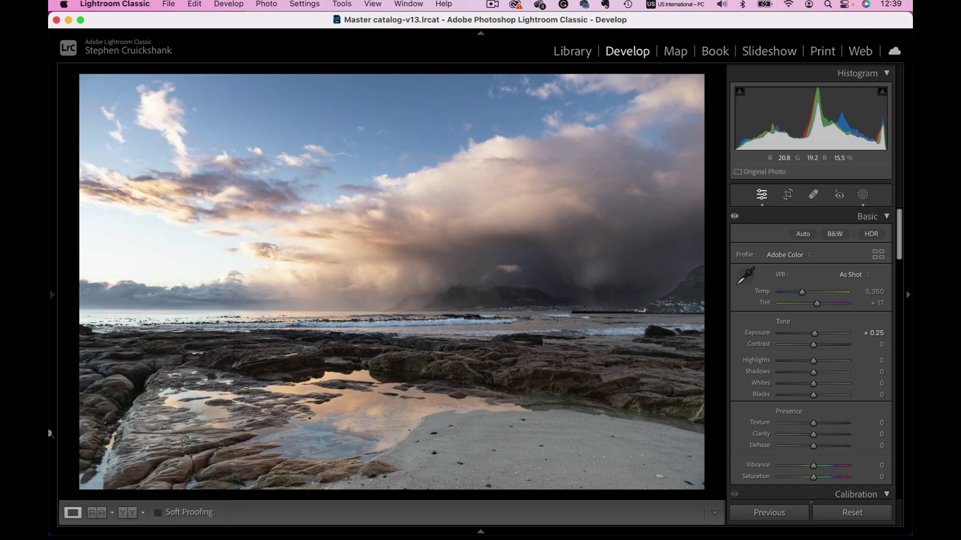
- Try the Sunrise adaptive sky preset on the beach photo with the overall Exposure set to -0.10
click(54, 395)
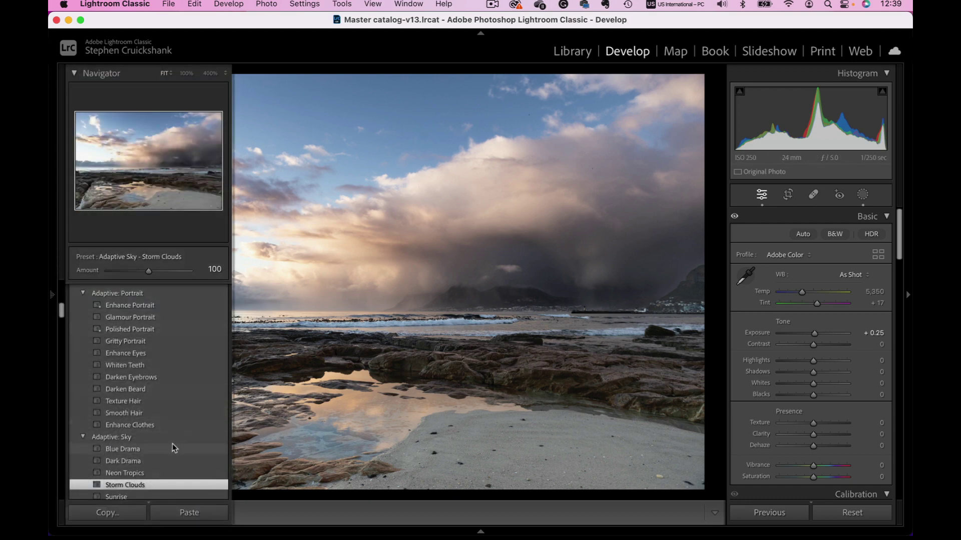
scroll(173, 439, down, 3)
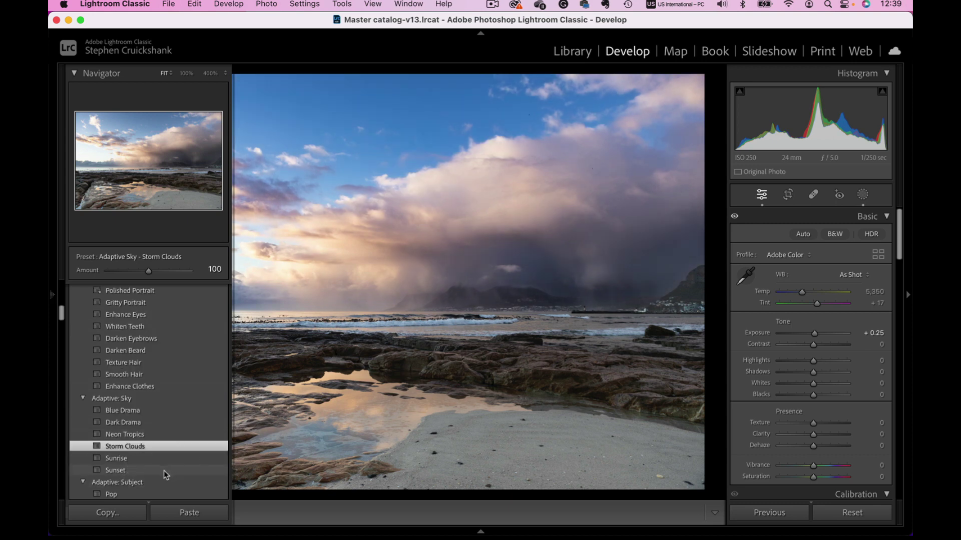
click(124, 460)
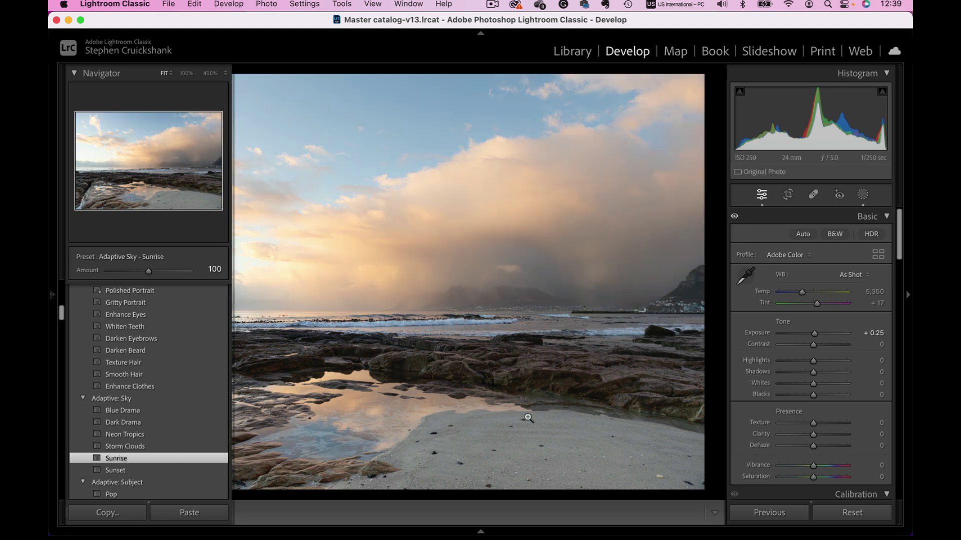
key(F7)
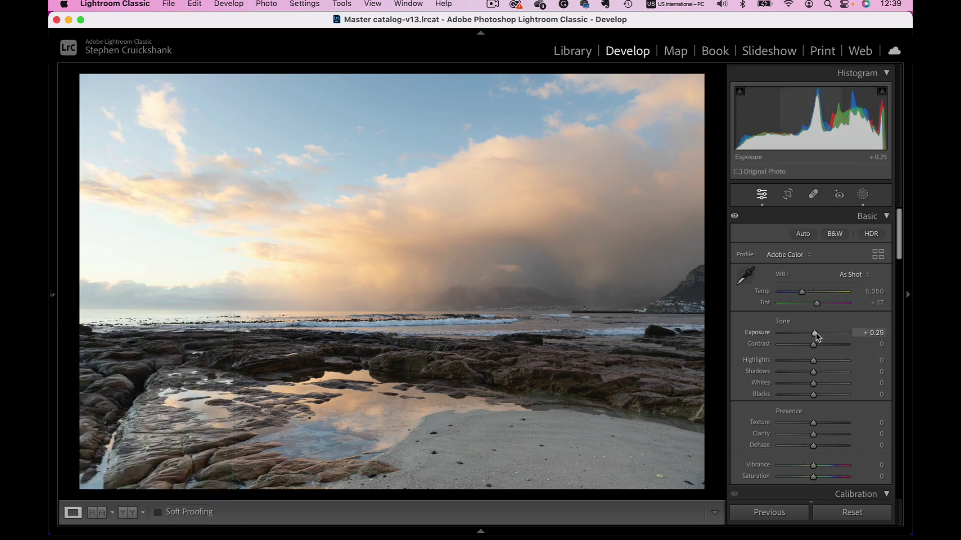
drag(816, 334, 812, 334)
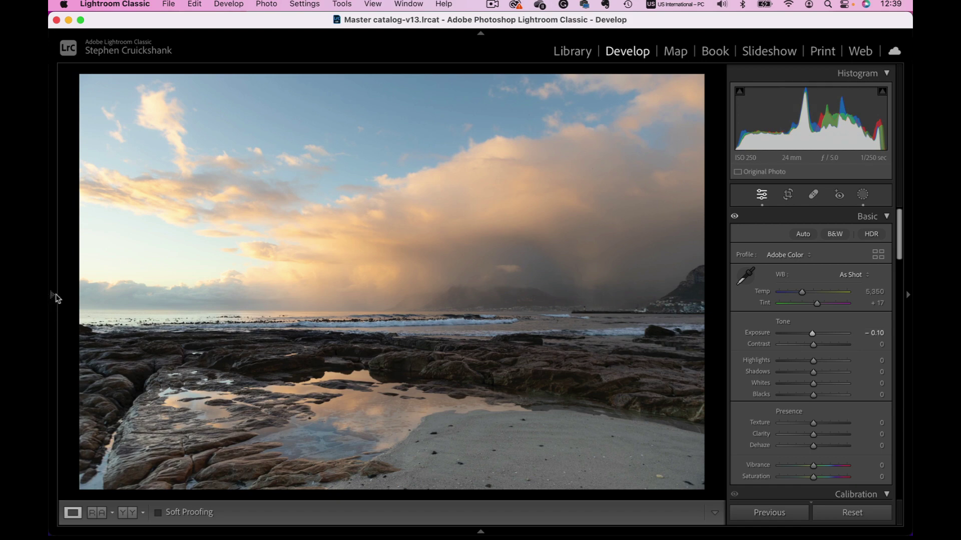
- Apply the Neon Tropics adaptive sky preset to the rocky beach photo and view it without the preset list
mouse_move(53, 298)
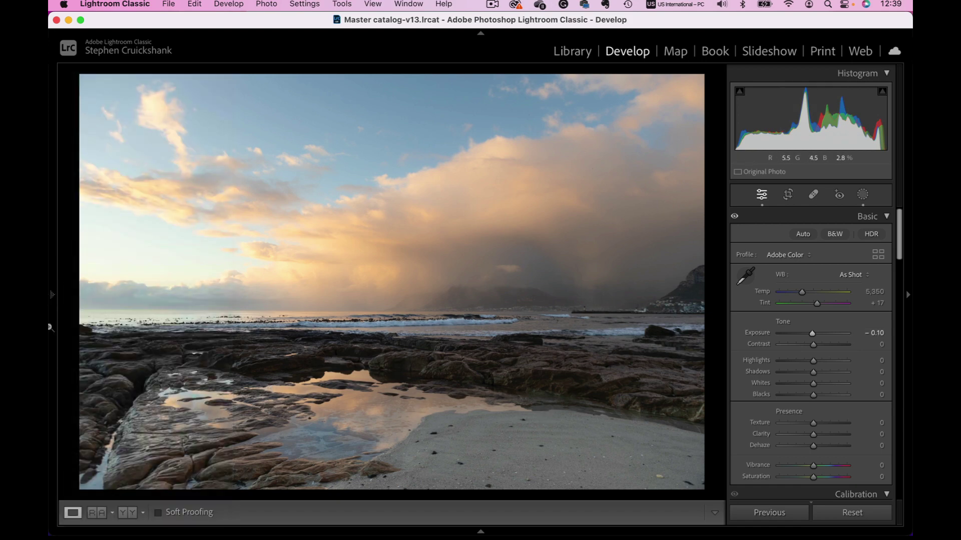
mouse_move(52, 326)
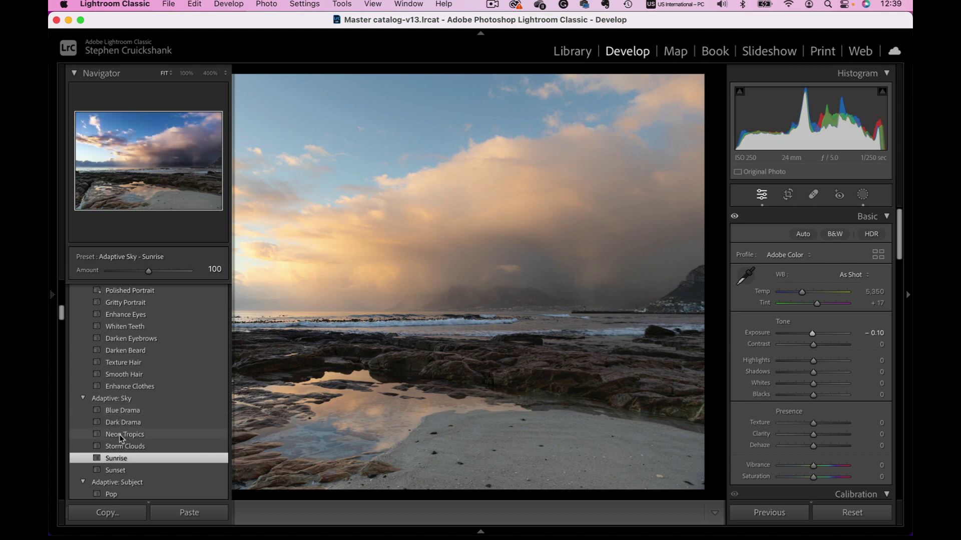
click(119, 435)
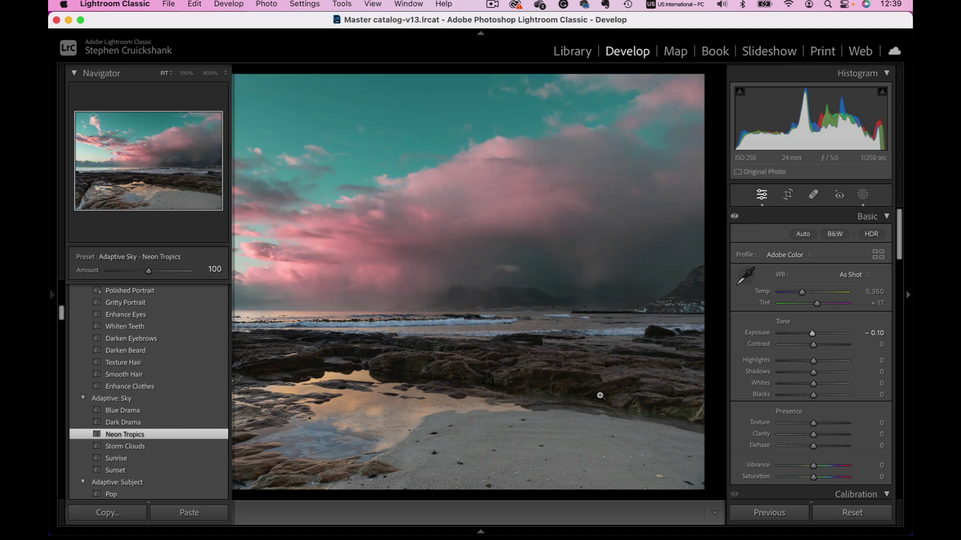
key(F7)
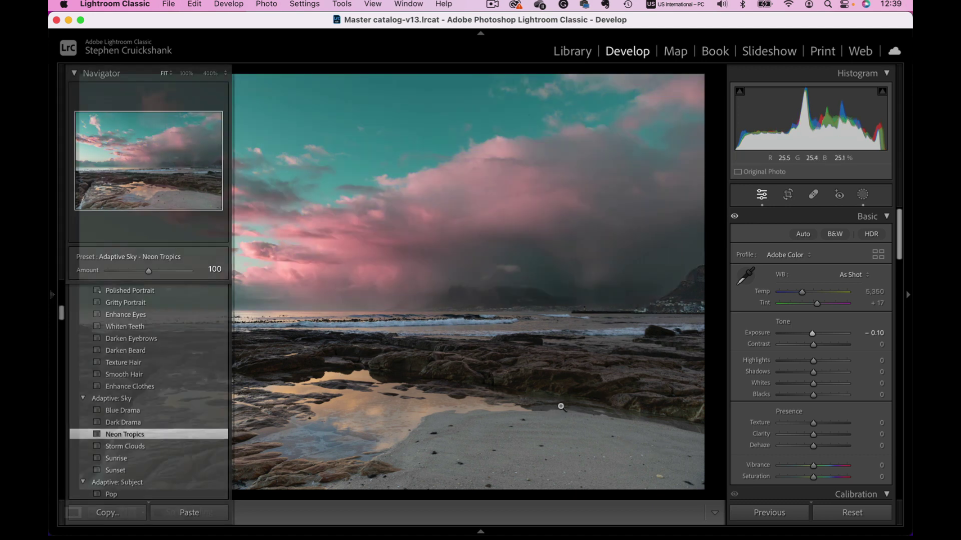
- Convert the beach photo to black and white and set its Exposure to +0.50
click(833, 235)
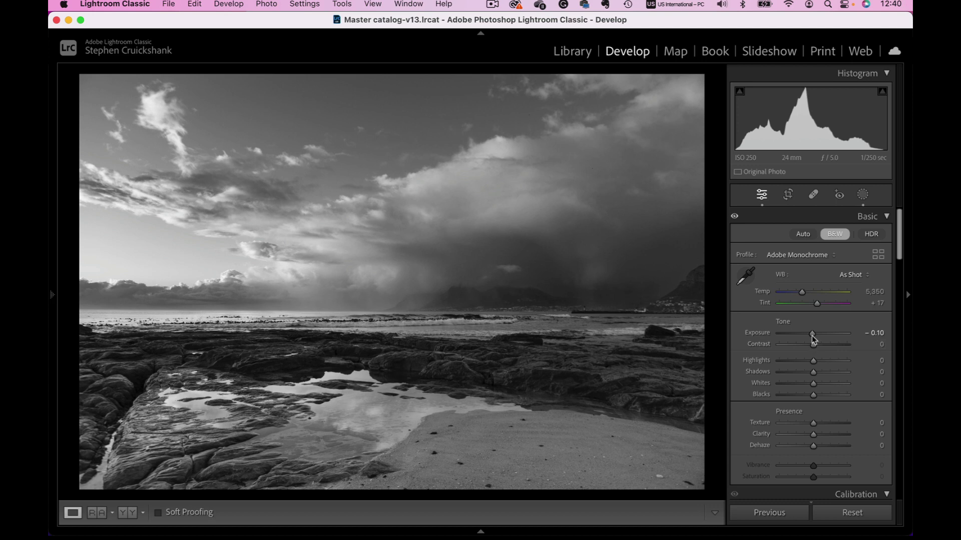
drag(812, 337, 816, 334)
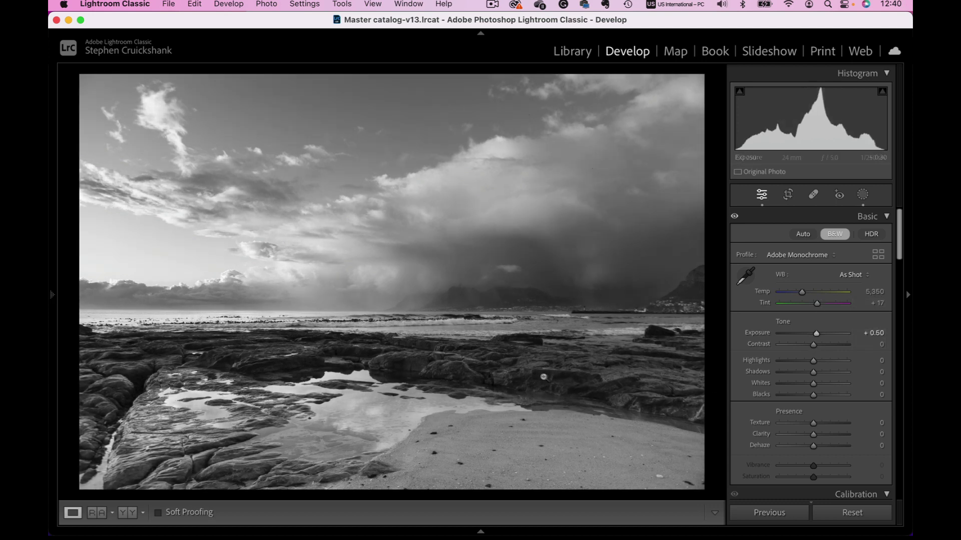